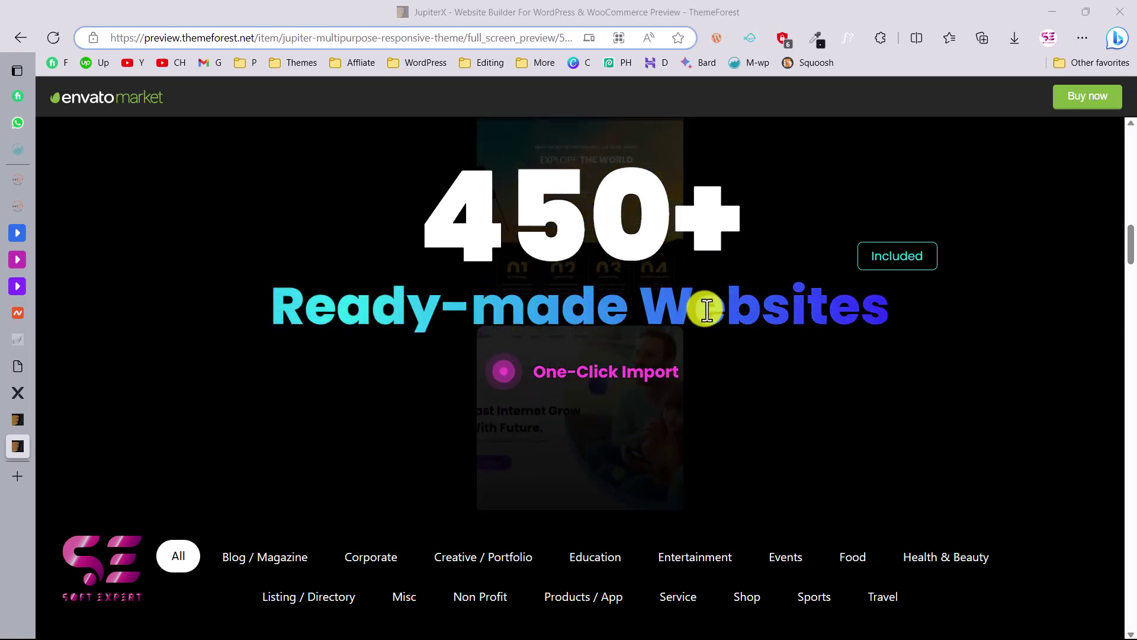
- Filter the JupiterX demo gallery by Blog / Magazine, then Corporate, then back to All
scroll(592, 391, down, 5)
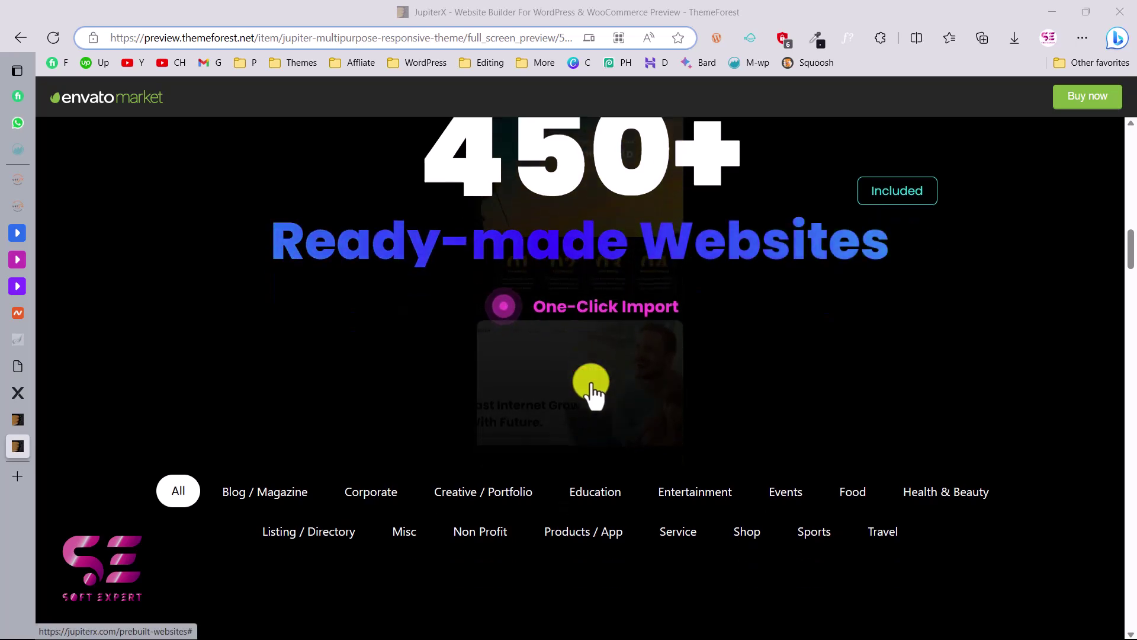
scroll(592, 391, down, 2)
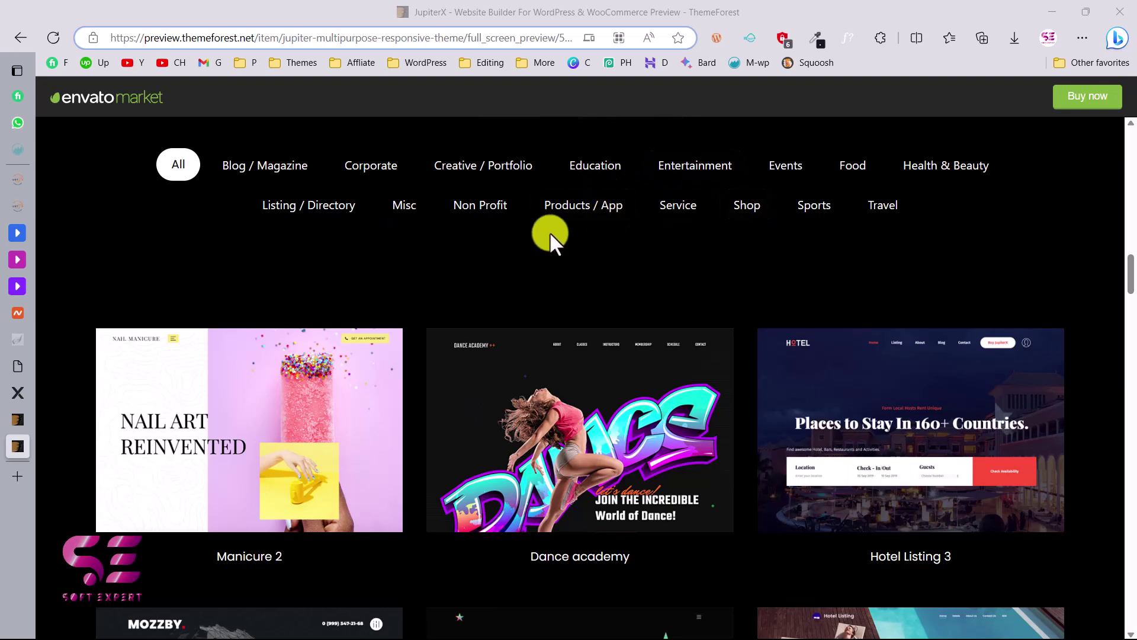
scroll(459, 397, down, 3)
scroll(465, 394, up, 4)
scroll(300, 272, up, 1)
click(300, 284)
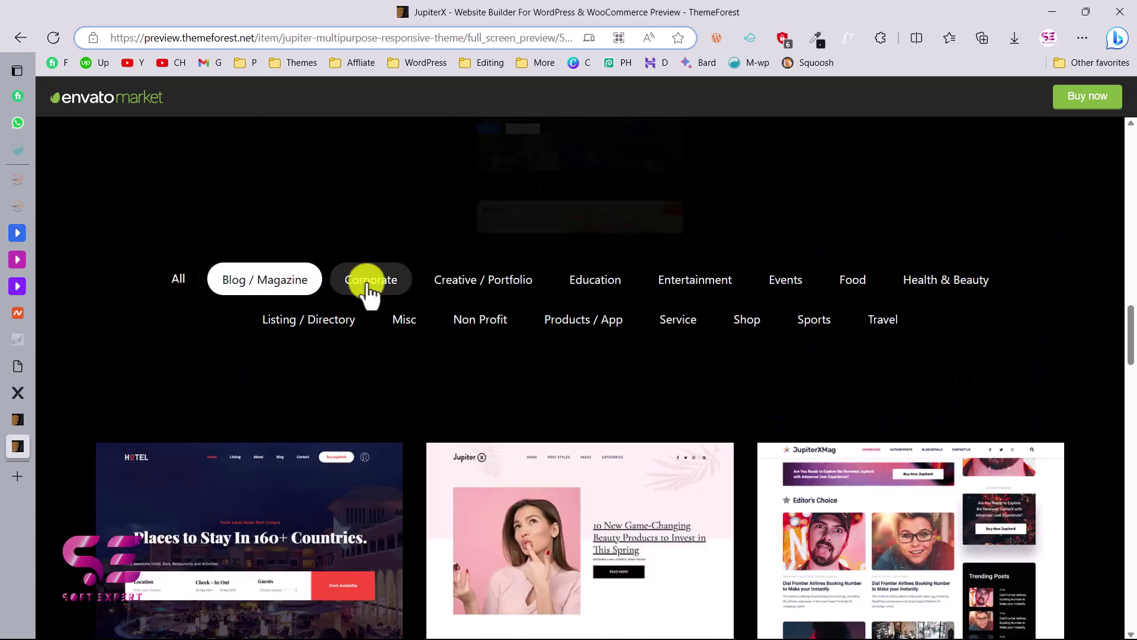
click(367, 285)
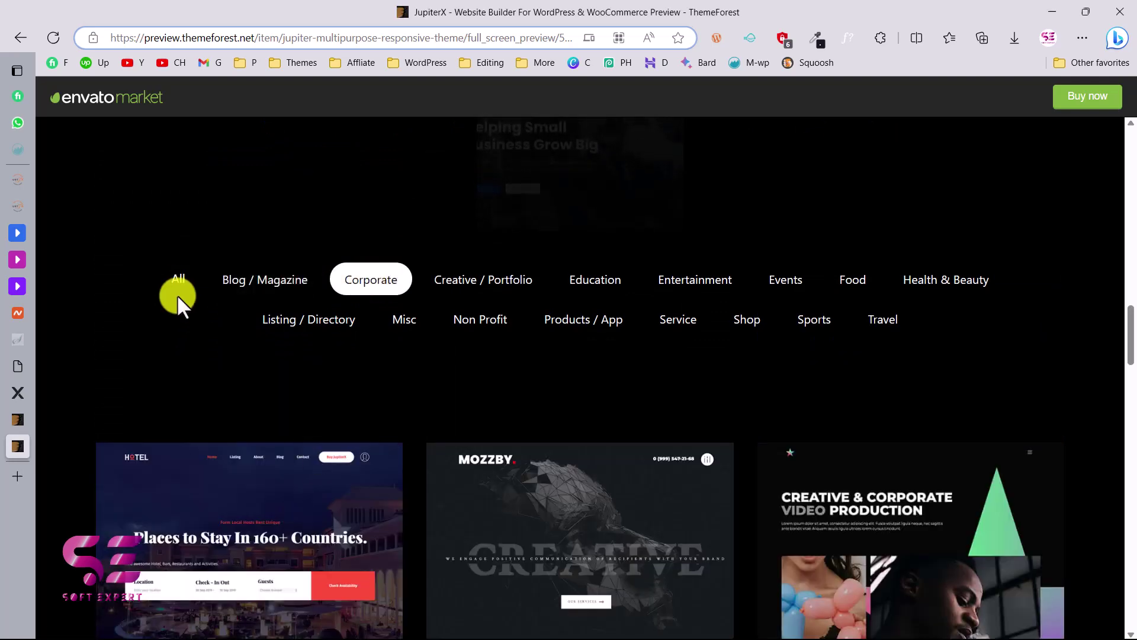
click(177, 292)
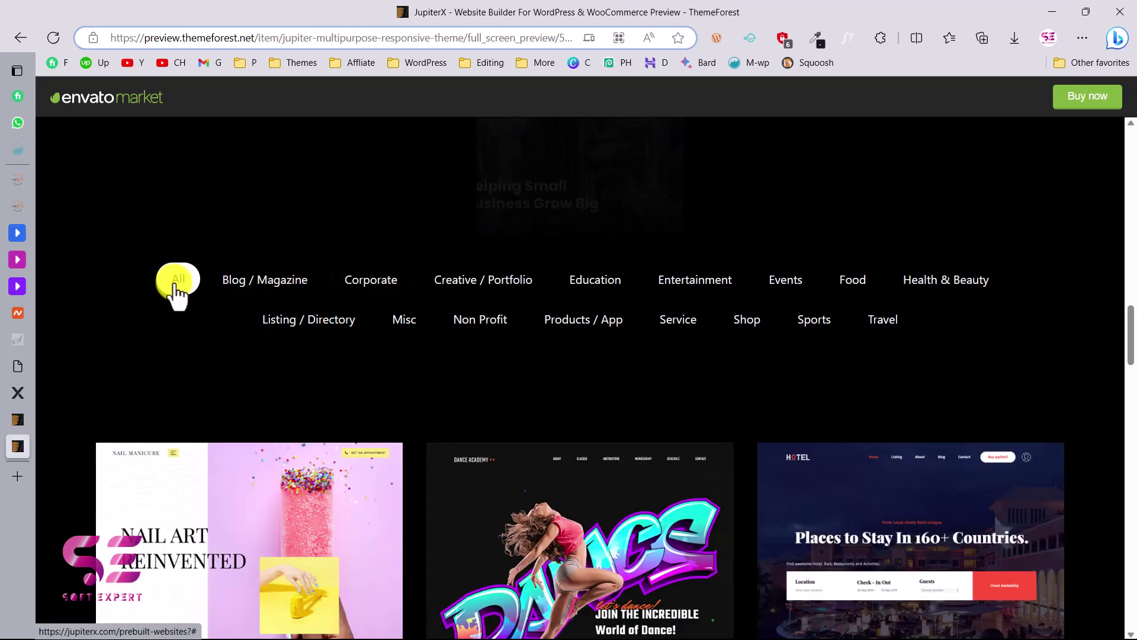
- Scroll through the demo thumbnails to Business Mentor, Manicure and Decoration Shop 2
scroll(501, 420, down, 5)
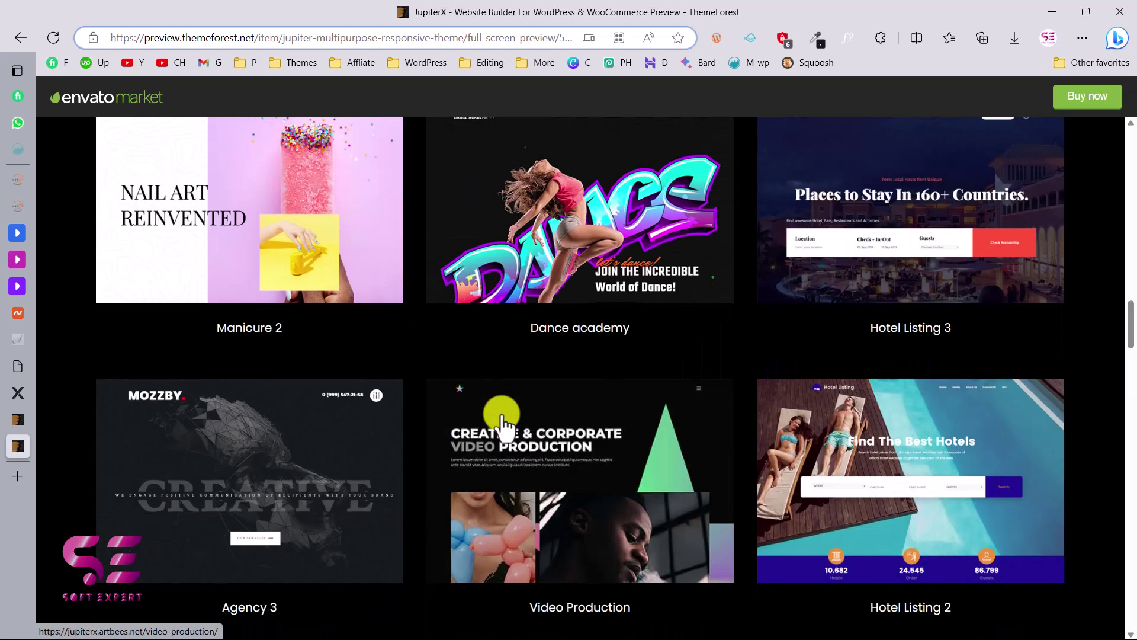
scroll(501, 421, down, 3)
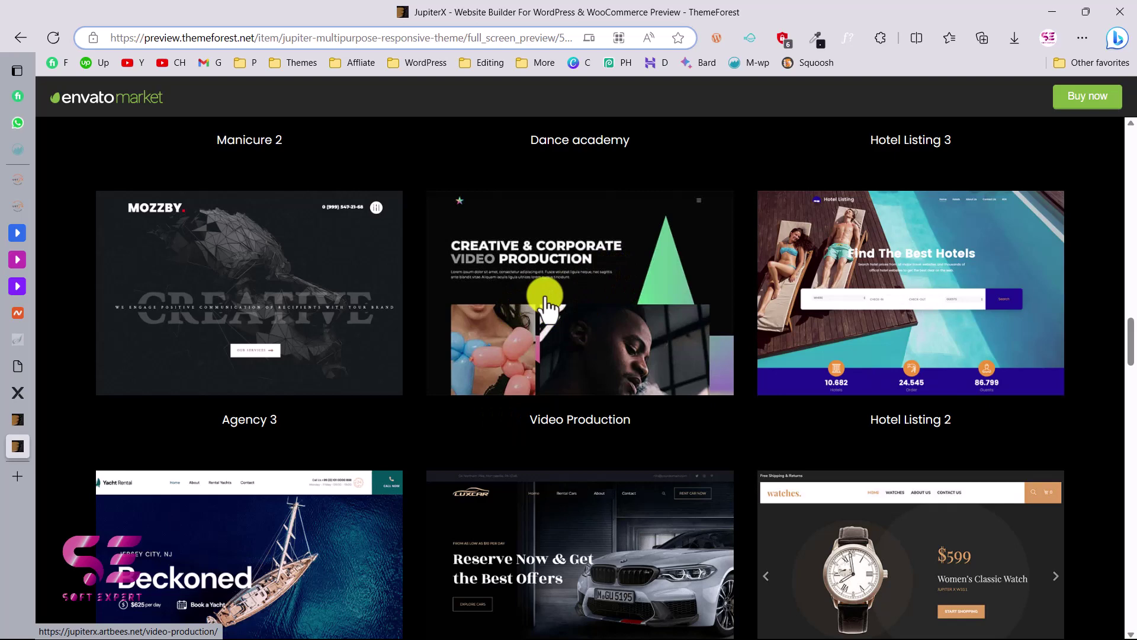
scroll(545, 302, down, 11)
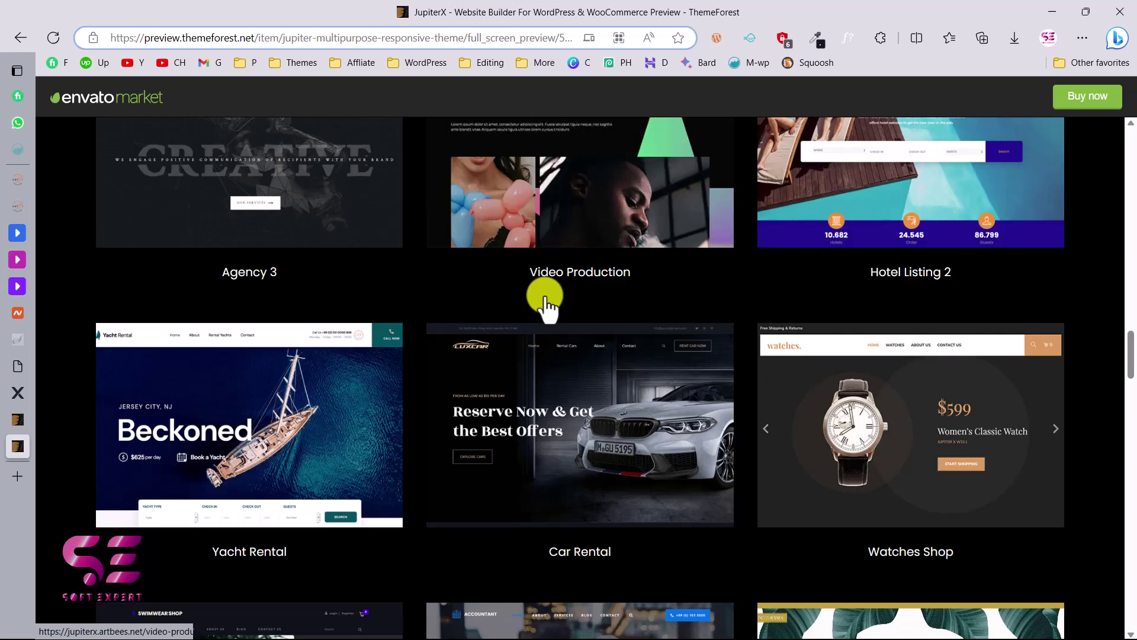
scroll(728, 372, up, 1)
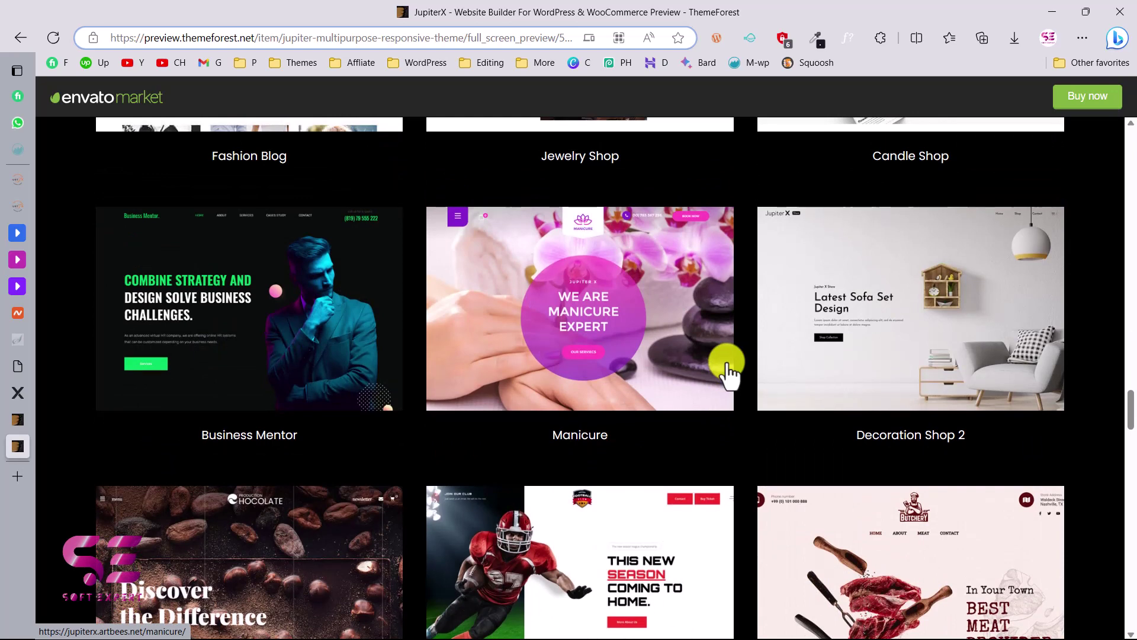
- Open the Decoration Shop 2 demo in a new tab and scroll through its homepage
click(812, 311)
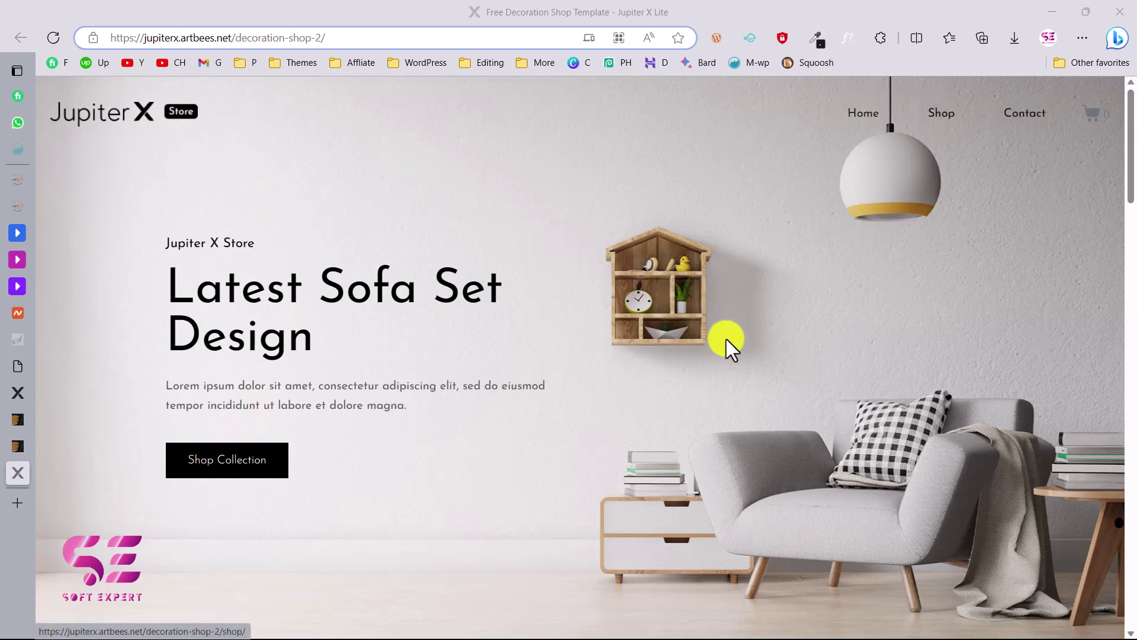
scroll(800, 387, down, 2)
scroll(800, 387, down, 8)
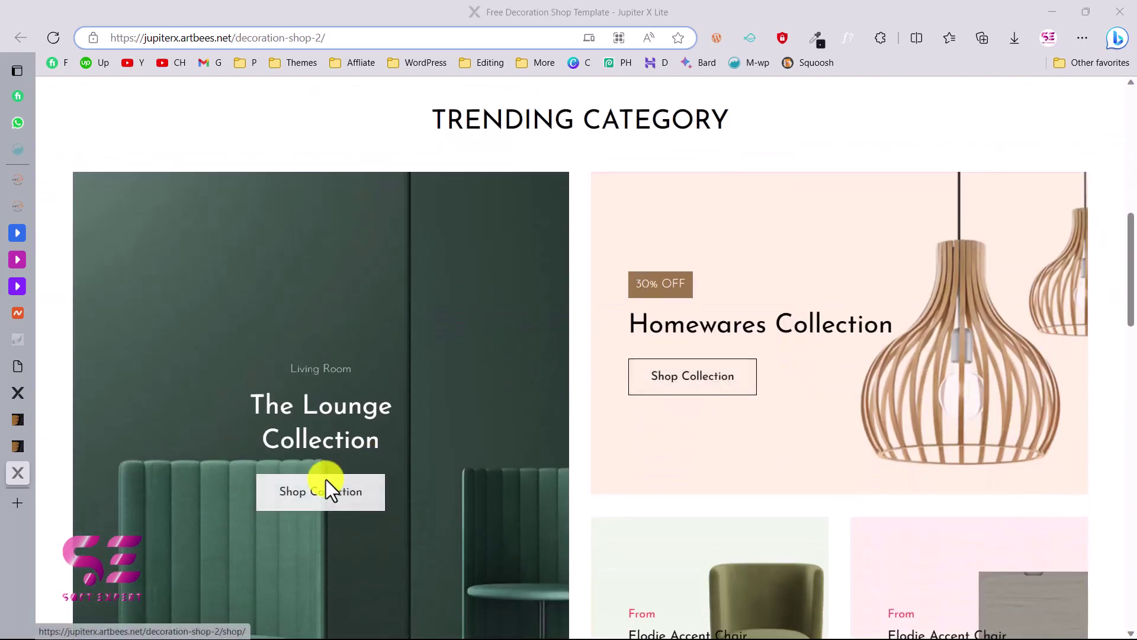
scroll(325, 479, down, 4)
scroll(698, 404, down, 5)
scroll(698, 404, down, 3)
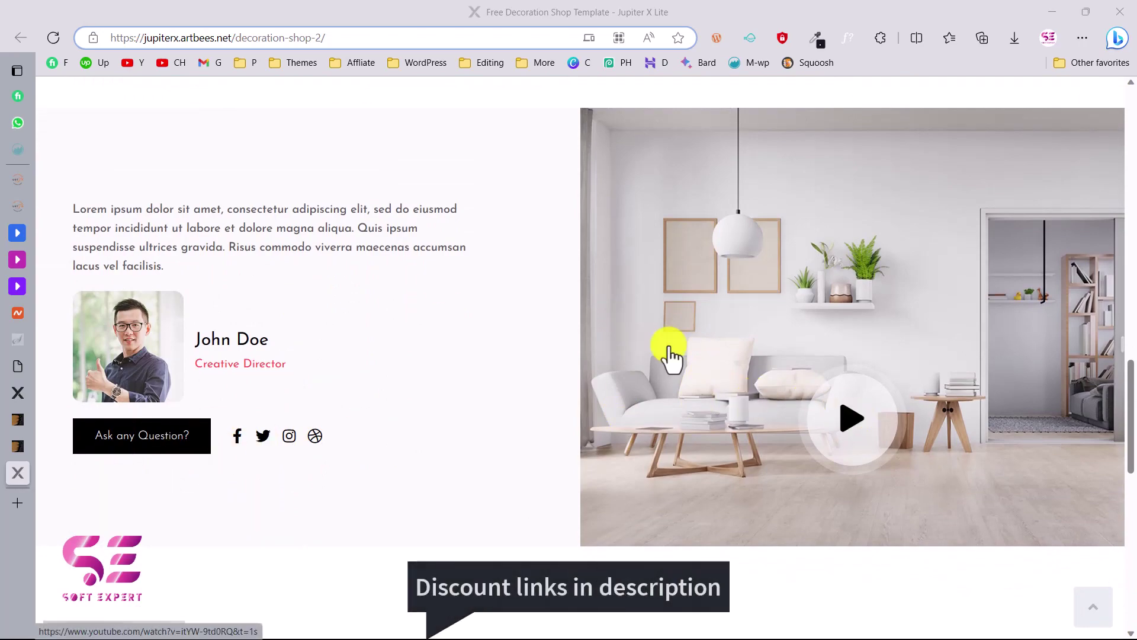
scroll(437, 283, down, 9)
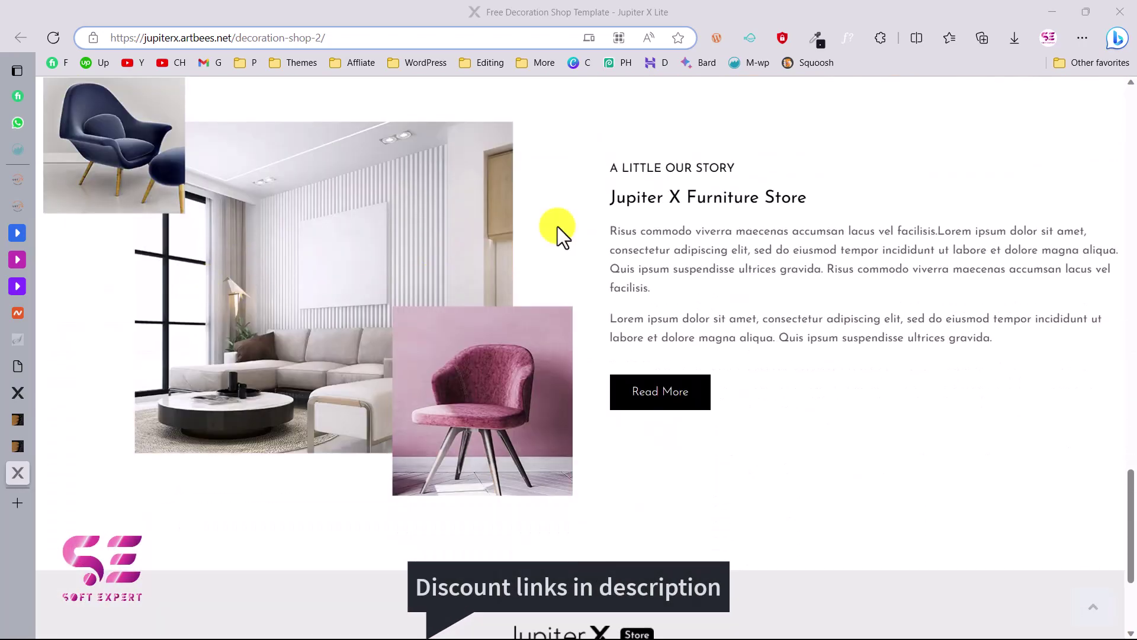
scroll(629, 244, down, 5)
- Go back to the ThemeForest gallery, now showing SEO, Model 3 and Personal Trainer
scroll(629, 244, up, 12)
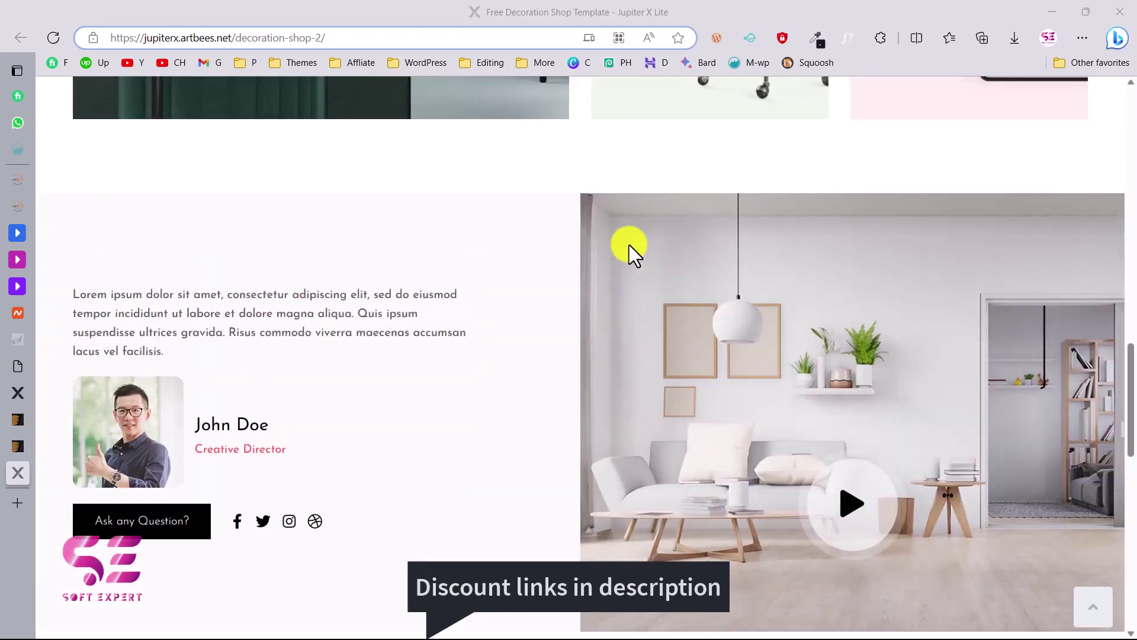
scroll(629, 244, up, 15)
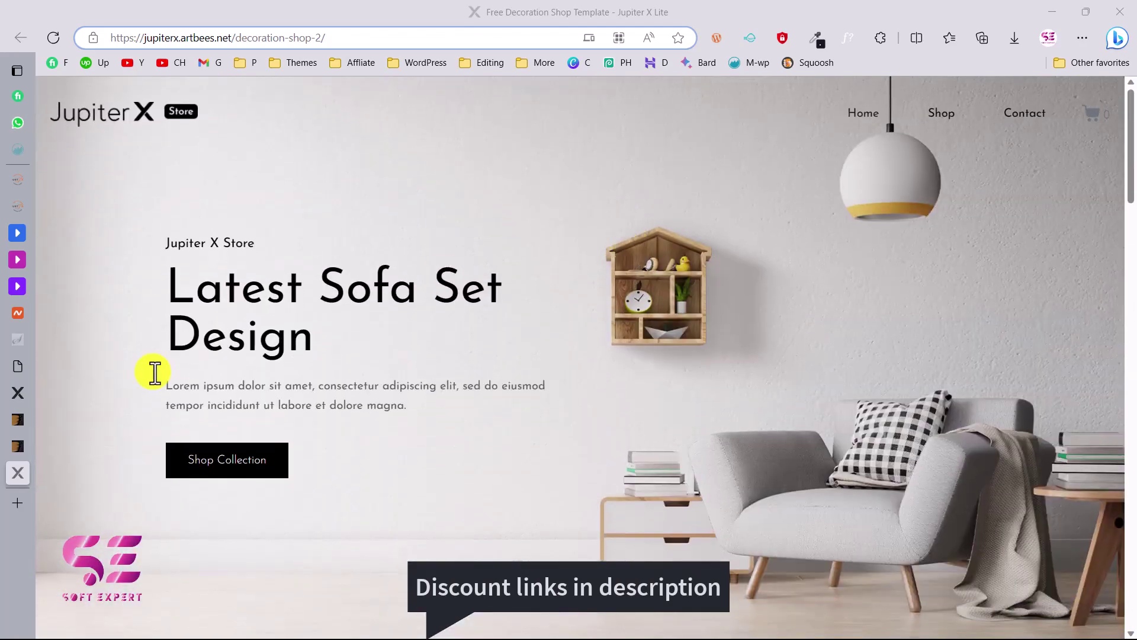
click(20, 449)
scroll(346, 370, down, 8)
- Switch to the Hotel - Jupiter X Templates demo and scroll to its booking form
scroll(350, 373, down, 3)
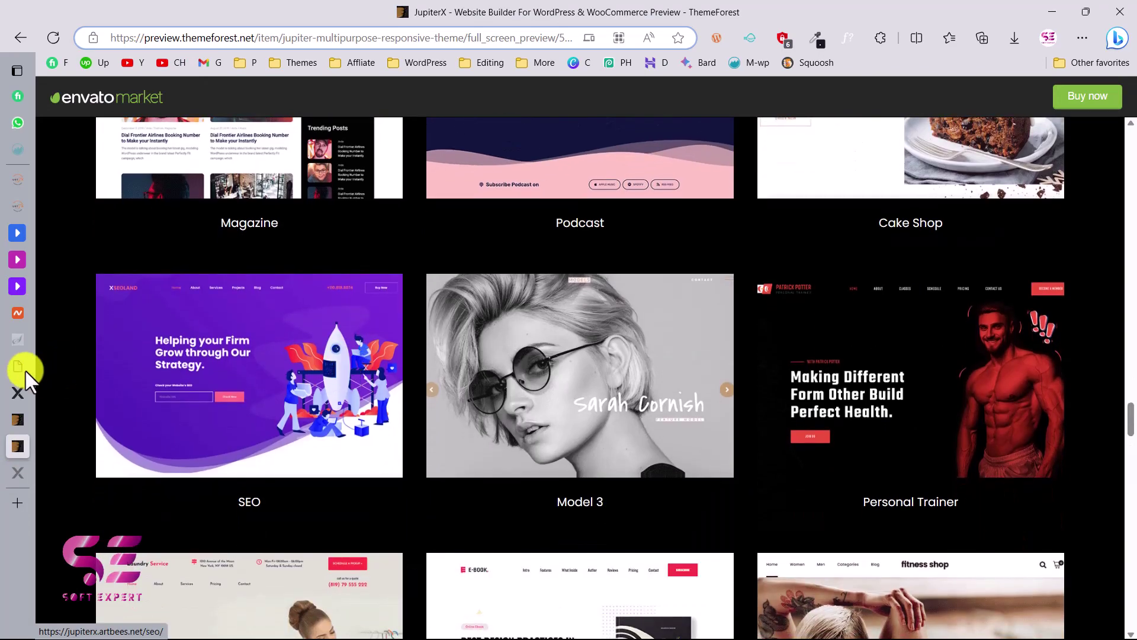
click(18, 392)
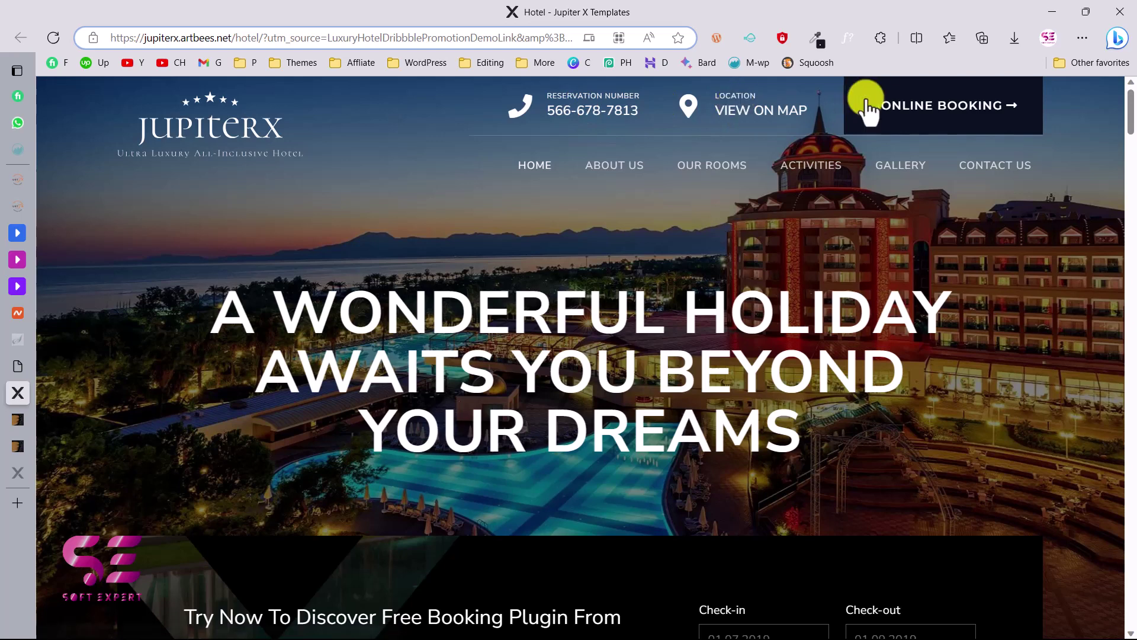
scroll(848, 233, down, 5)
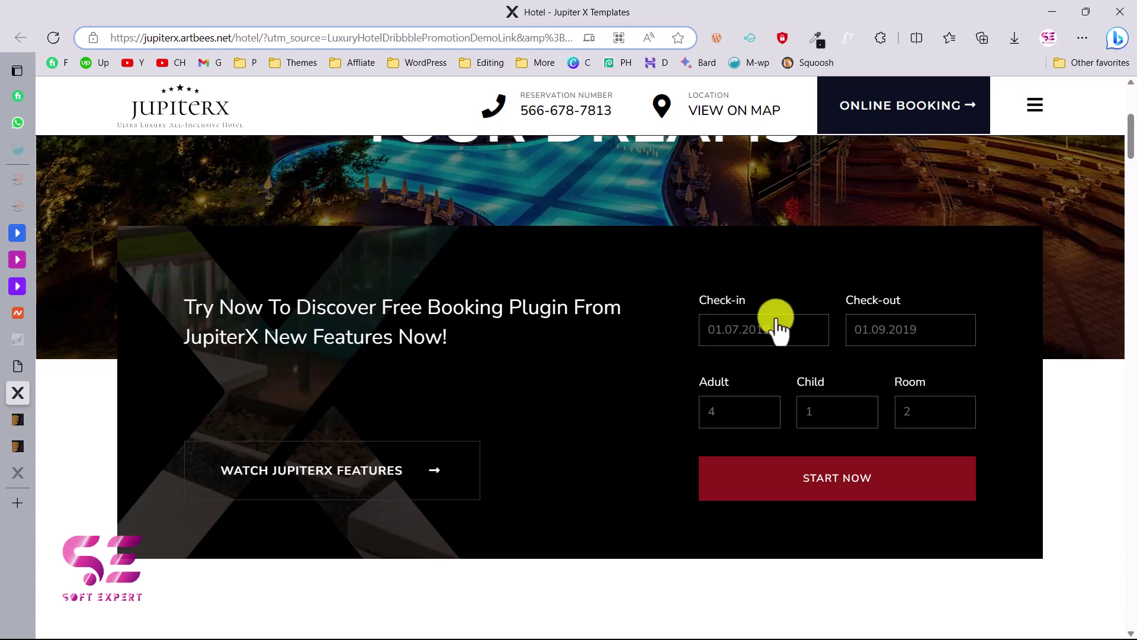
- Try the Check-in and Check-out date pickers, then run the sample search with START NOW
click(728, 339)
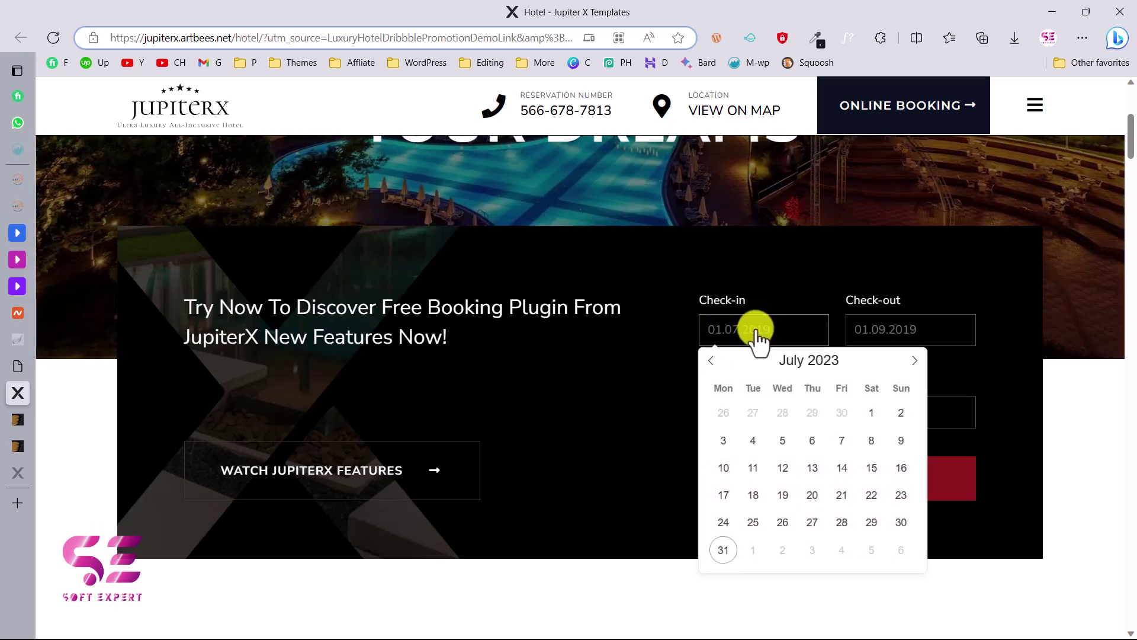
click(878, 337)
click(648, 376)
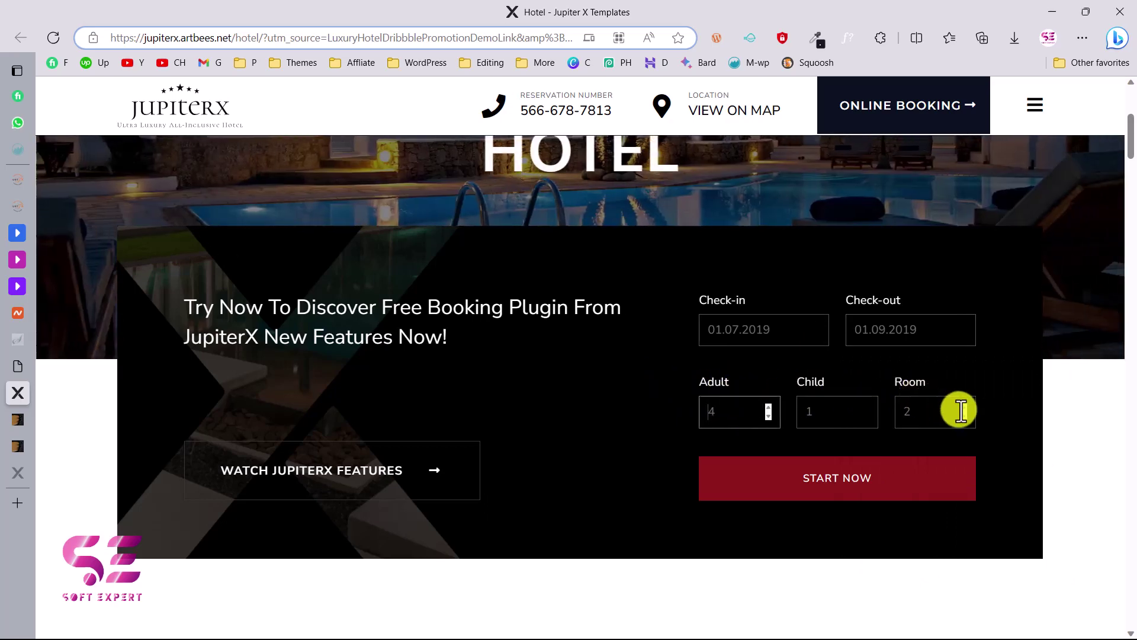
click(848, 480)
scroll(545, 473, down, 6)
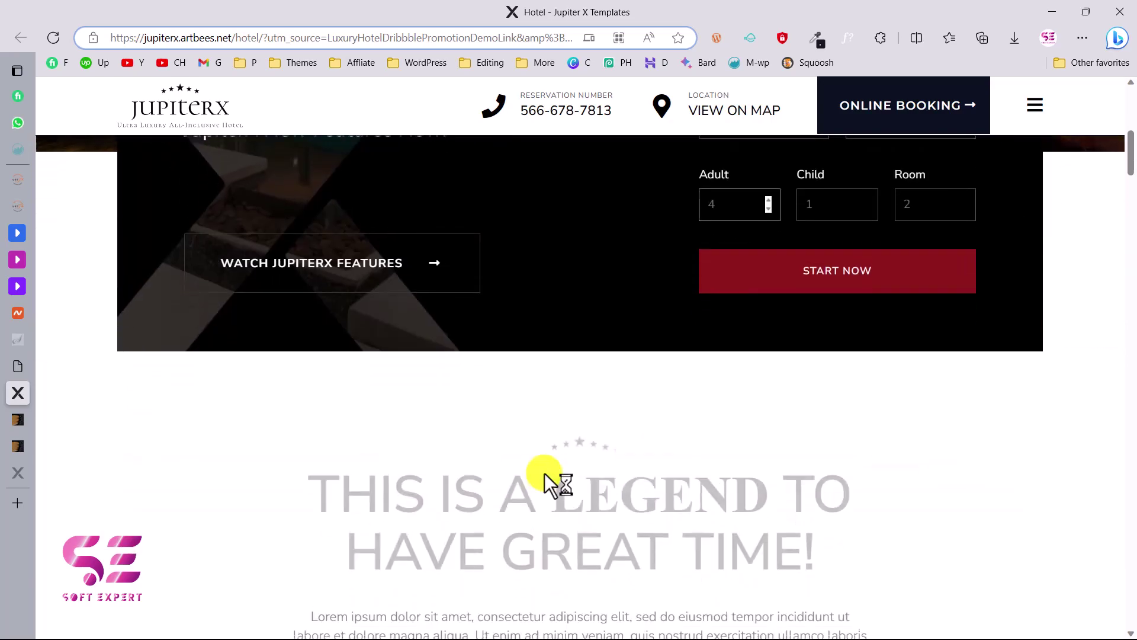
scroll(545, 473, down, 7)
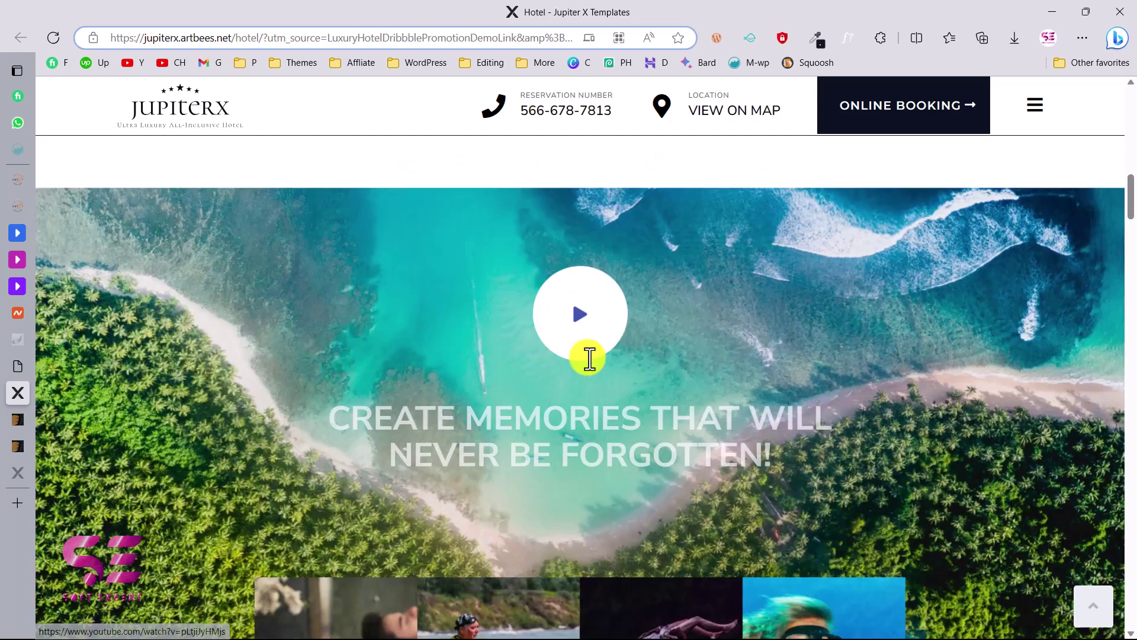
scroll(578, 297, down, 5)
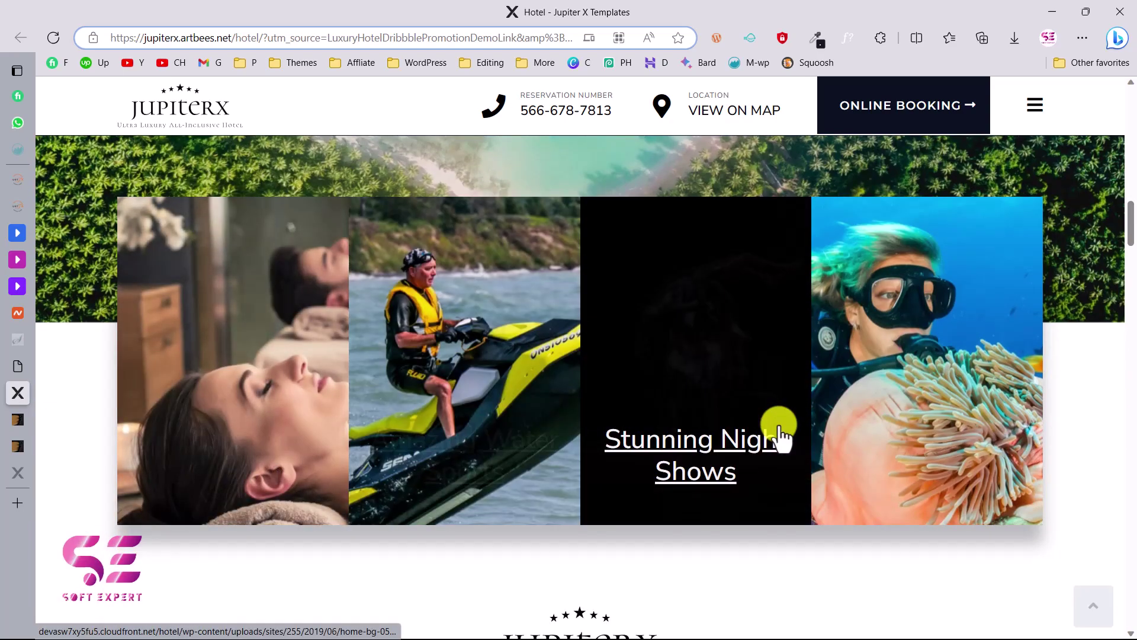
scroll(779, 437, down, 5)
scroll(780, 437, down, 2)
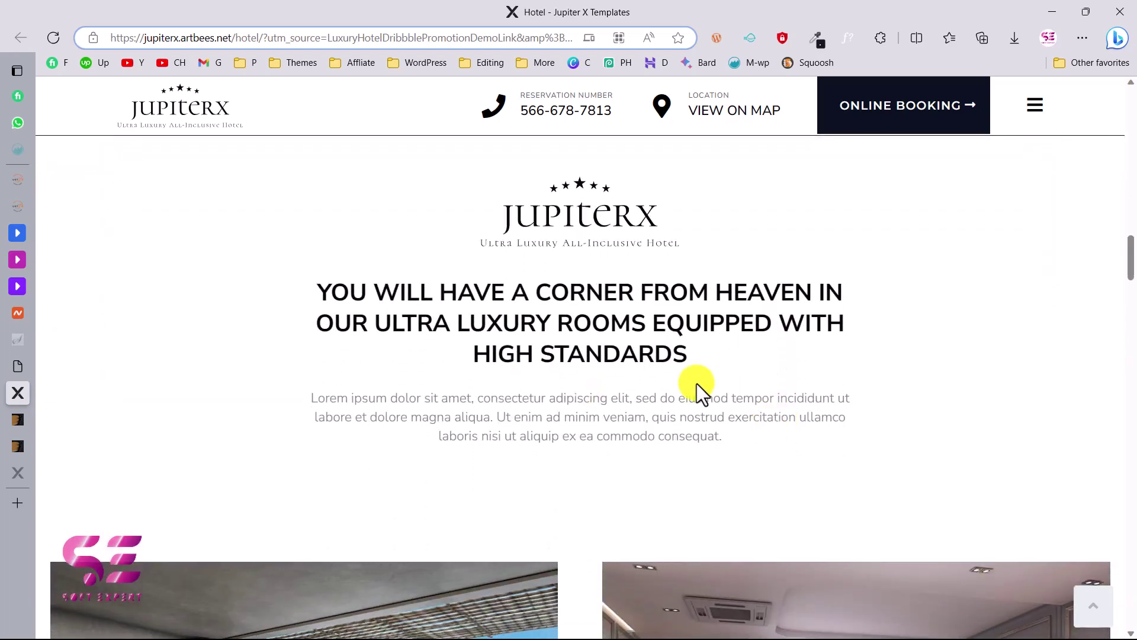
scroll(695, 382, down, 7)
scroll(782, 371, down, 15)
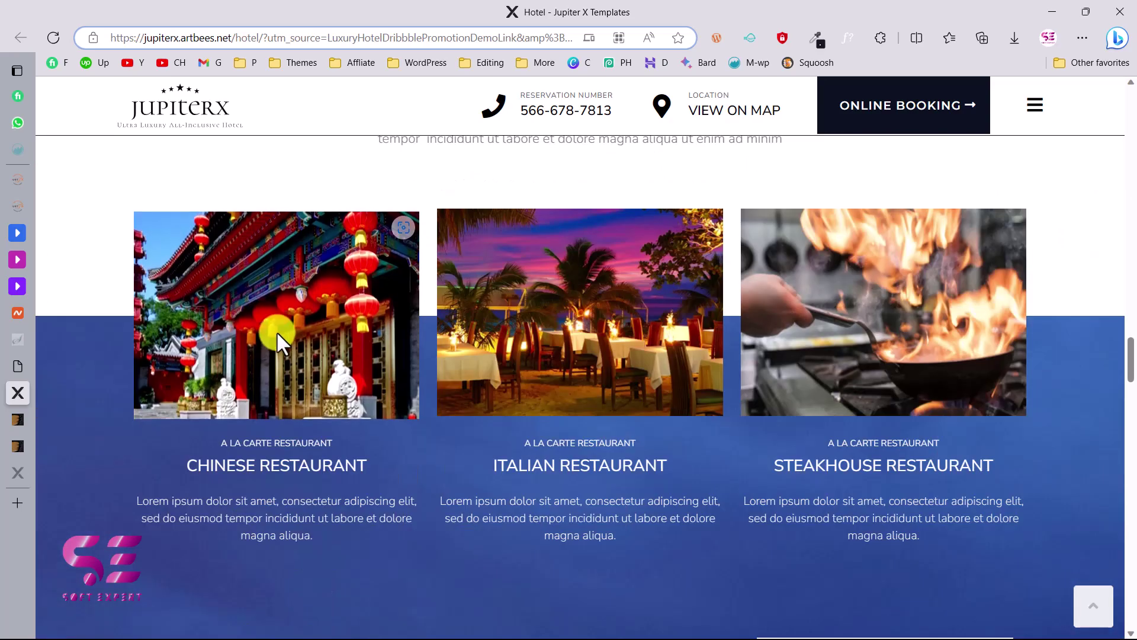
scroll(815, 350, down, 8)
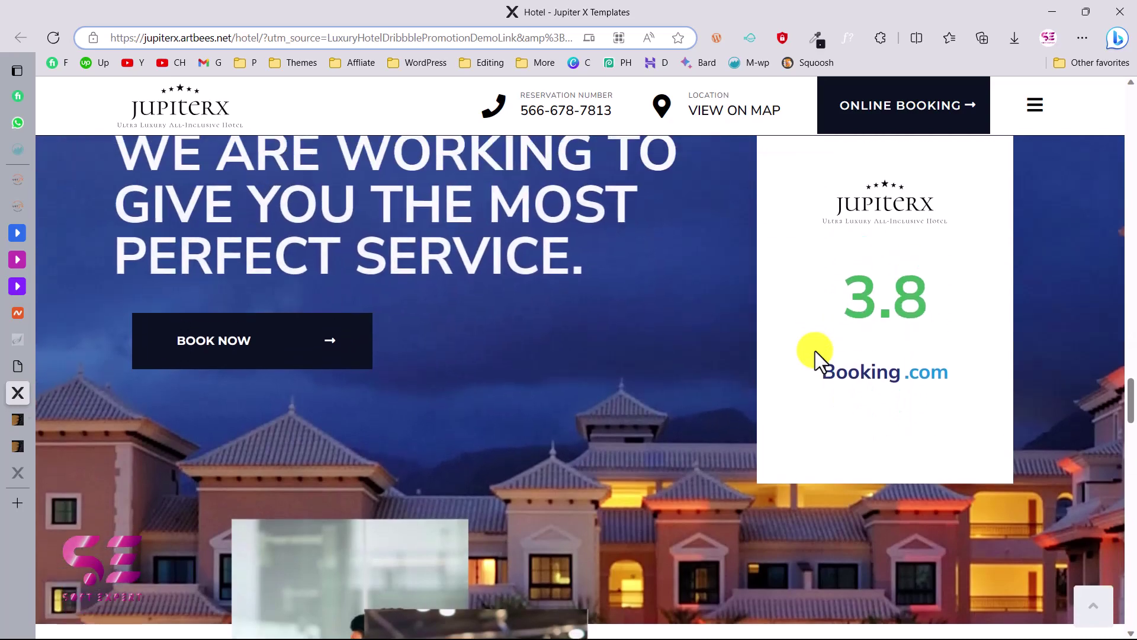
scroll(480, 322, down, 8)
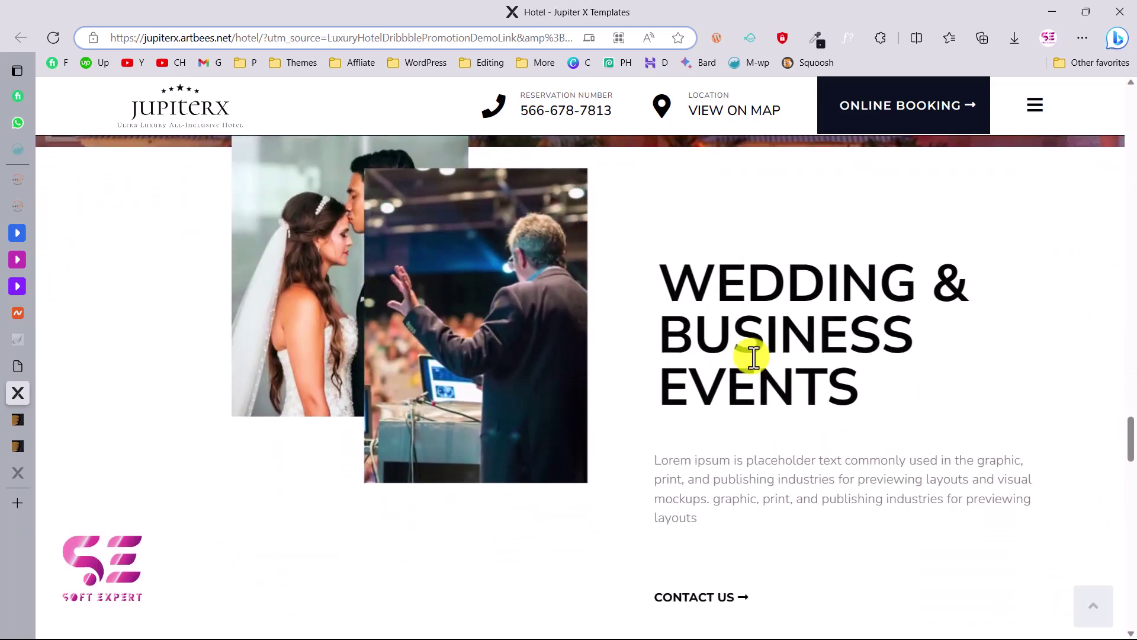
scroll(751, 351, down, 15)
scroll(753, 356, down, 5)
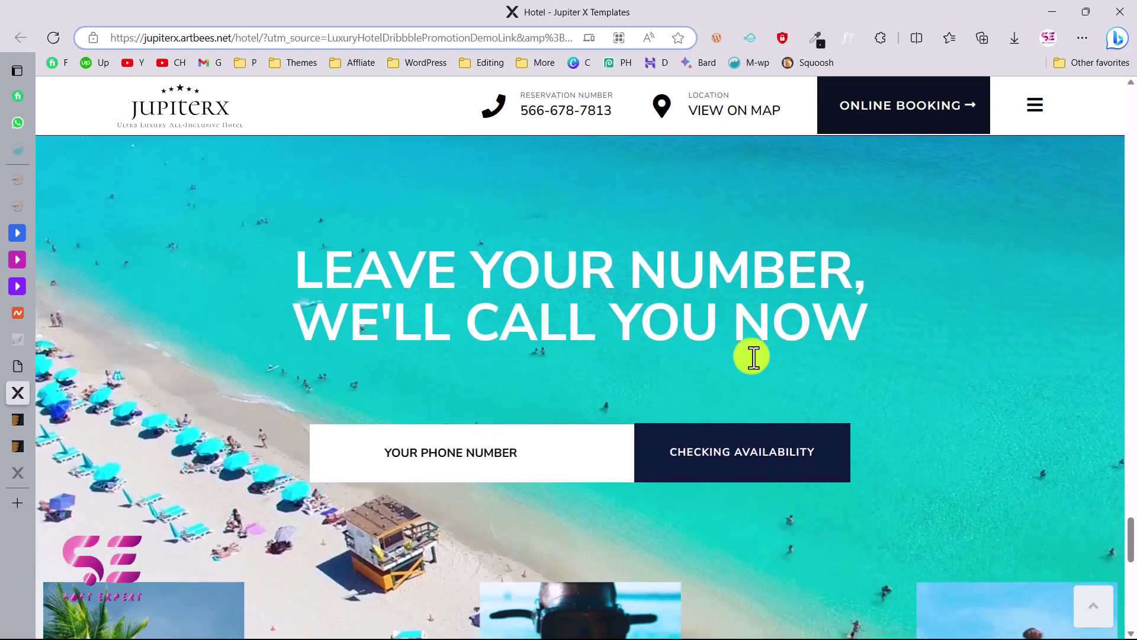
scroll(753, 356, down, 1)
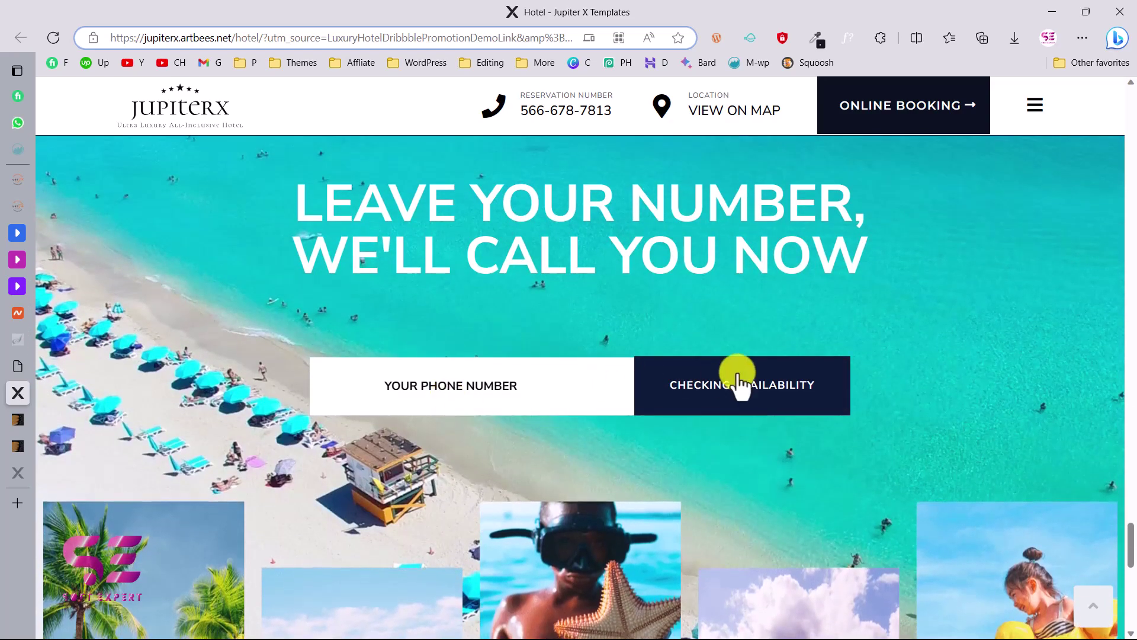
scroll(721, 384, down, 5)
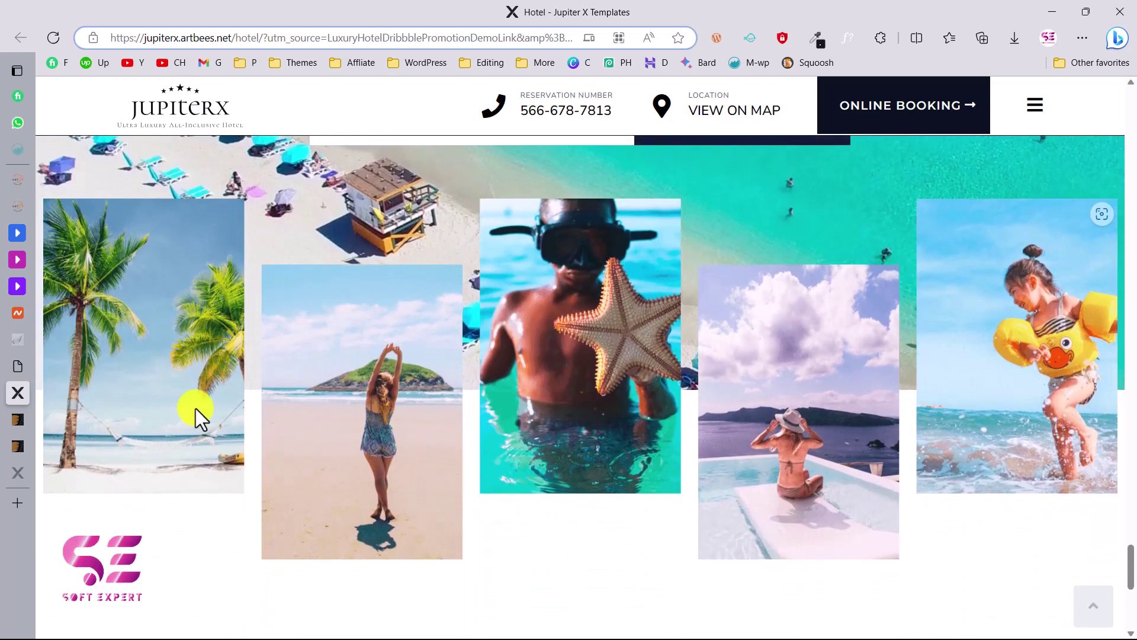
scroll(505, 411, down, 5)
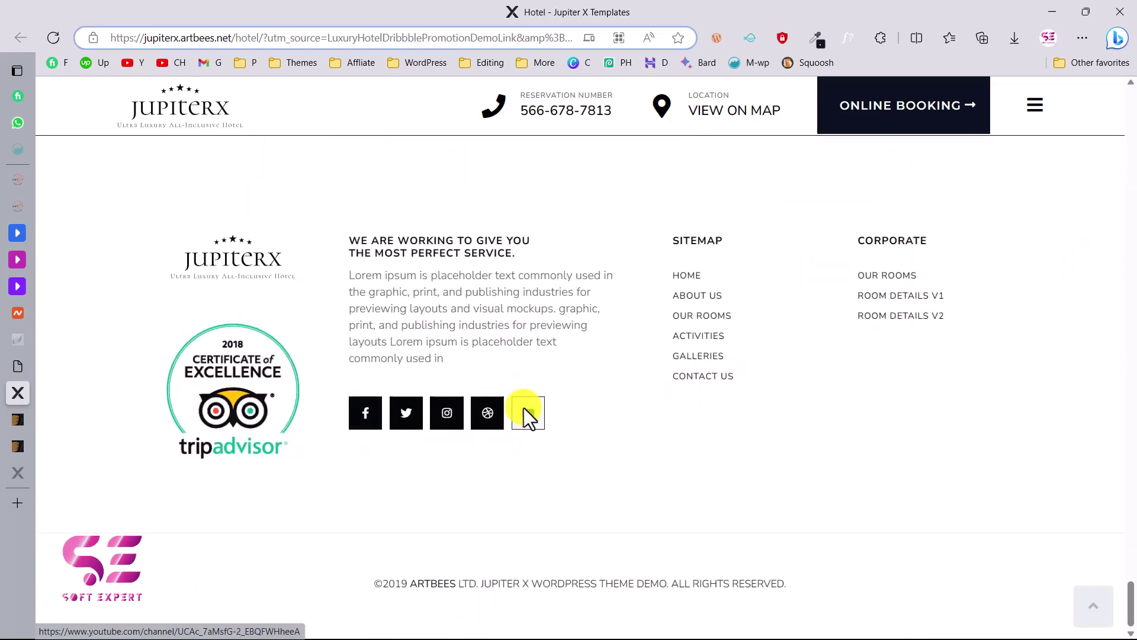
scroll(524, 408, up, 15)
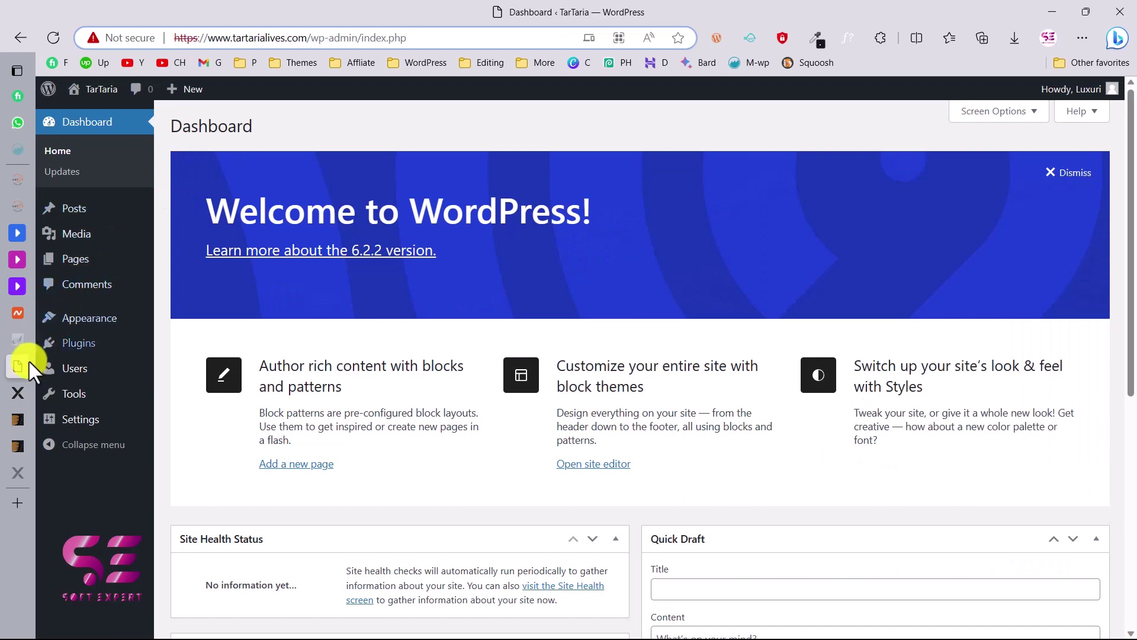
click(18, 392)
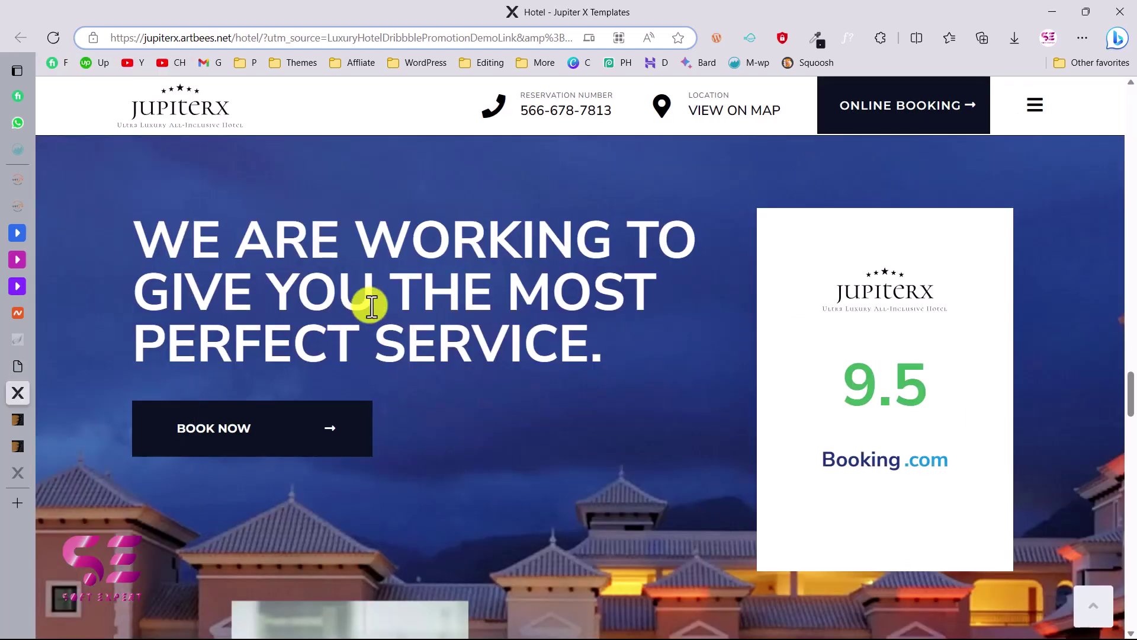
- Add JupiterX to the ThemeForest cart (Regular license, $59) and show the browser's recent downloads
mouse_move(15, 421)
click(52, 426)
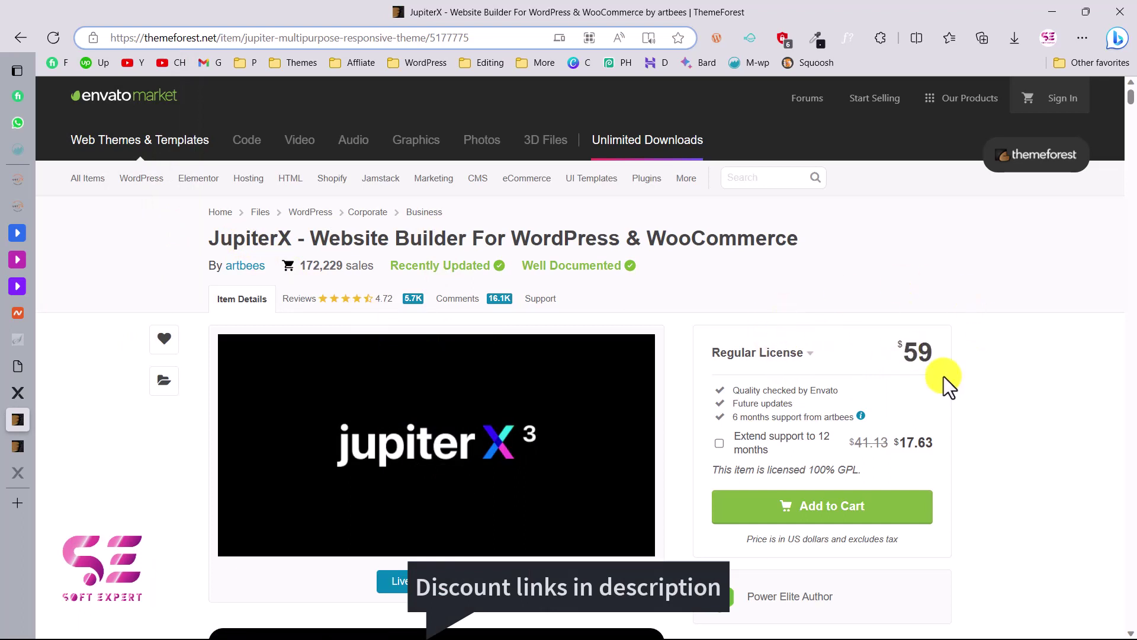
click(802, 509)
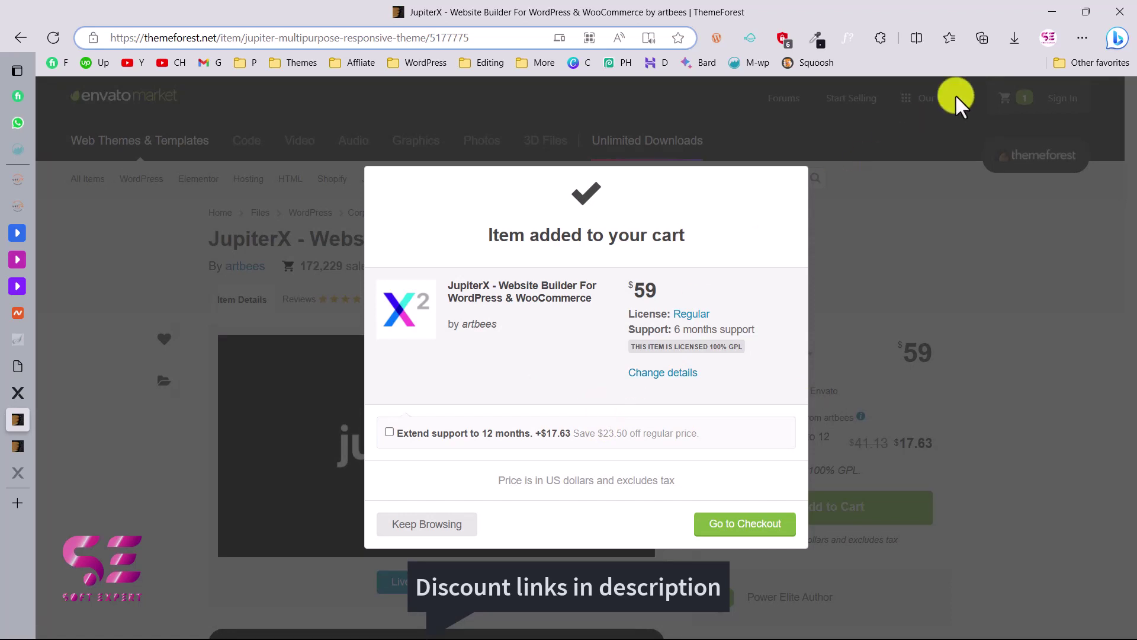
click(1014, 40)
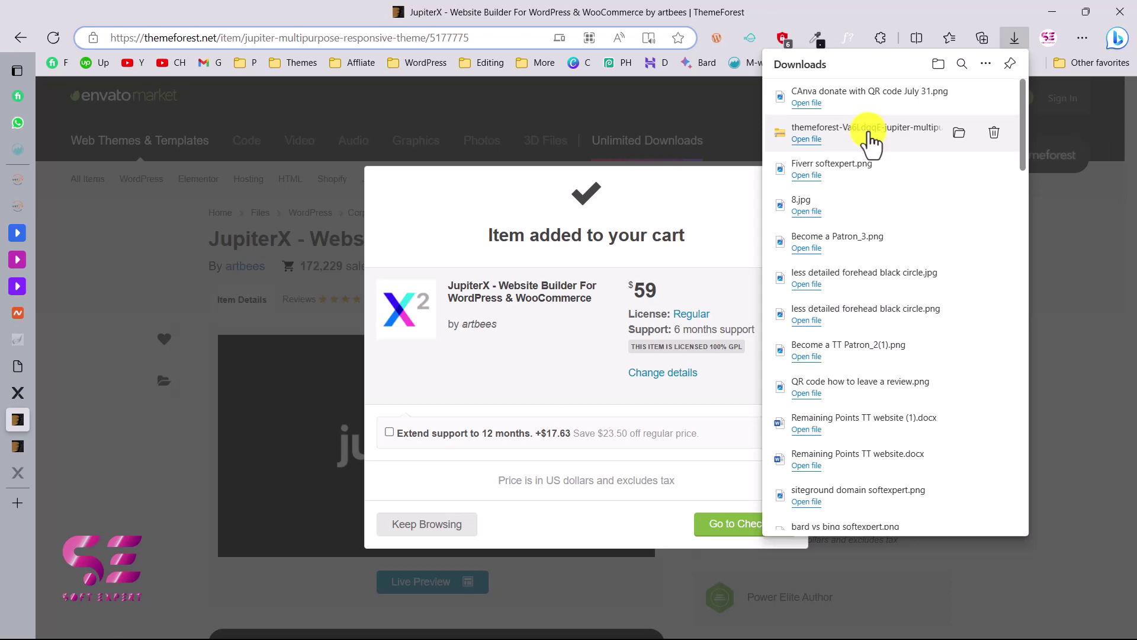
- Open the themeforest package's jupiter-main-package > Jupiterx folder and select jupiterx-v3.3.5.zip and jupiterx-child.zip
click(871, 137)
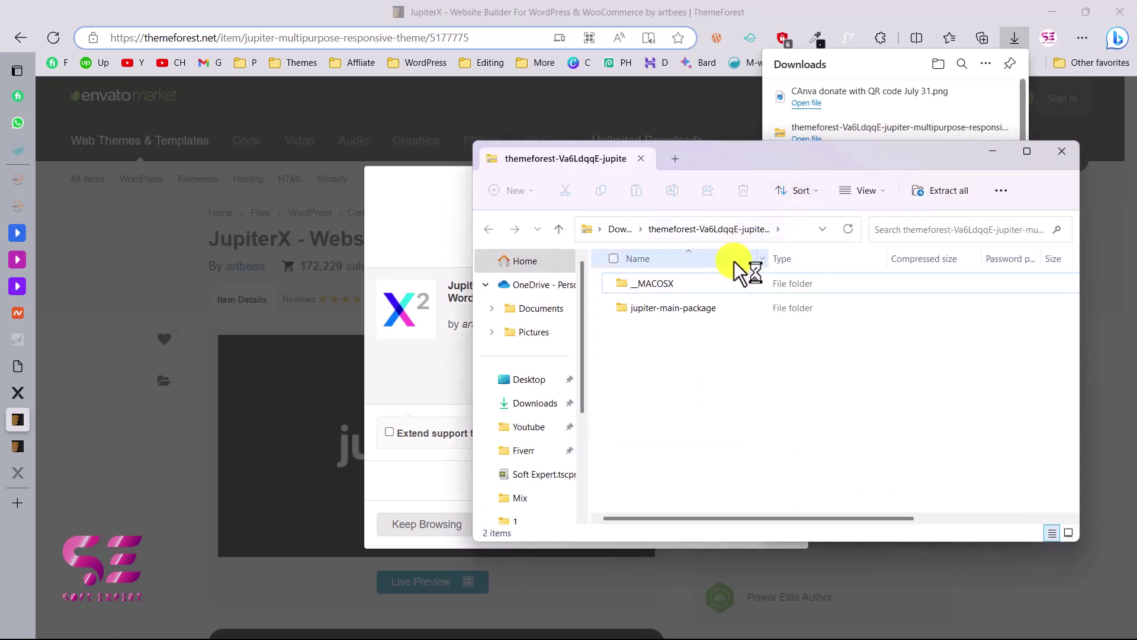
double_click(658, 310)
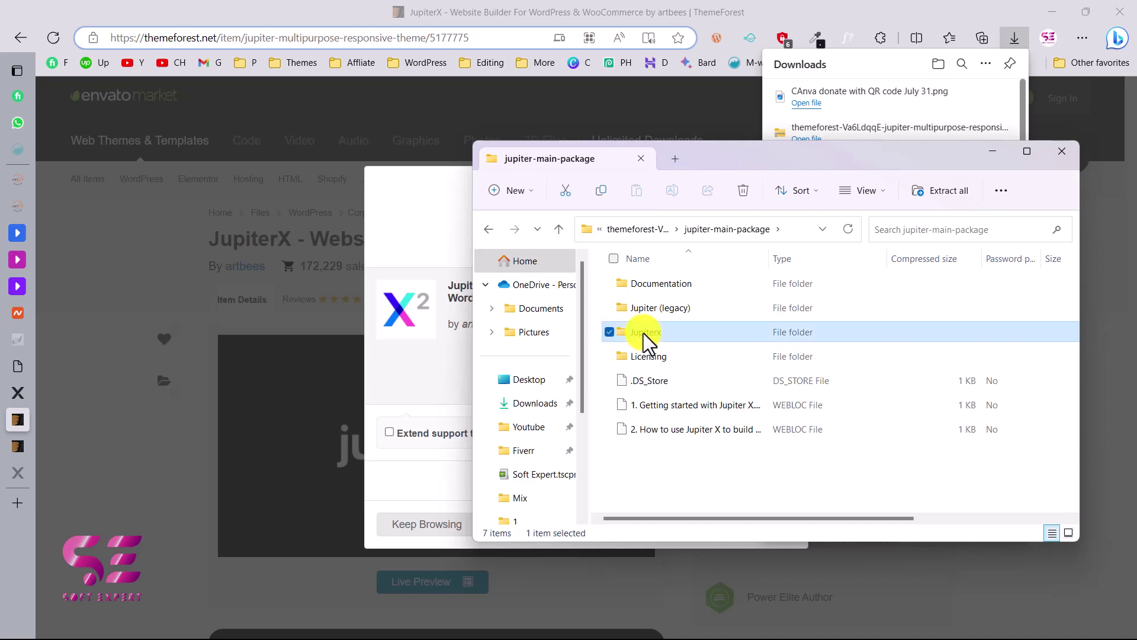
double_click(645, 333)
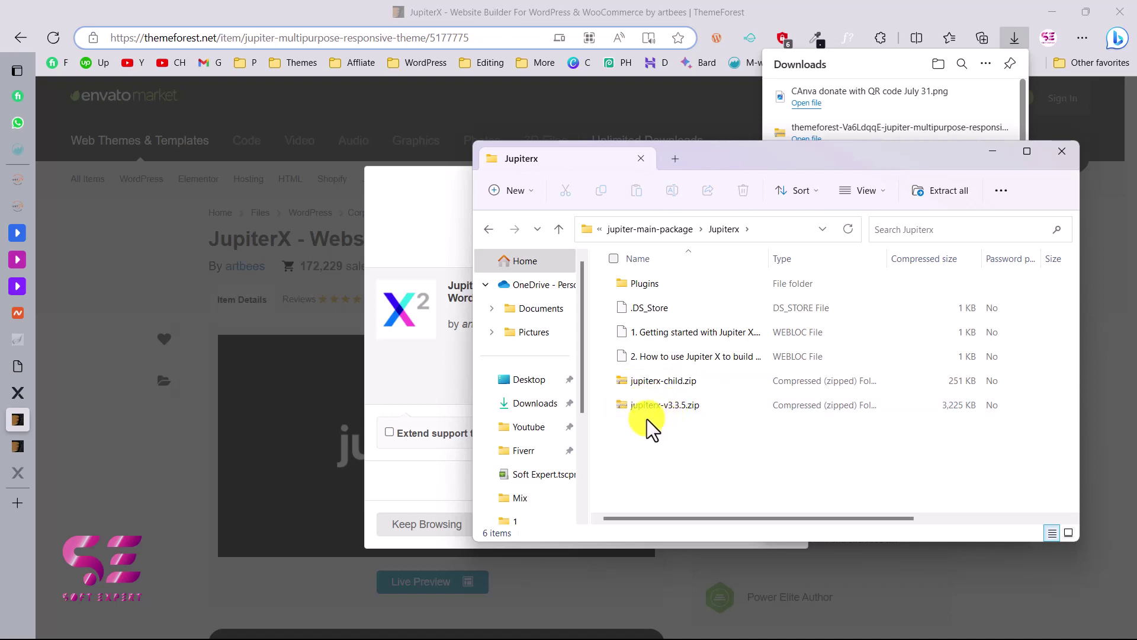
click(690, 403)
ctrl+click(691, 386)
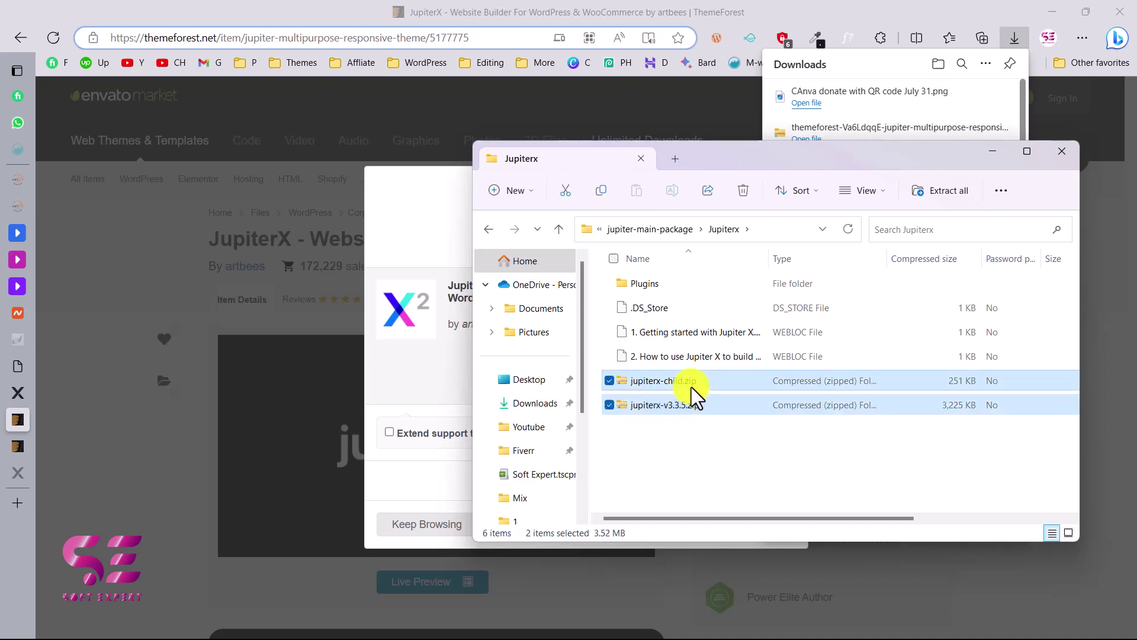
- Go to Appearance > Themes, opening the live site homepage in a separate tab
click(32, 367)
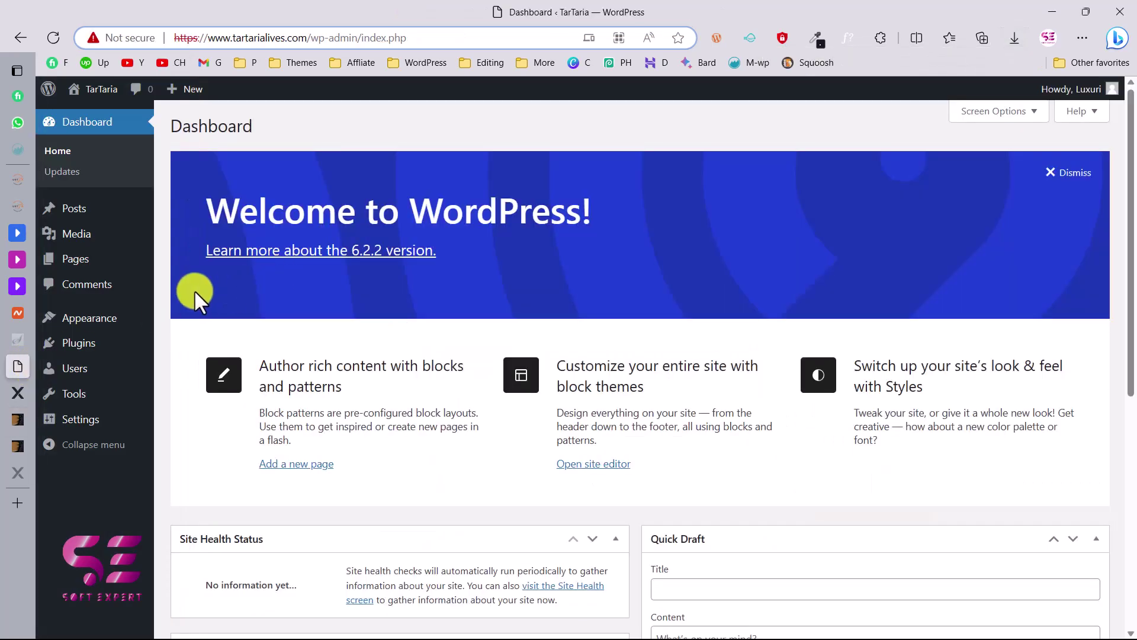
click(111, 325)
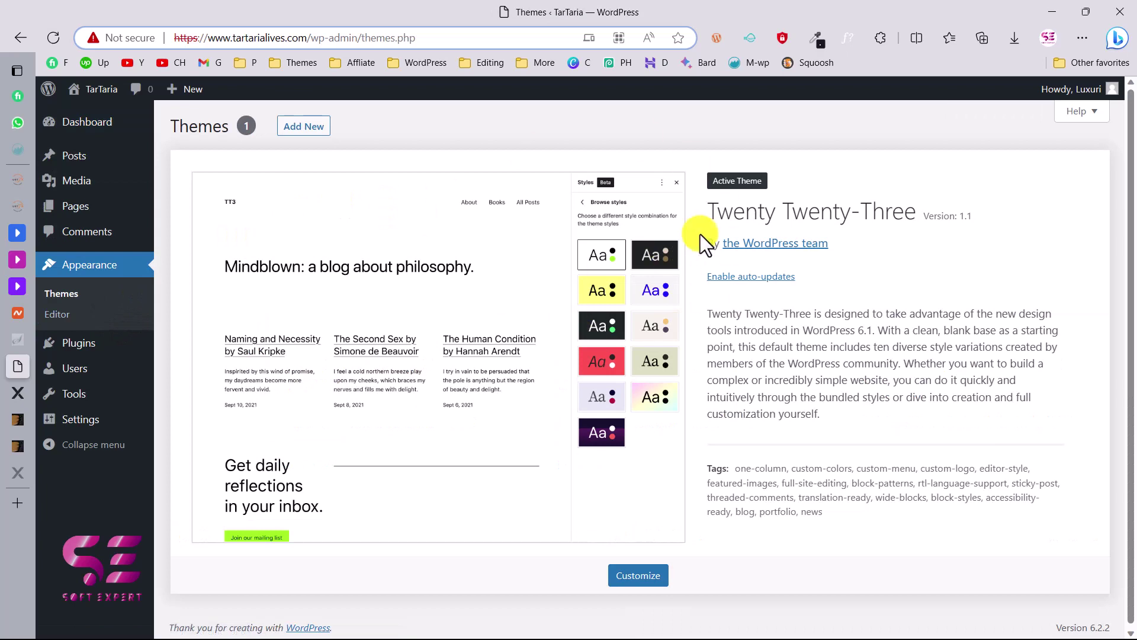
right_click(113, 87)
click(143, 101)
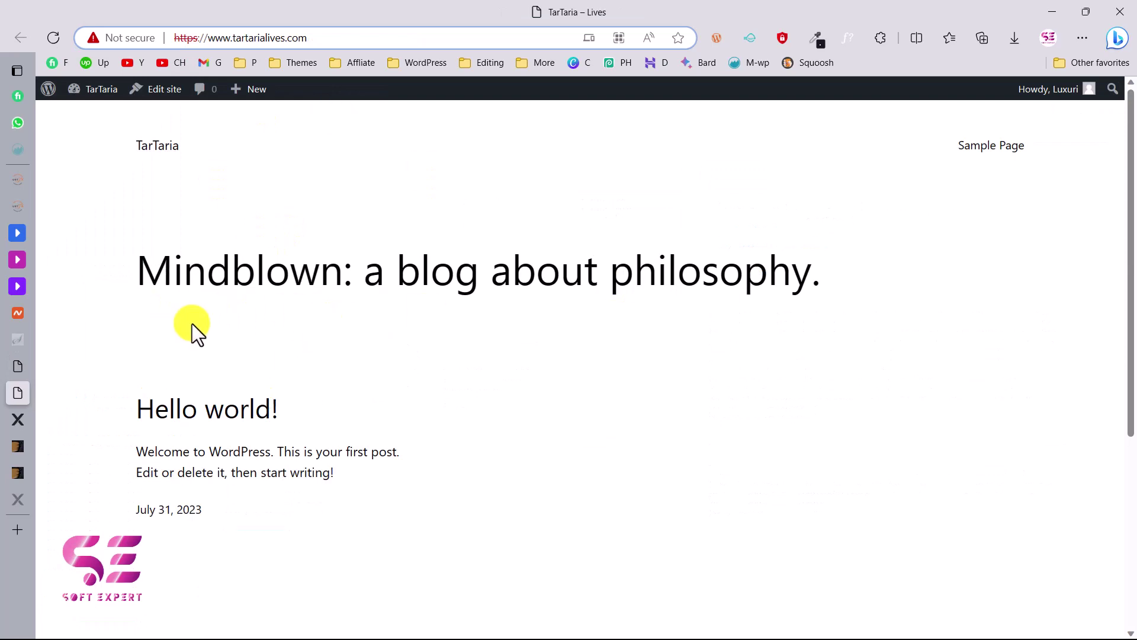
click(27, 363)
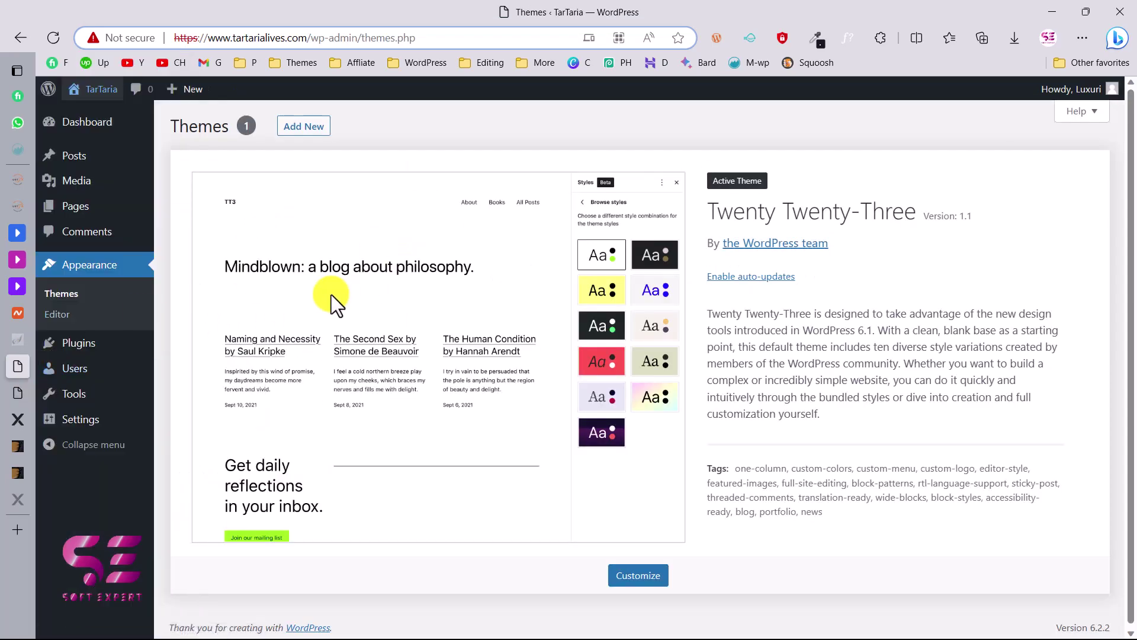
- Start Add New > Upload Theme and place the jupiterx zip on the desktop
click(304, 127)
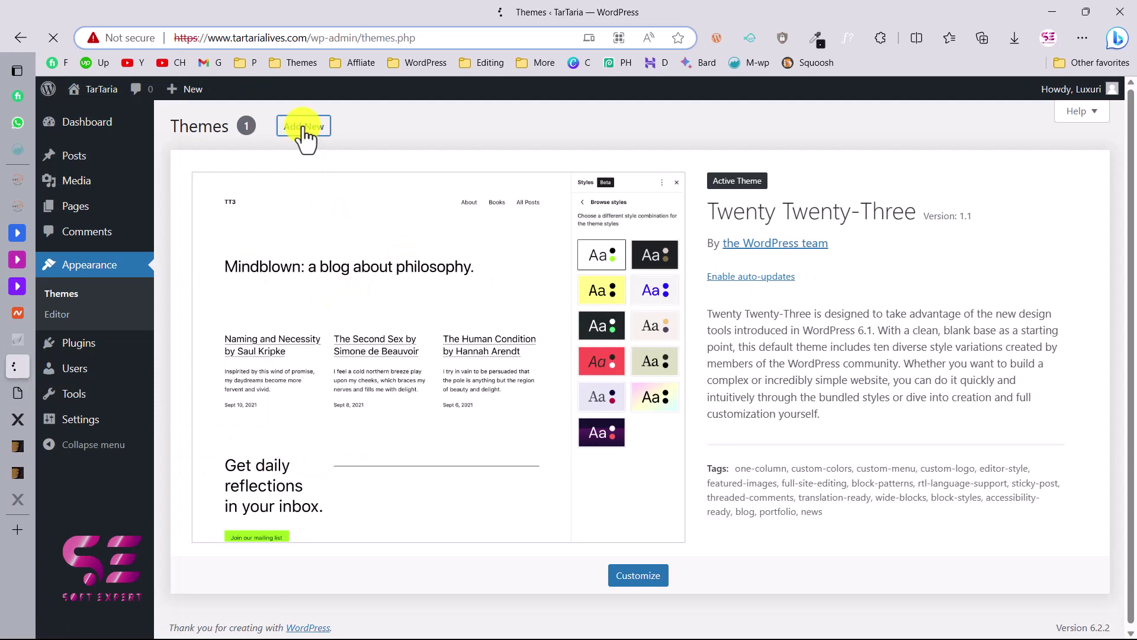
click(306, 131)
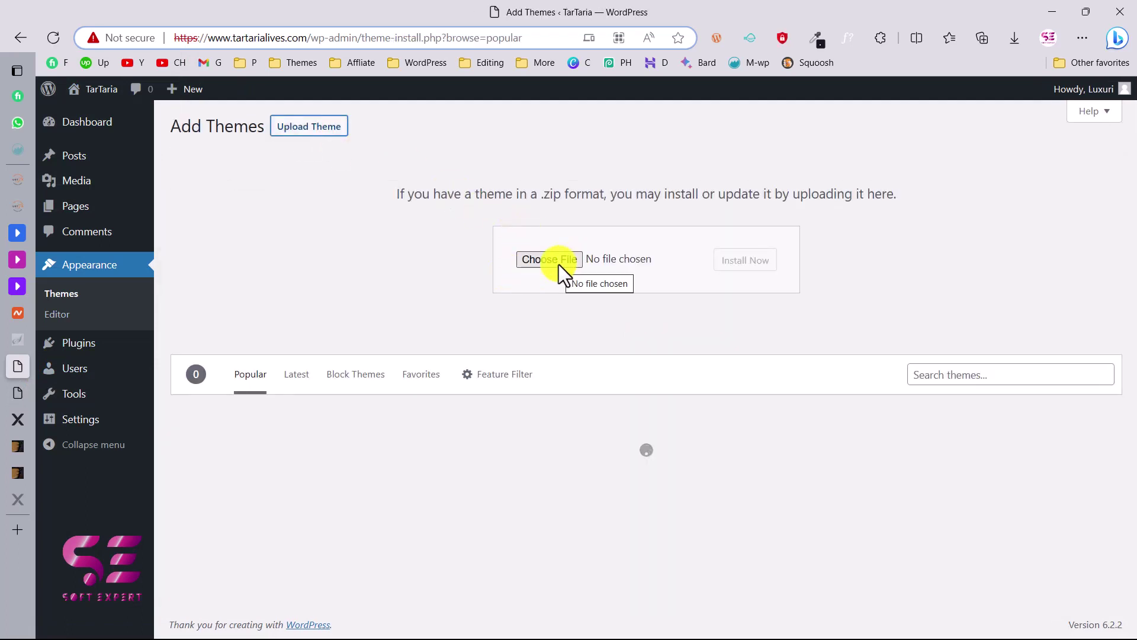
key(super+d)
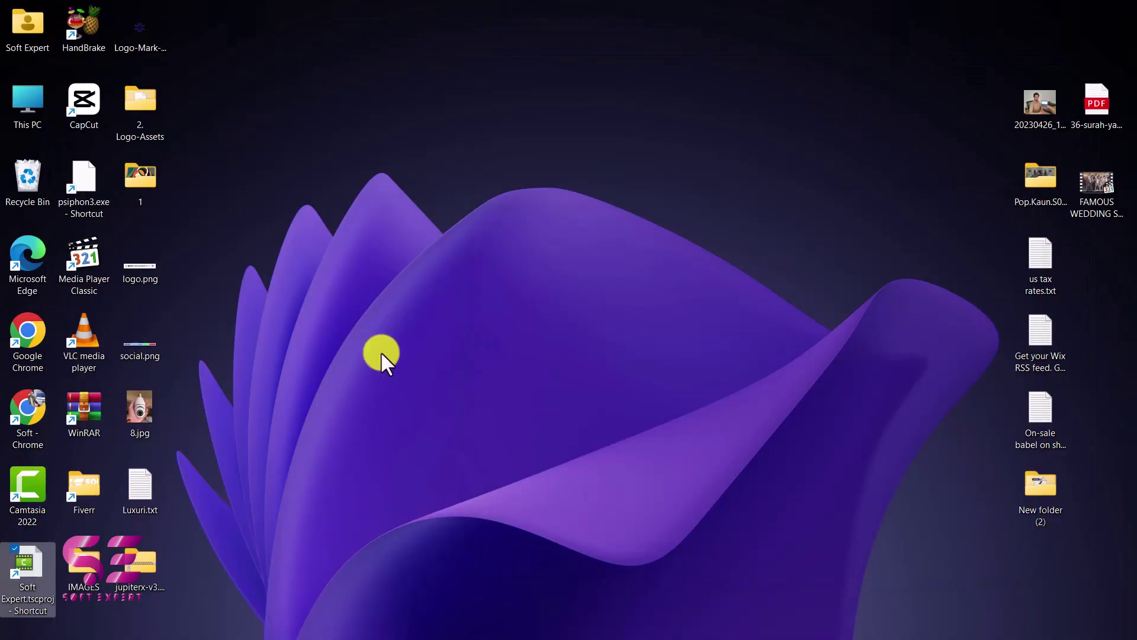
drag(154, 549, 501, 179)
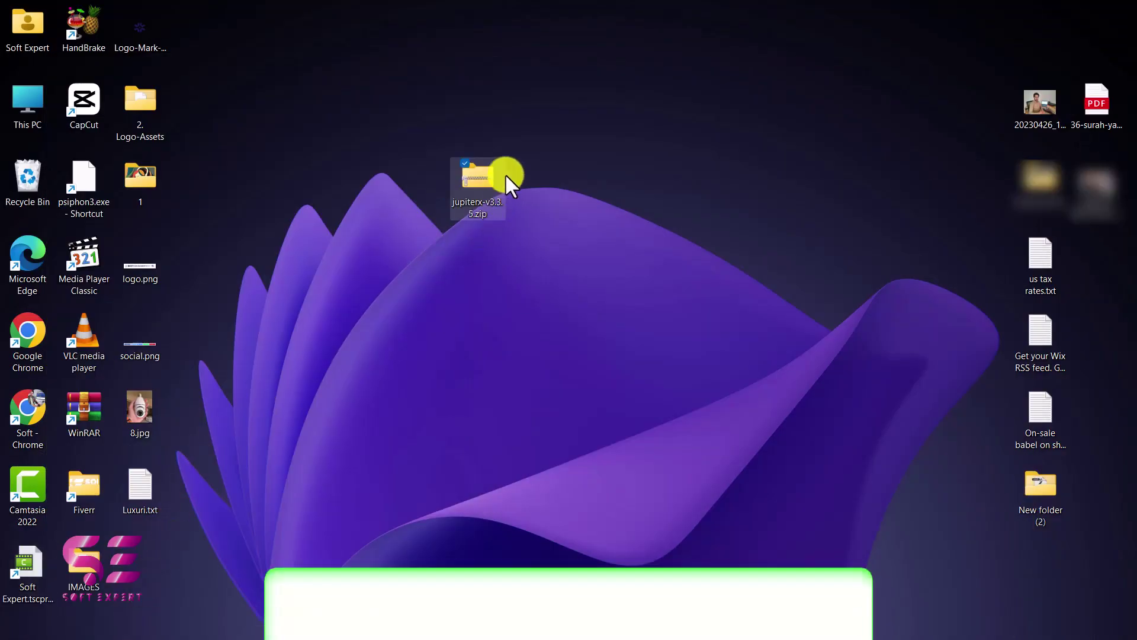
key(alt+Tab)
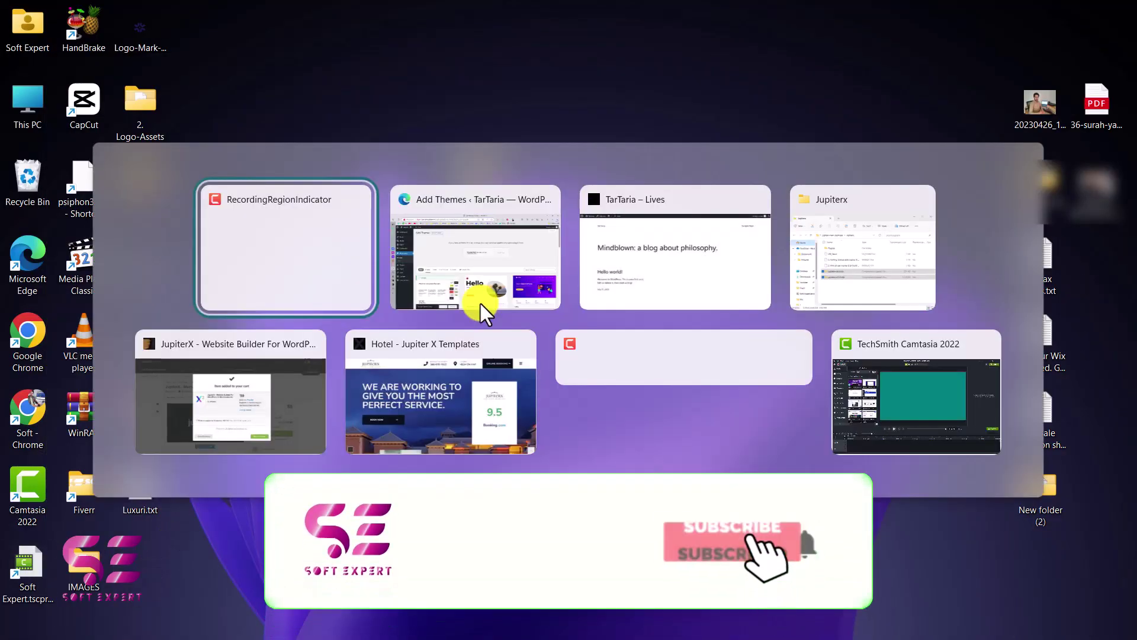
click(481, 304)
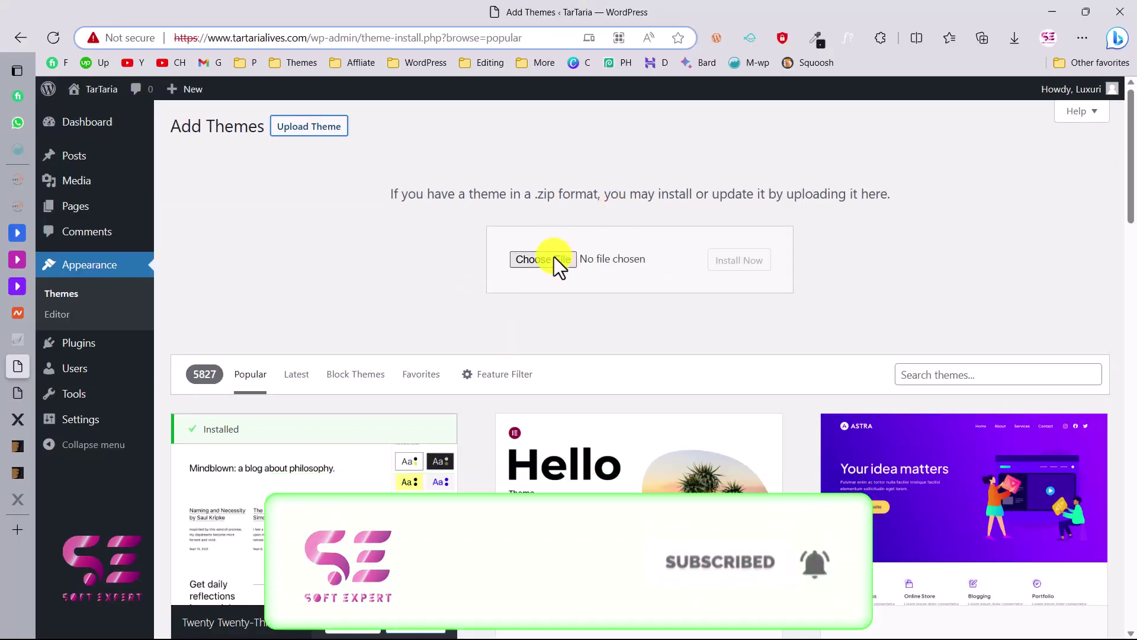
- Choose jupiterx-v3.3.5.zip from the Desktop and install it
click(554, 259)
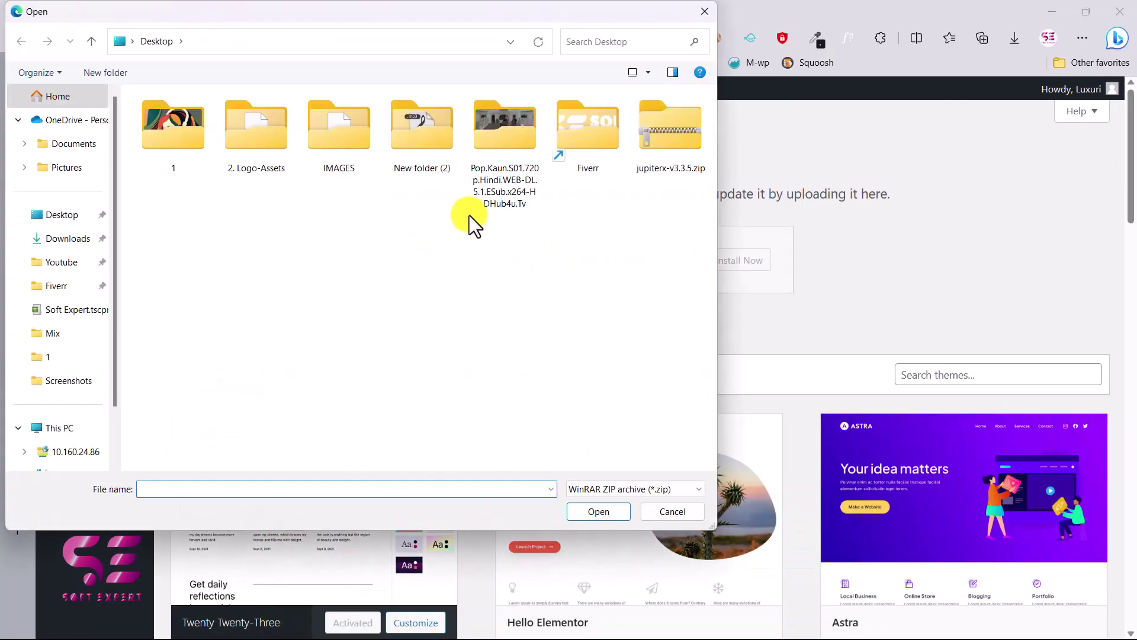
click(663, 129)
click(597, 510)
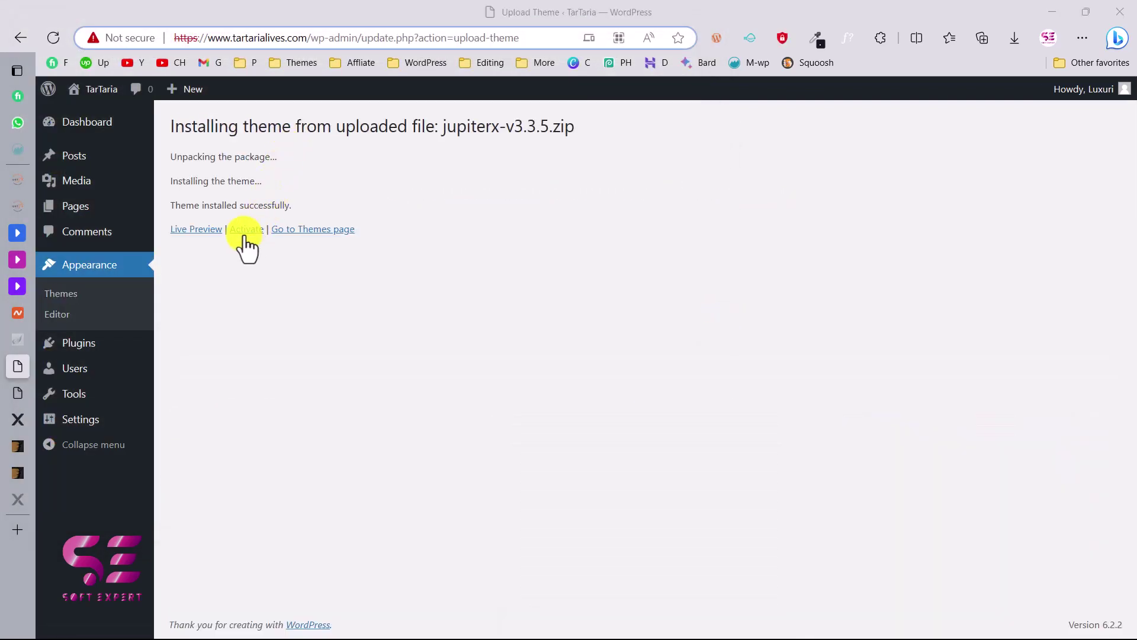
- Activate Jupiter X, then install and activate all its required plugins from the welcome page
click(247, 230)
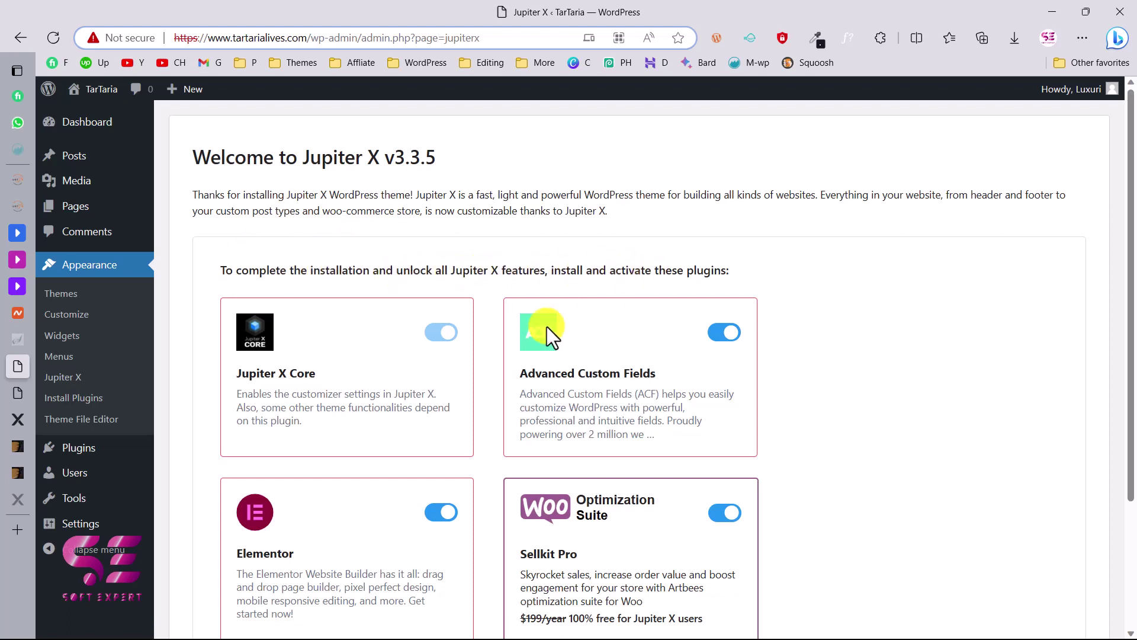
scroll(570, 402, down, 3)
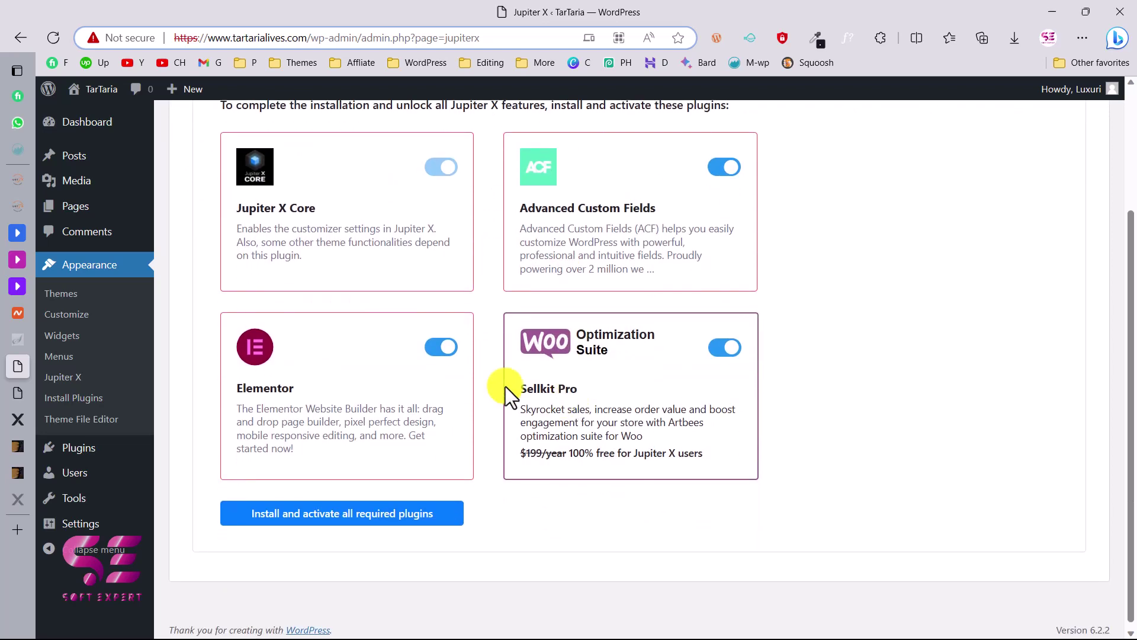
click(377, 514)
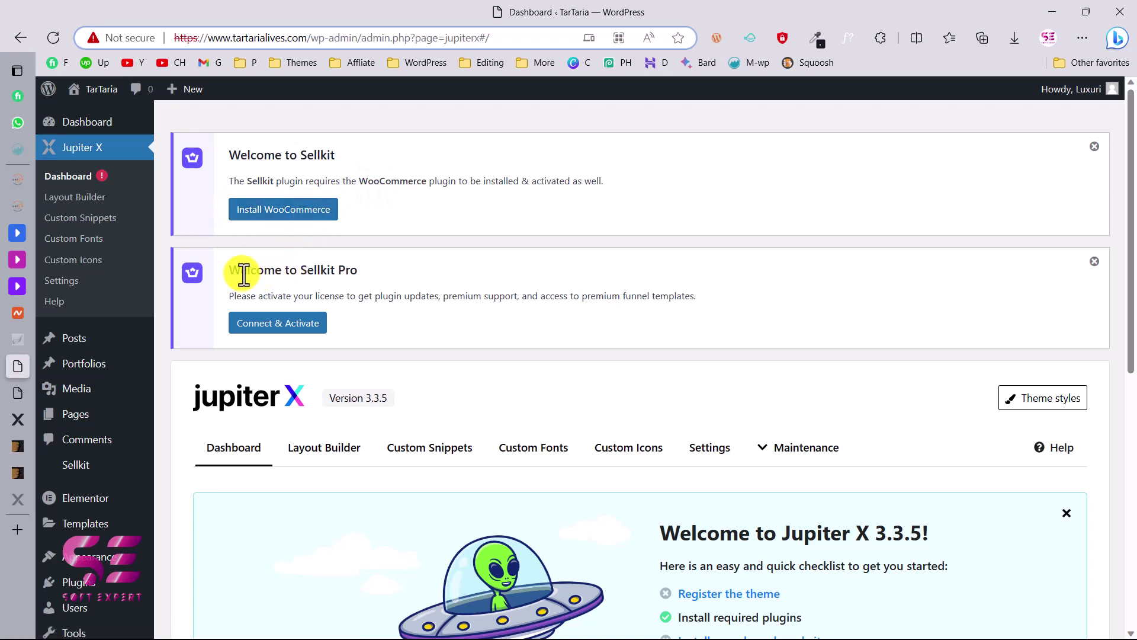
- Scroll through the Jupiter X dashboard checklist showing required plugins installed
drag(231, 271, 320, 269)
click(323, 274)
scroll(400, 239, down, 4)
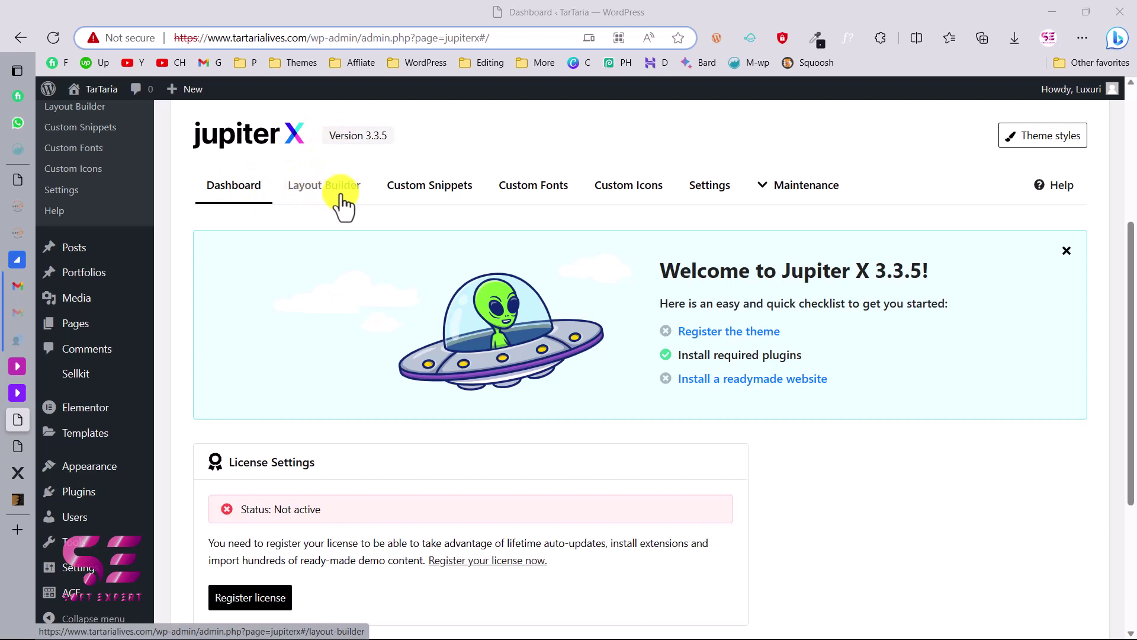
scroll(329, 408, down, 2)
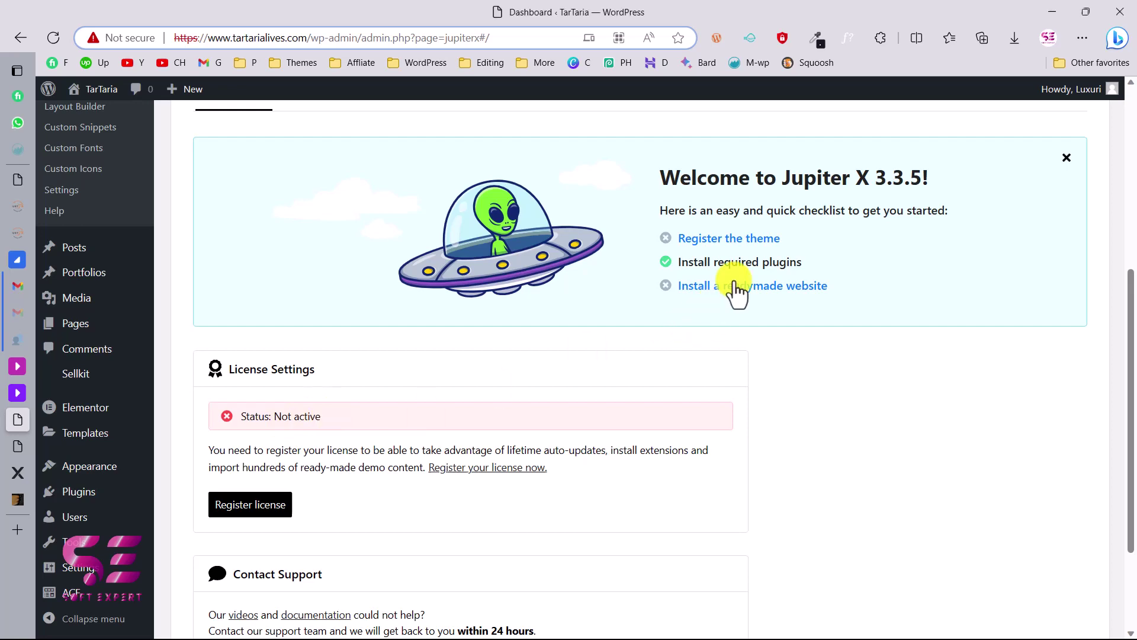
scroll(757, 297, up, 2)
- Look at Readymade Websites, then return to the Dashboard's License Settings showing Not active
mouse_move(795, 255)
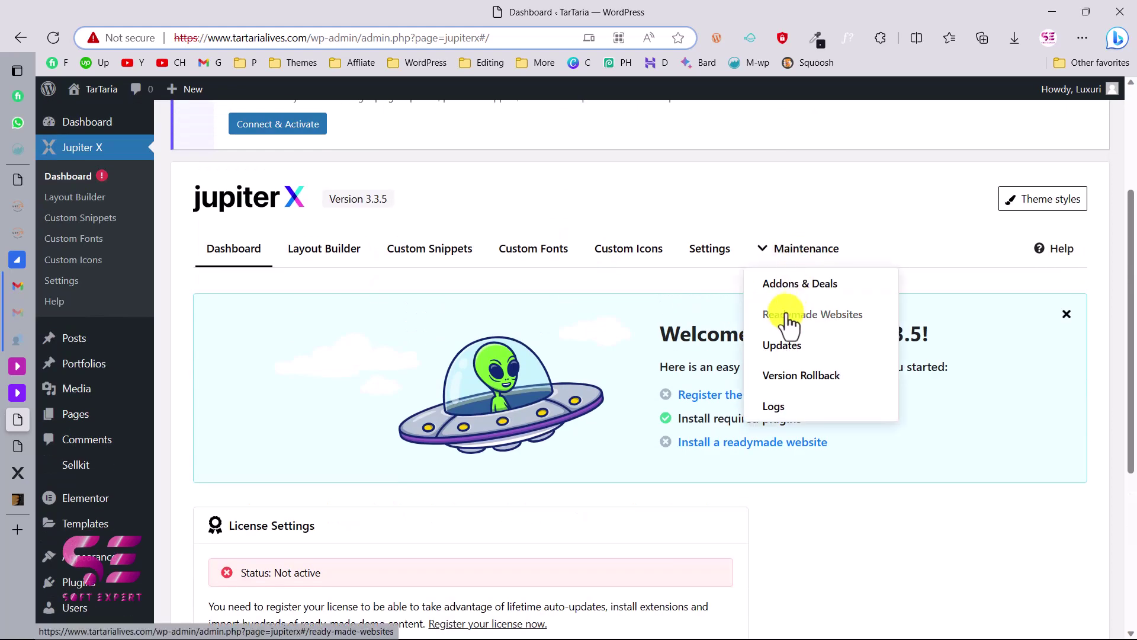
click(813, 315)
scroll(813, 320, down, 5)
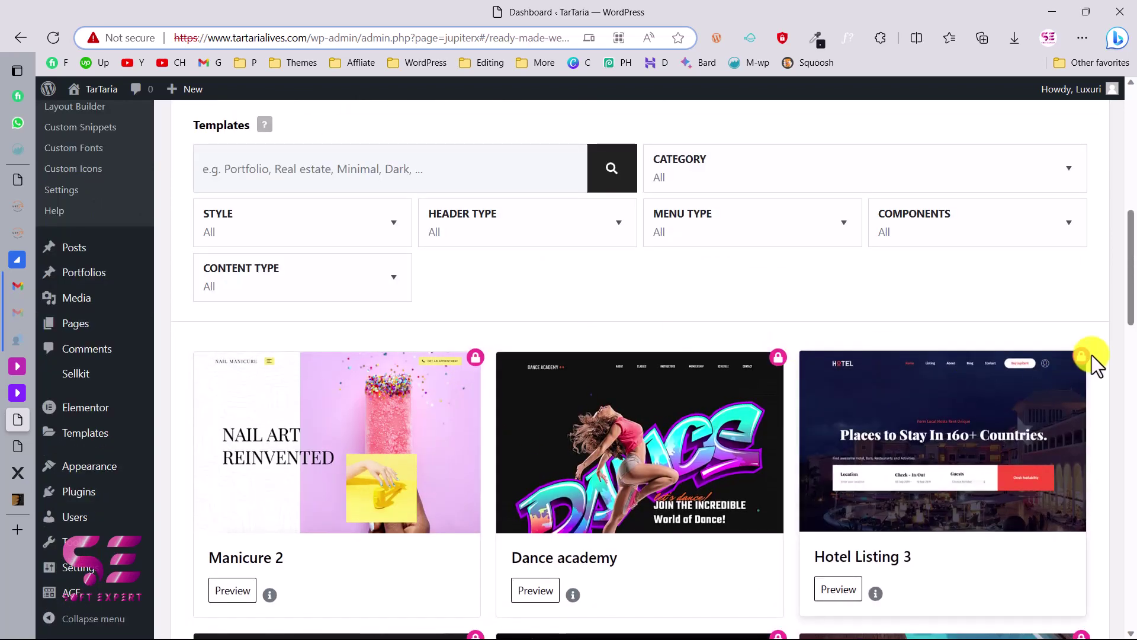
scroll(797, 330, up, 3)
scroll(544, 388, up, 3)
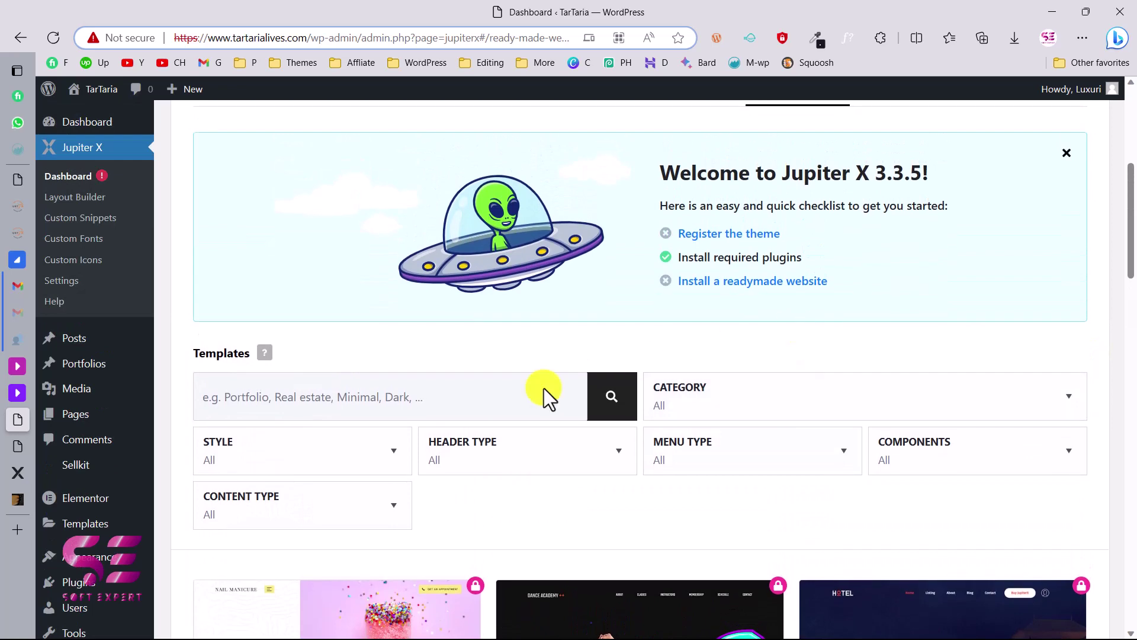
click(225, 219)
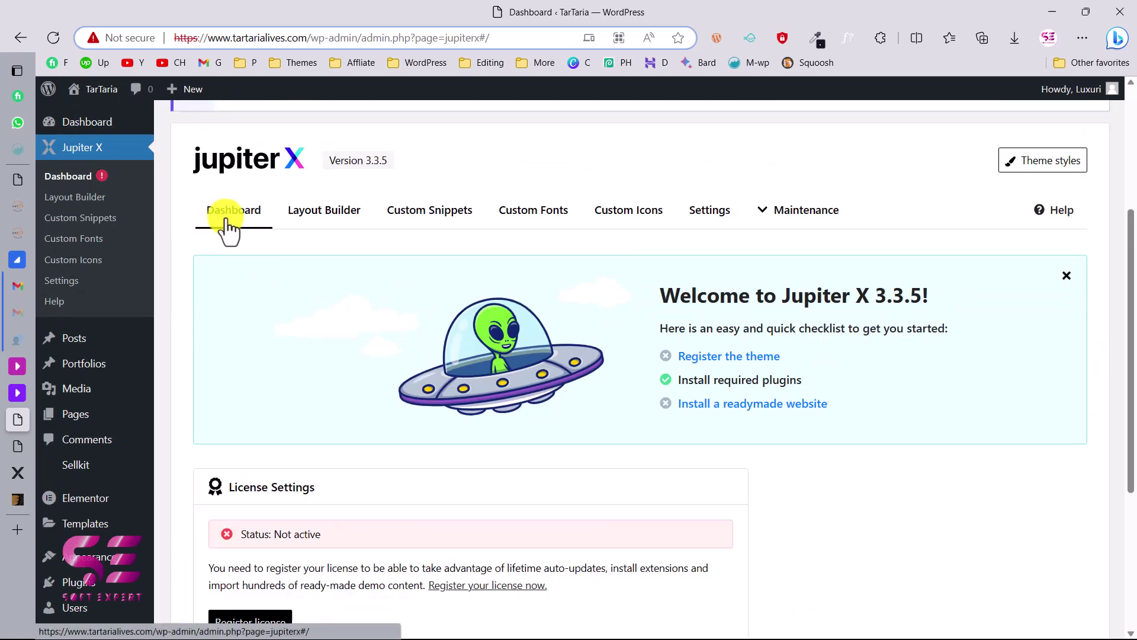
scroll(259, 363, down, 4)
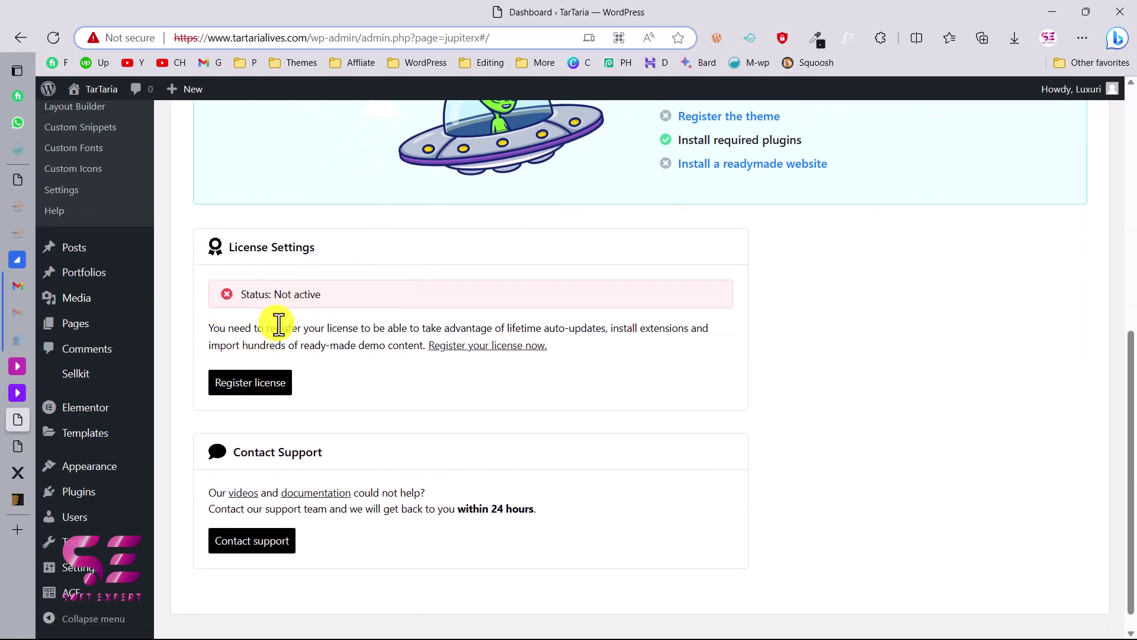
- Open the Register license dialog and paste the account e-mail into Email Address
click(255, 386)
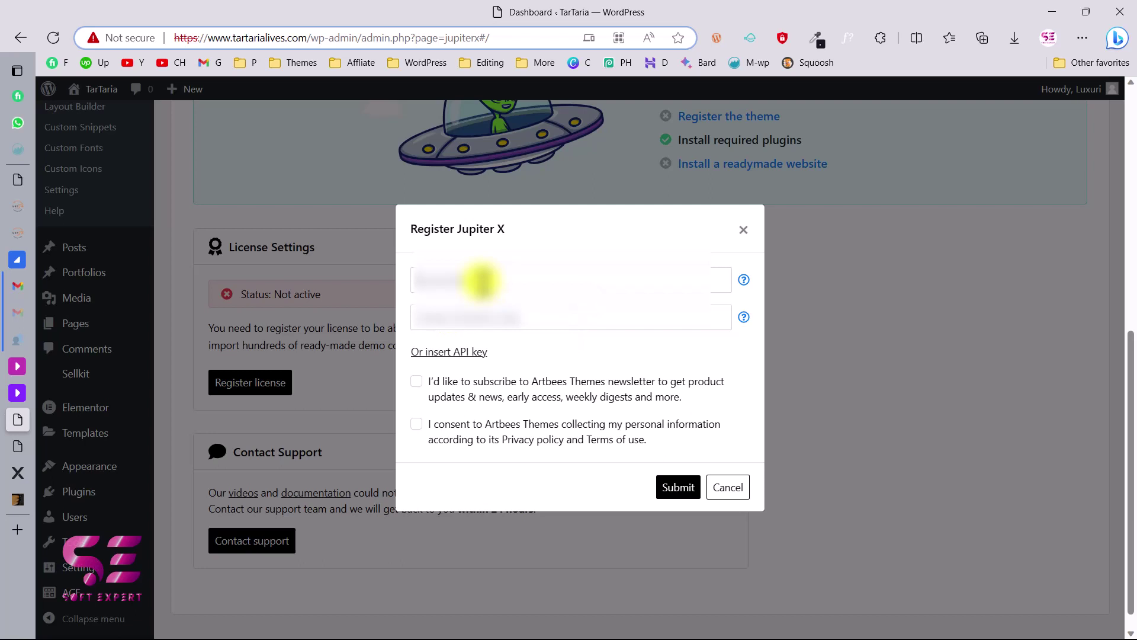
click(481, 281)
key(ctrl+v)
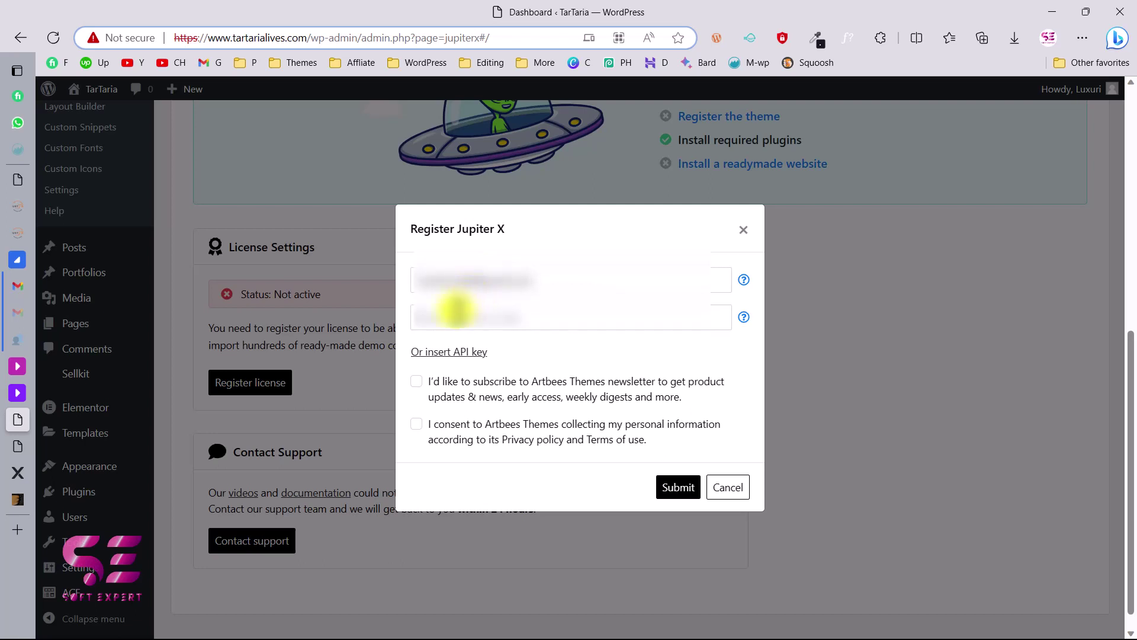
- In ThemeForest Downloads, download JupiterX's License certificate & purchase code (PDF)
mouse_move(6, 471)
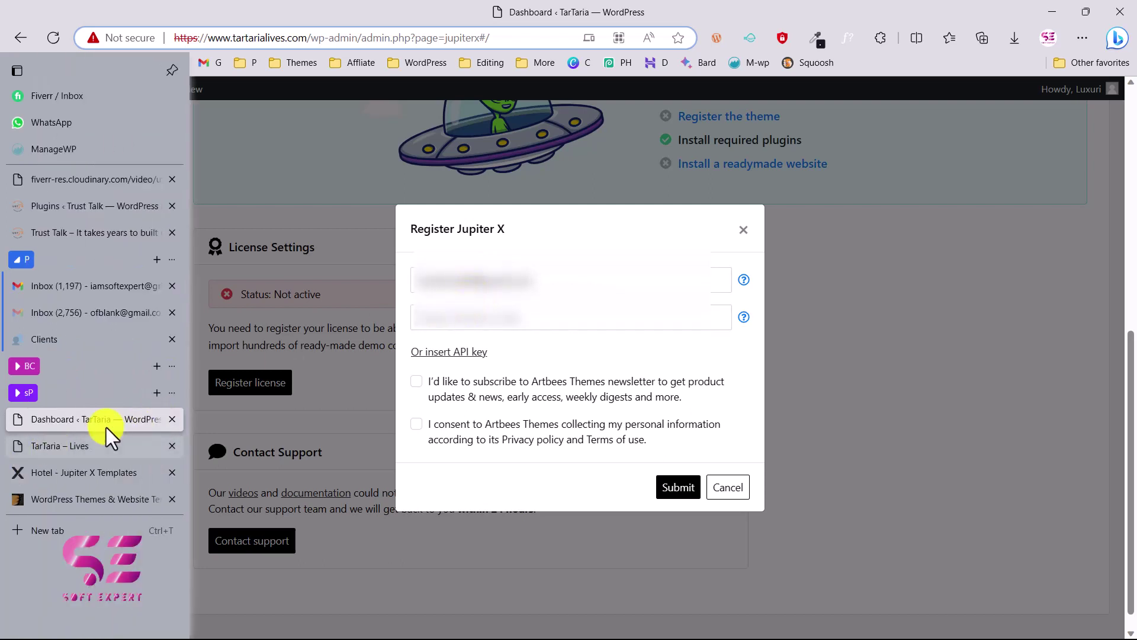
click(81, 495)
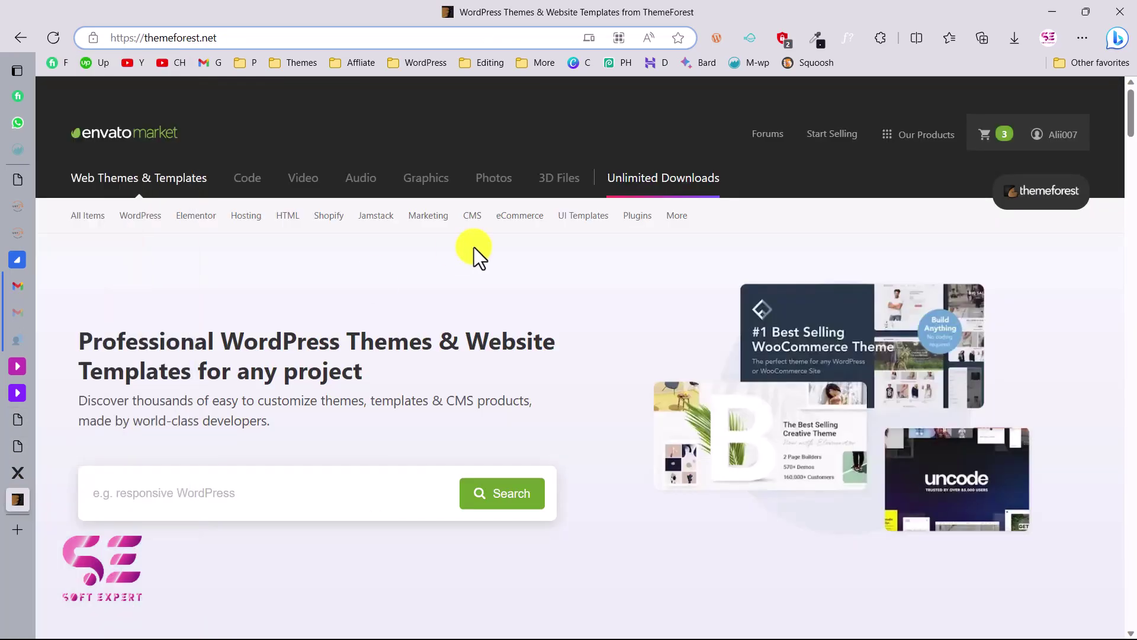
mouse_move(957, 152)
mouse_move(1057, 135)
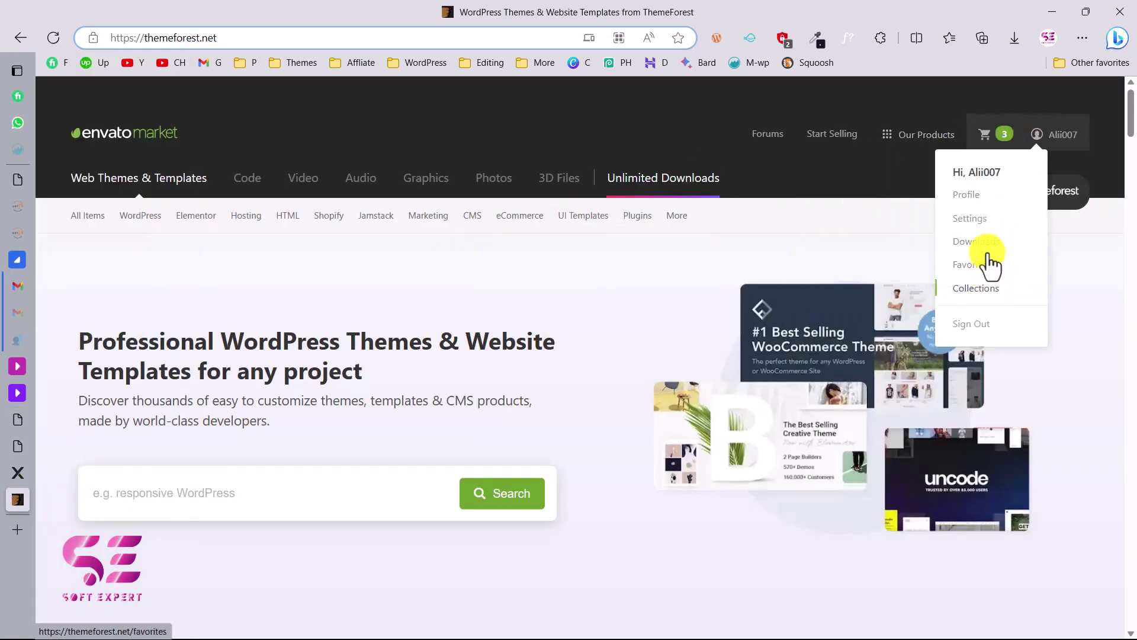
click(990, 255)
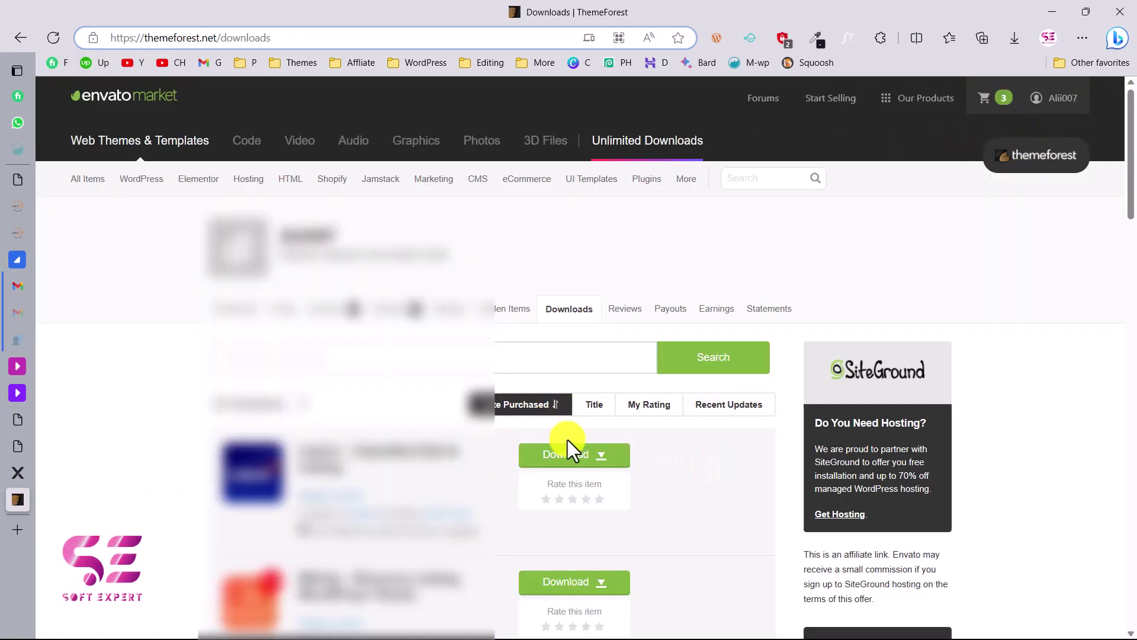
click(600, 461)
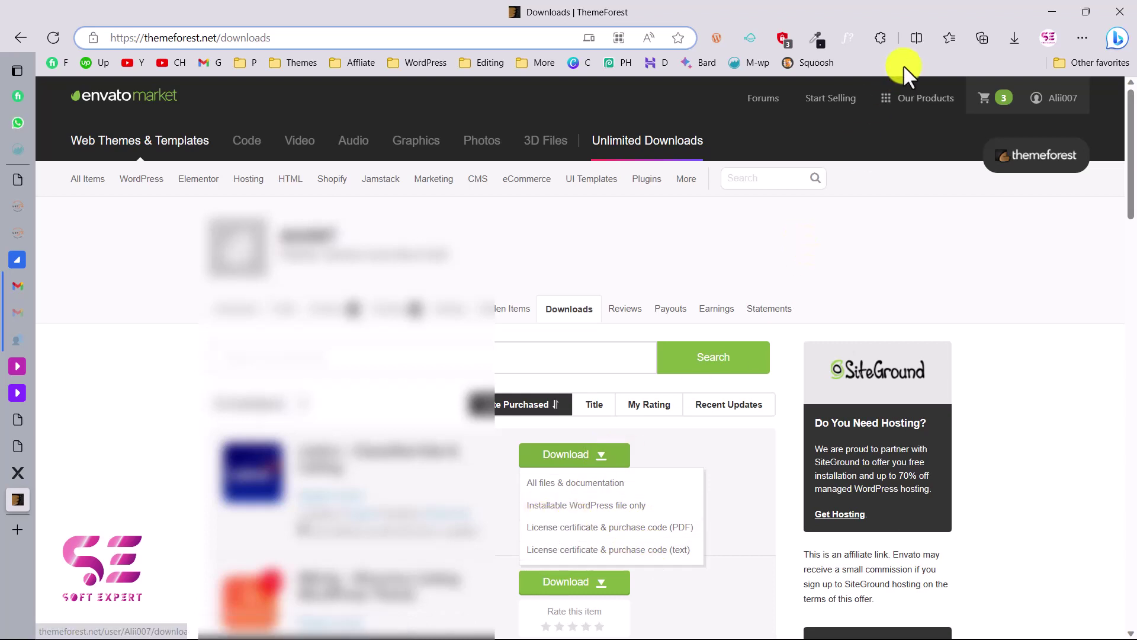
- Open the downloaded licence certificate PDF and select its item purchase code
click(1008, 37)
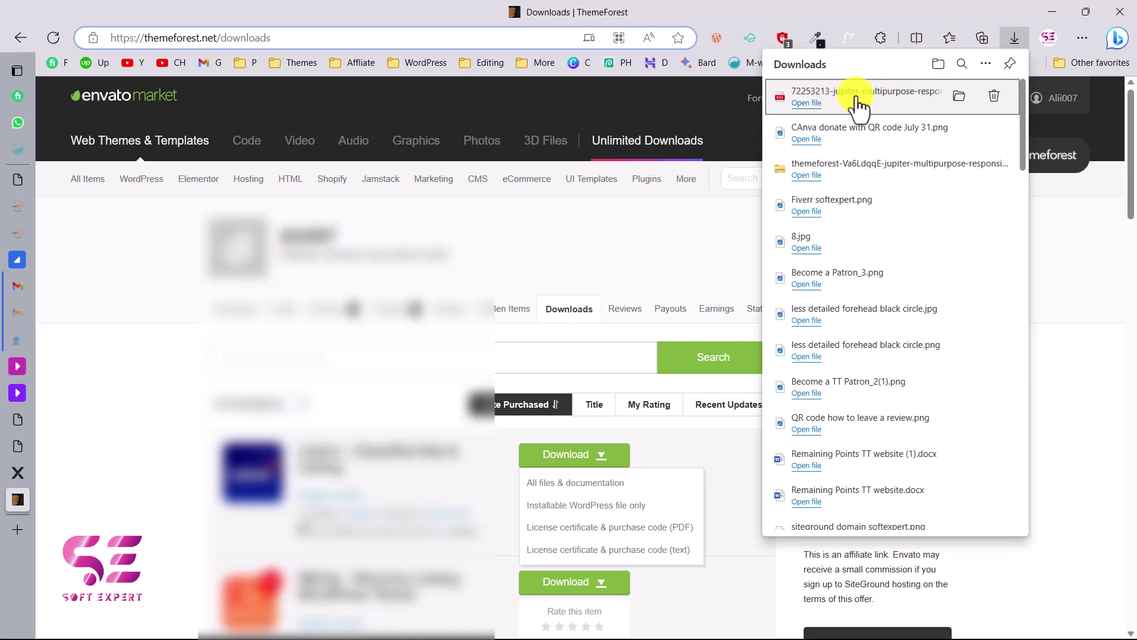
click(857, 102)
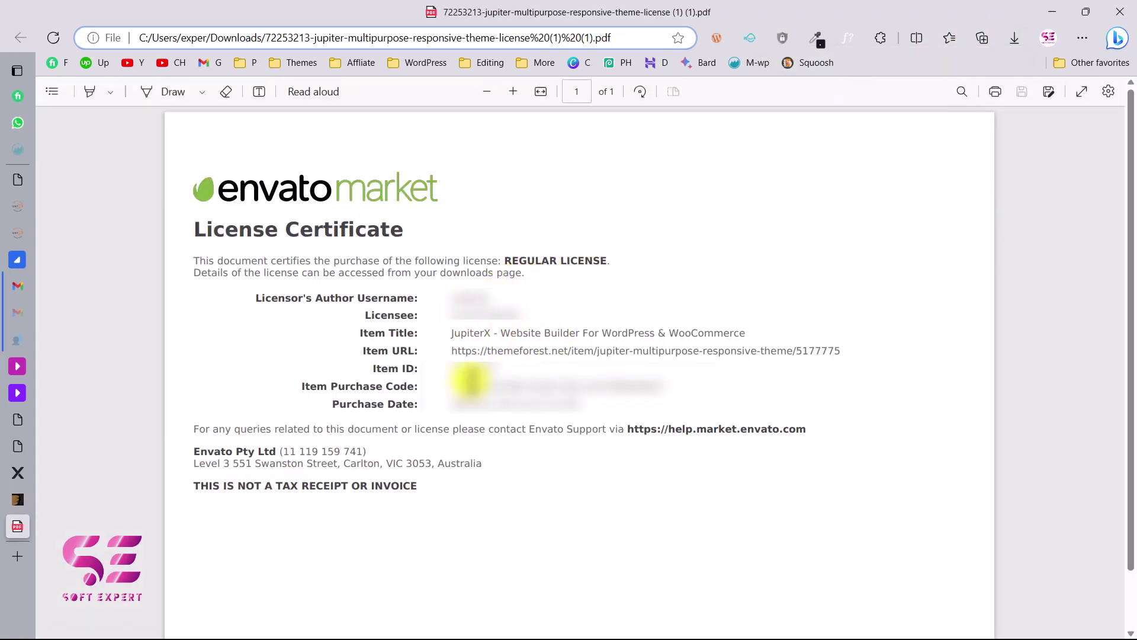
drag(452, 387, 656, 388)
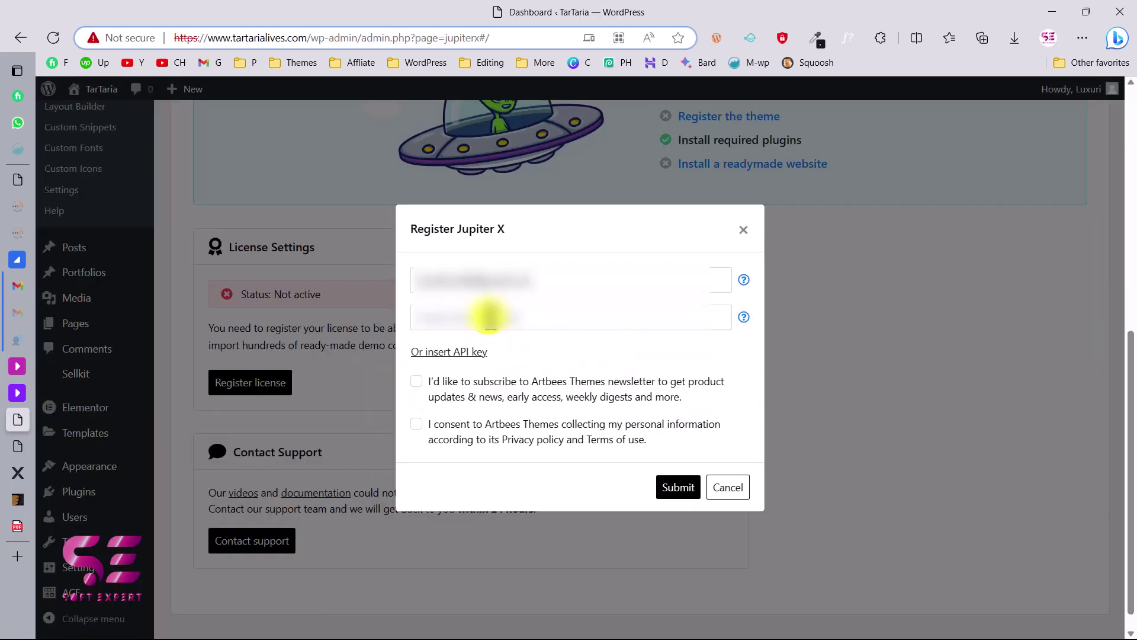
- Paste the purchase code, accept the personal-information consent and submit the Jupiter X registration
key(ctrl+v)
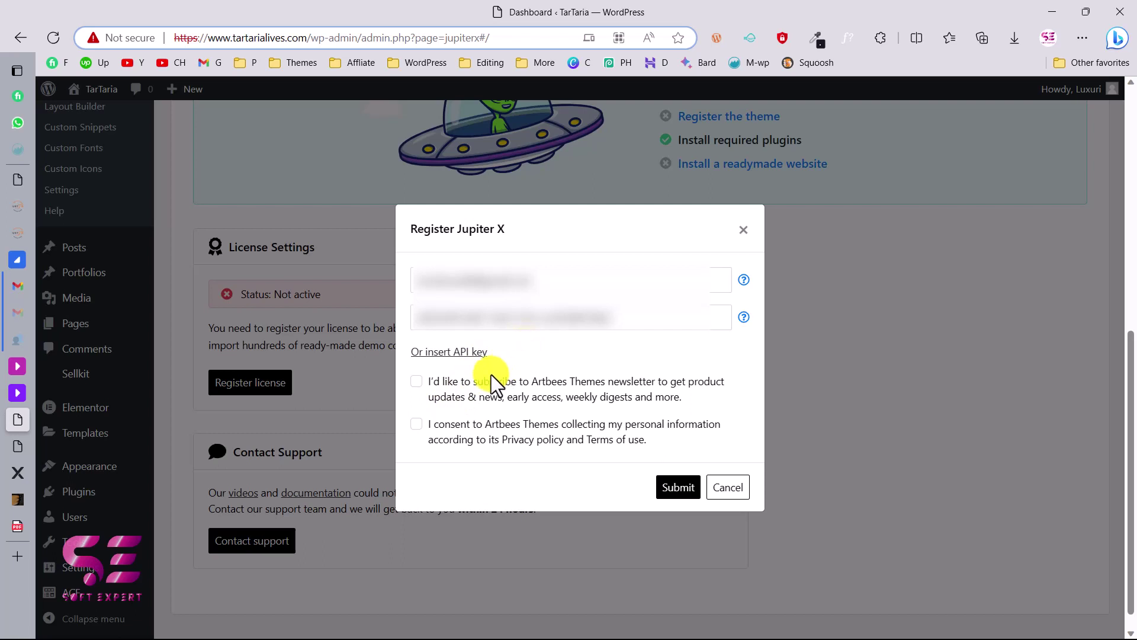
click(416, 424)
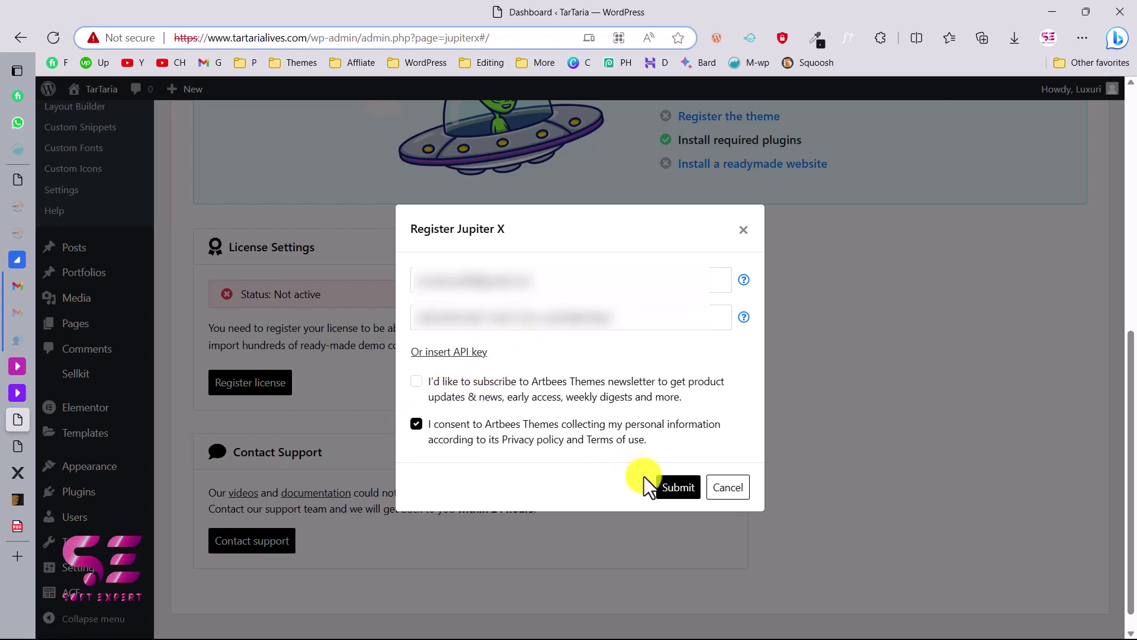
click(678, 488)
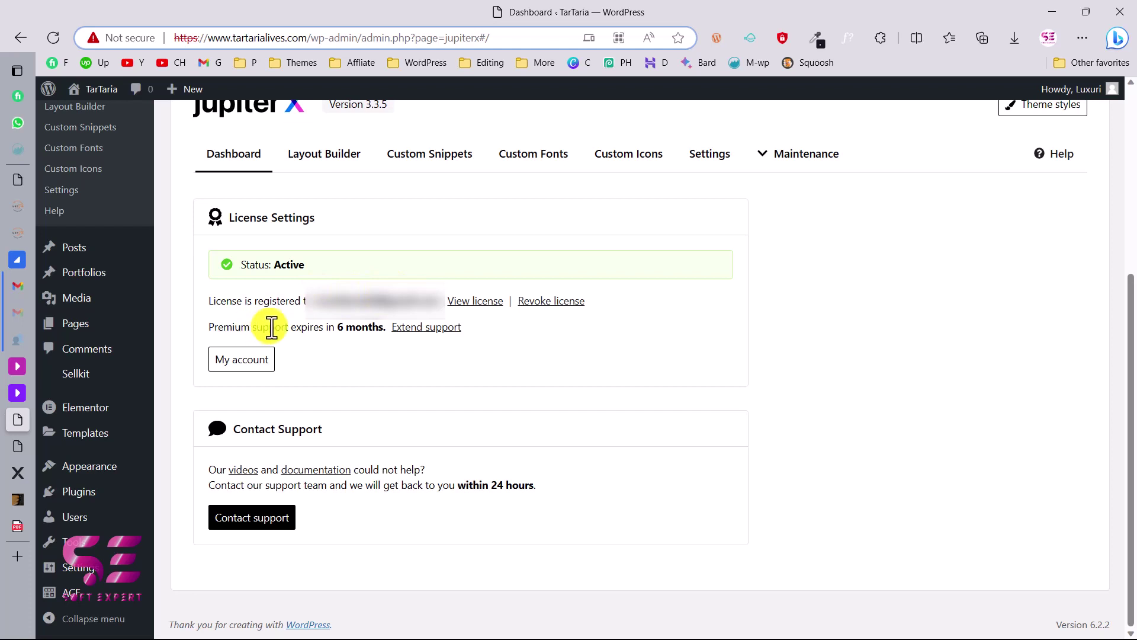
- Open the Layout Builder's Maintenance > Readymade Websites template gallery
scroll(456, 349, up, 1)
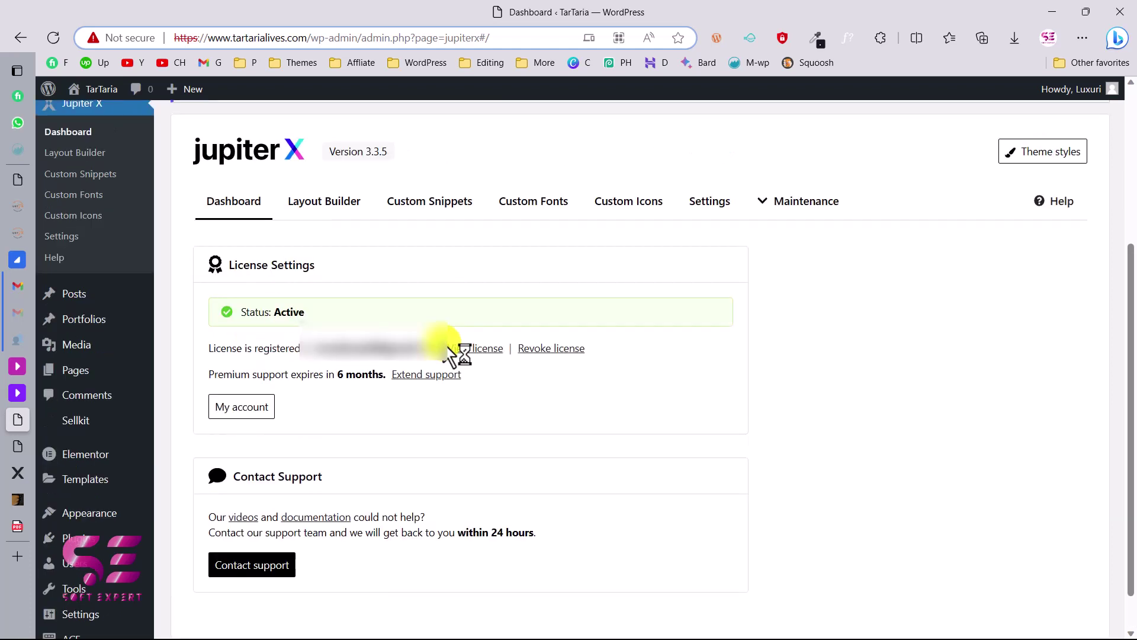
click(334, 214)
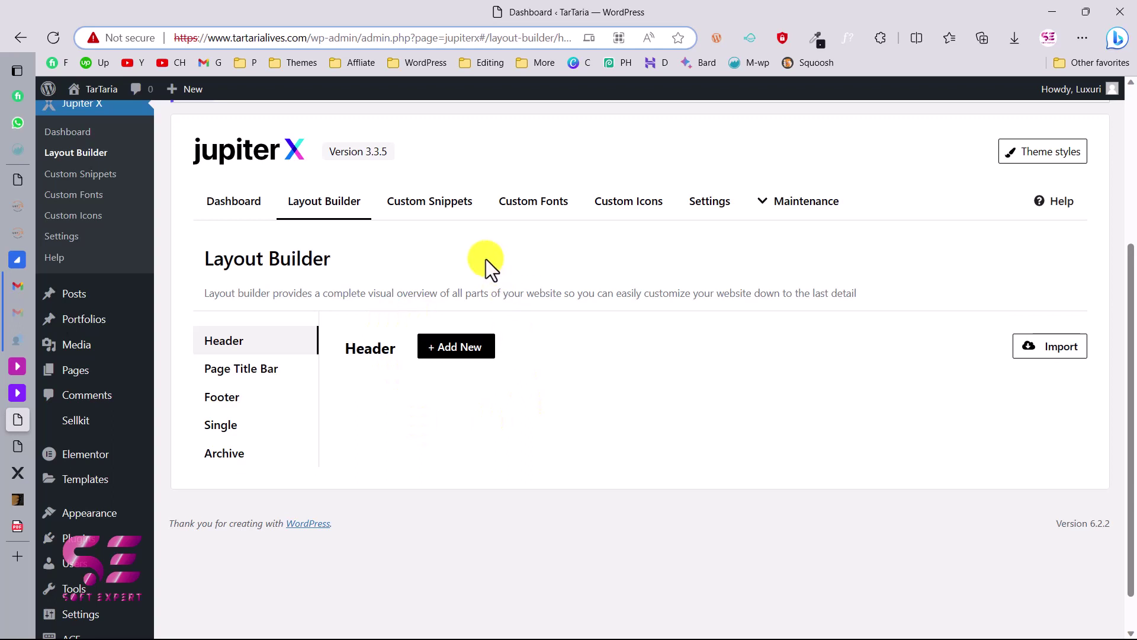
click(768, 202)
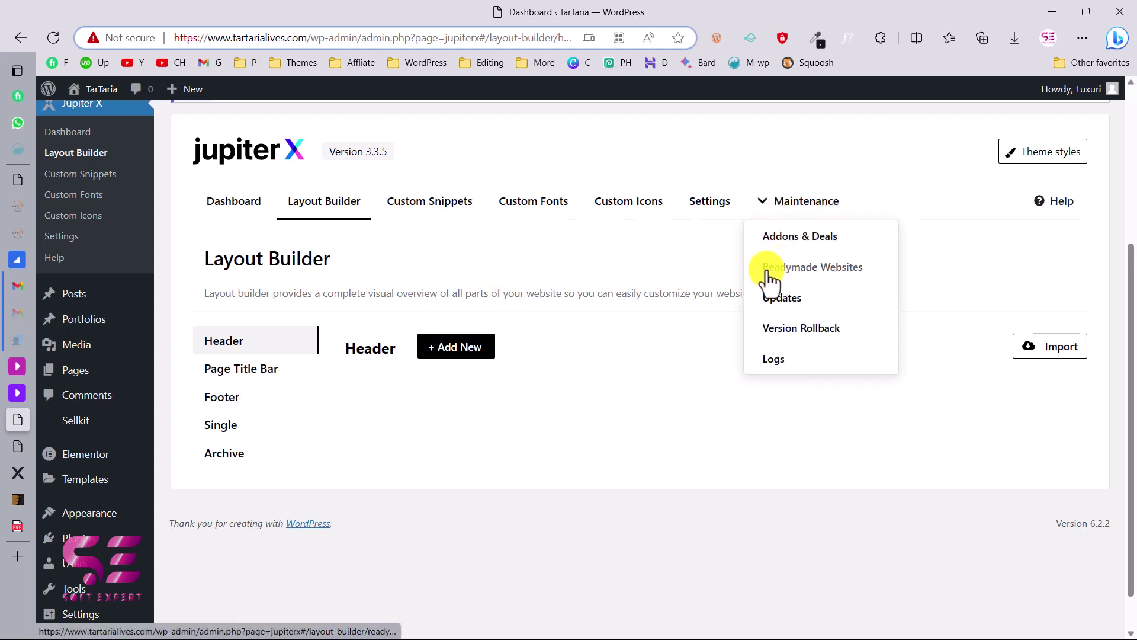
click(823, 270)
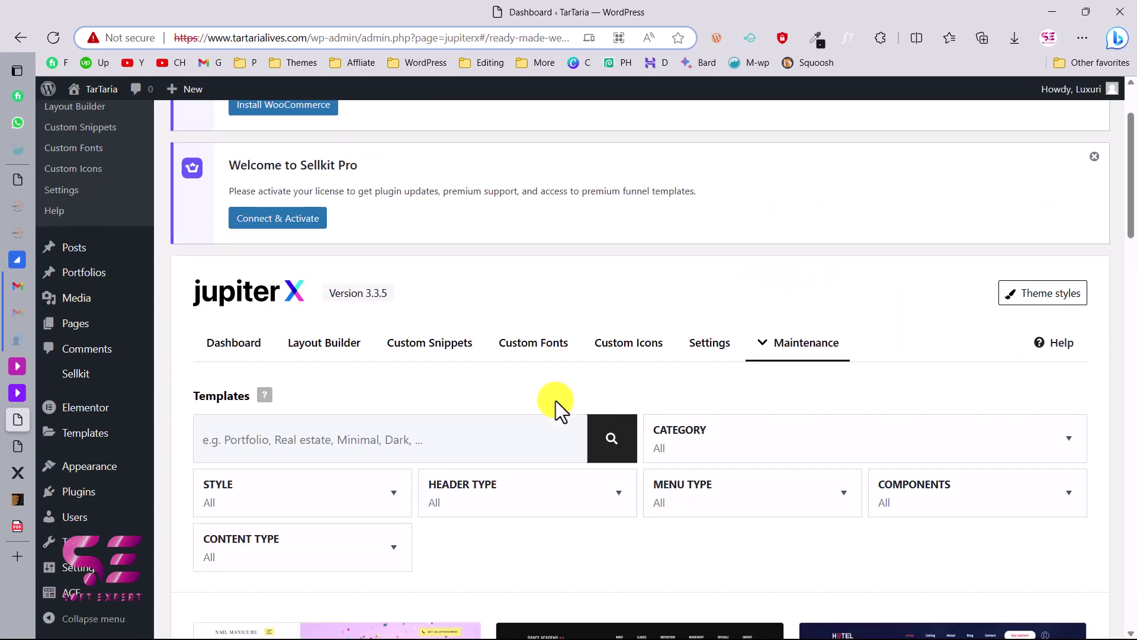
- Scroll through the template cards such as Manicure 2, Dance academy and Hotel Listing 3
scroll(556, 401, down, 10)
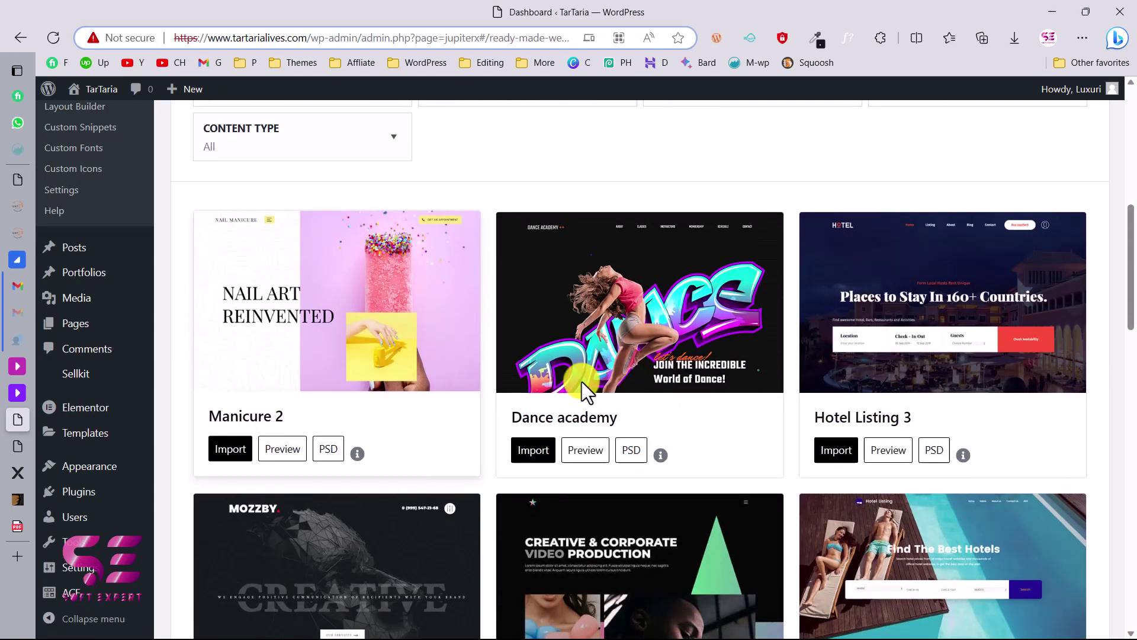
scroll(581, 379, down, 7)
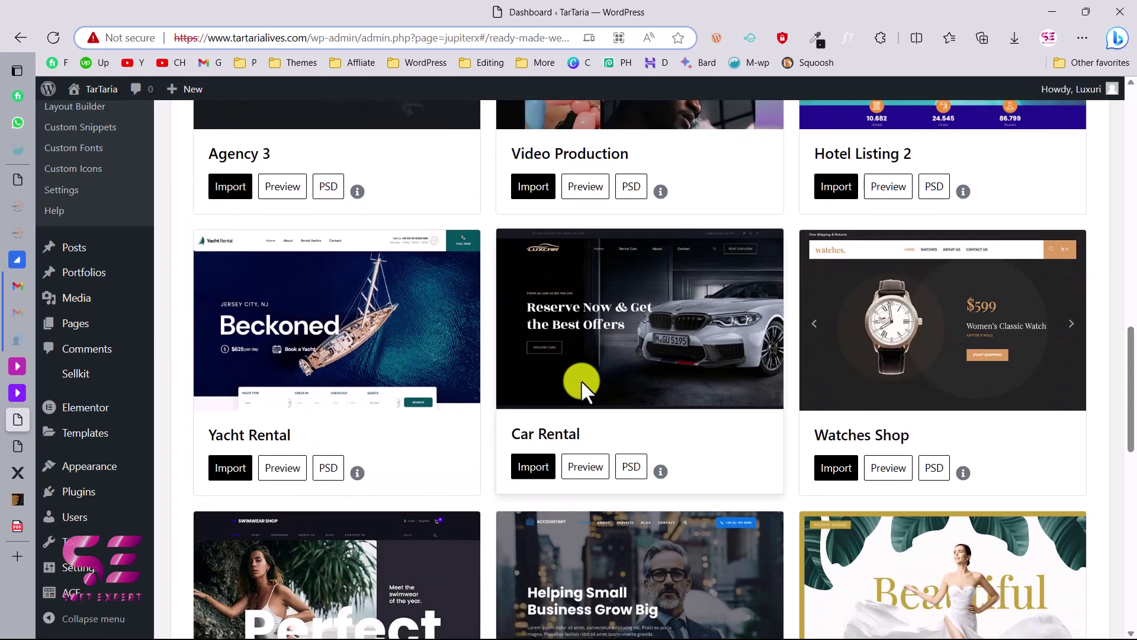
scroll(582, 379, up, 5)
scroll(582, 381, up, 6)
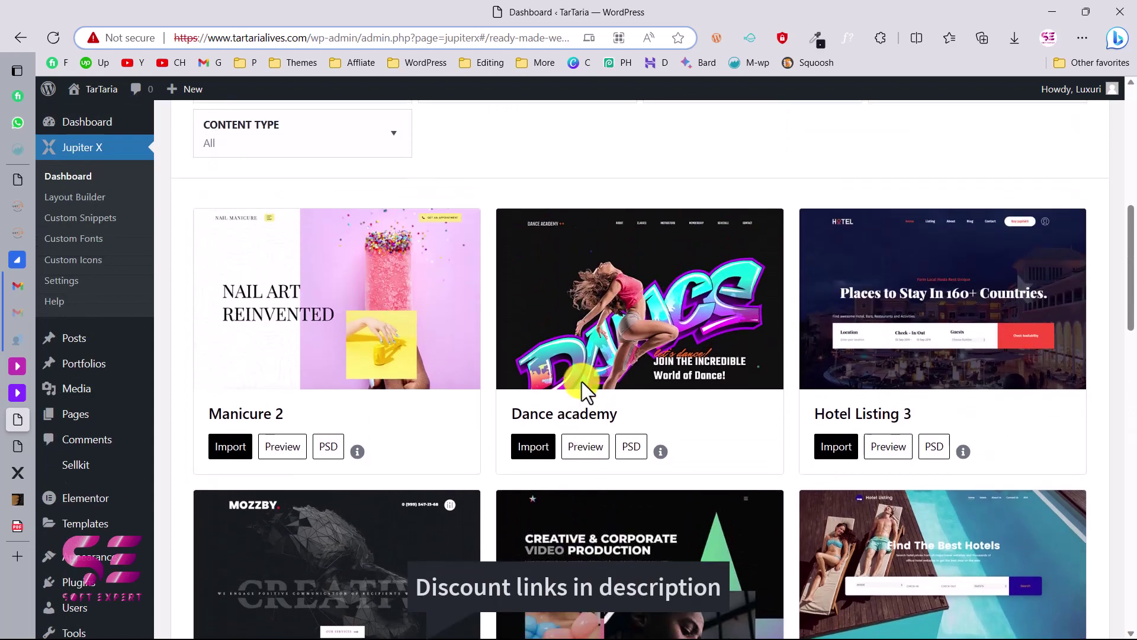
scroll(470, 293, down, 3)
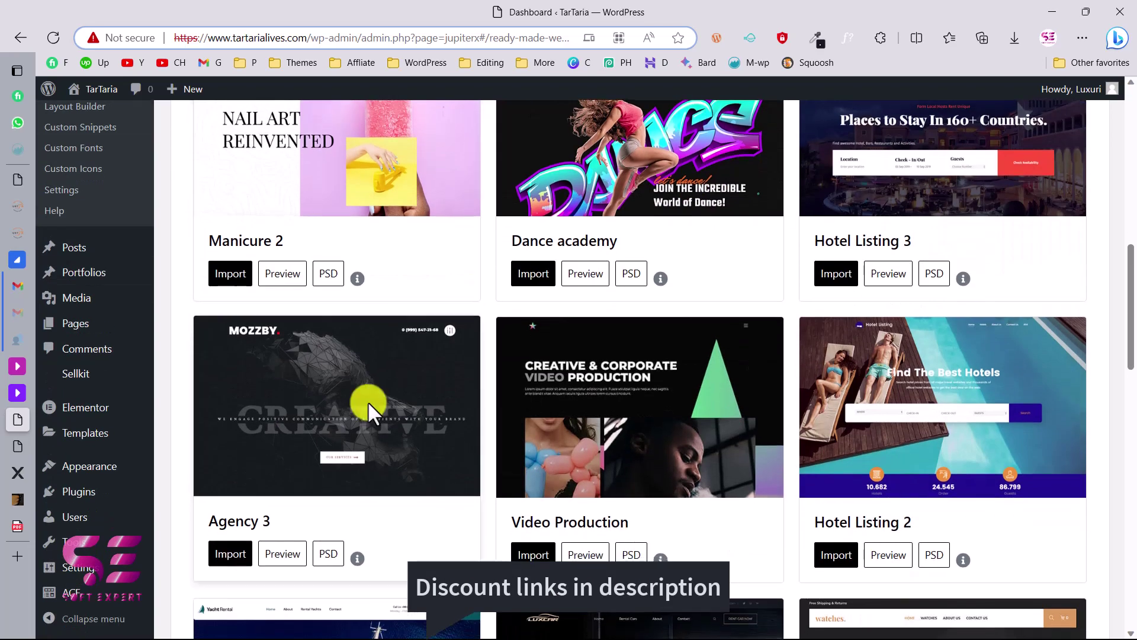
scroll(368, 401, up, 2)
scroll(834, 399, down, 2)
scroll(834, 400, up, 6)
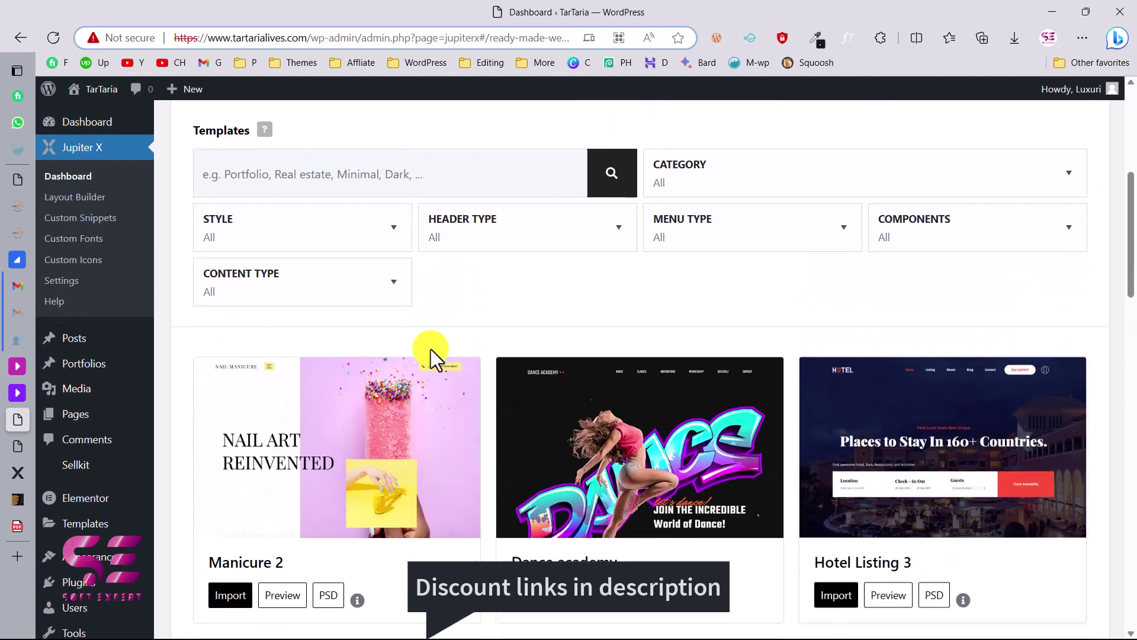
scroll(431, 350, up, 2)
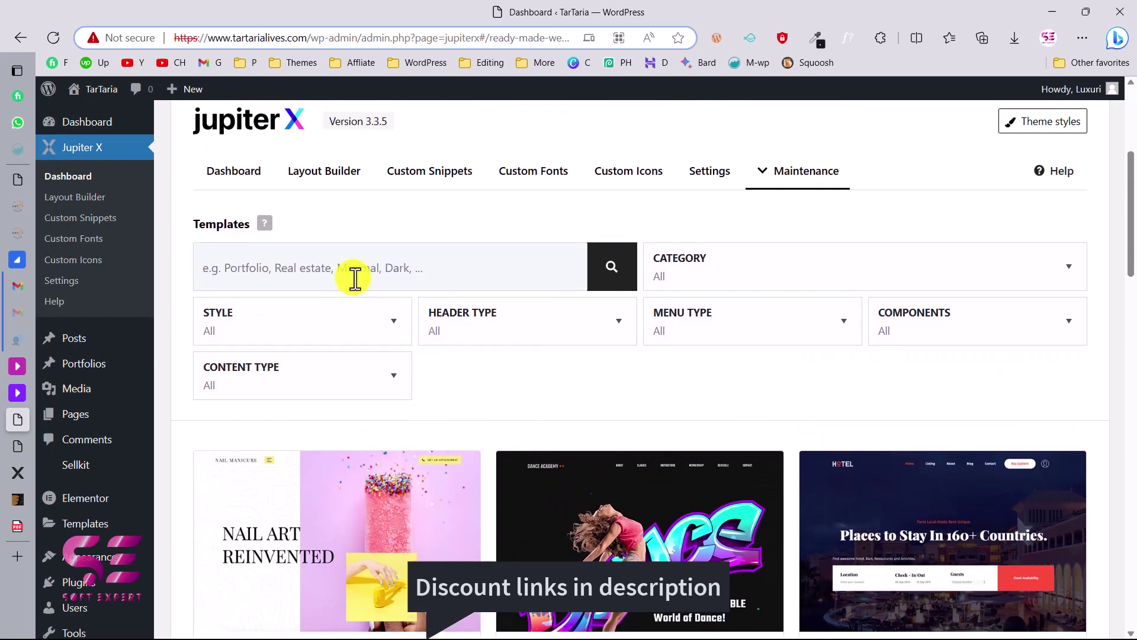
- Search the readymade templates for 'hotel'
click(355, 278)
text(hotel)
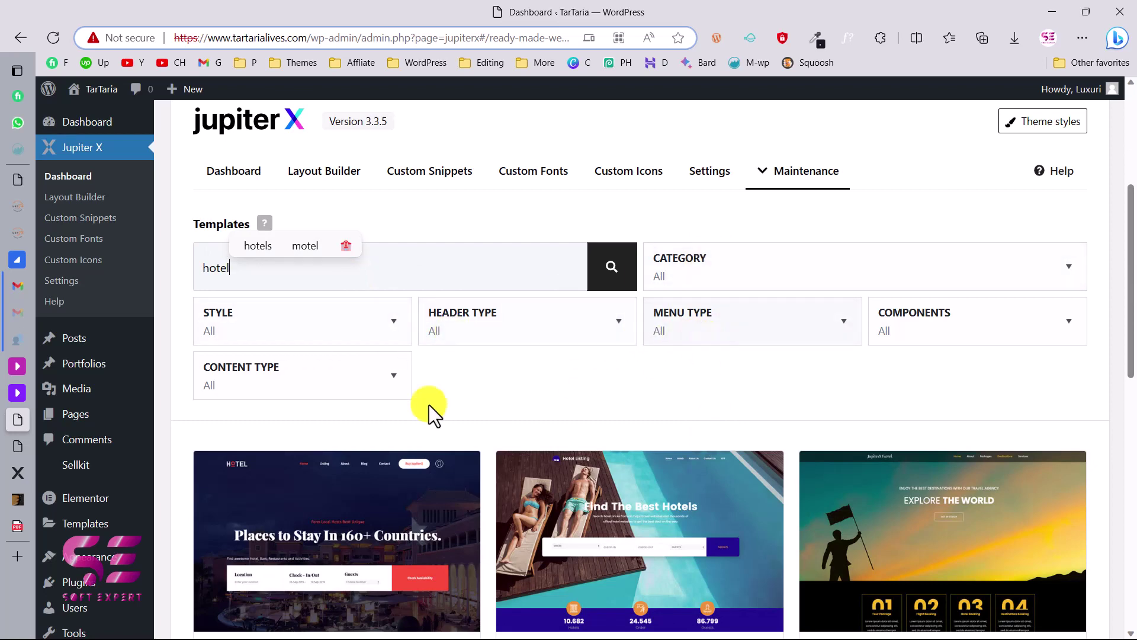
scroll(435, 401, down, 9)
scroll(435, 401, down, 5)
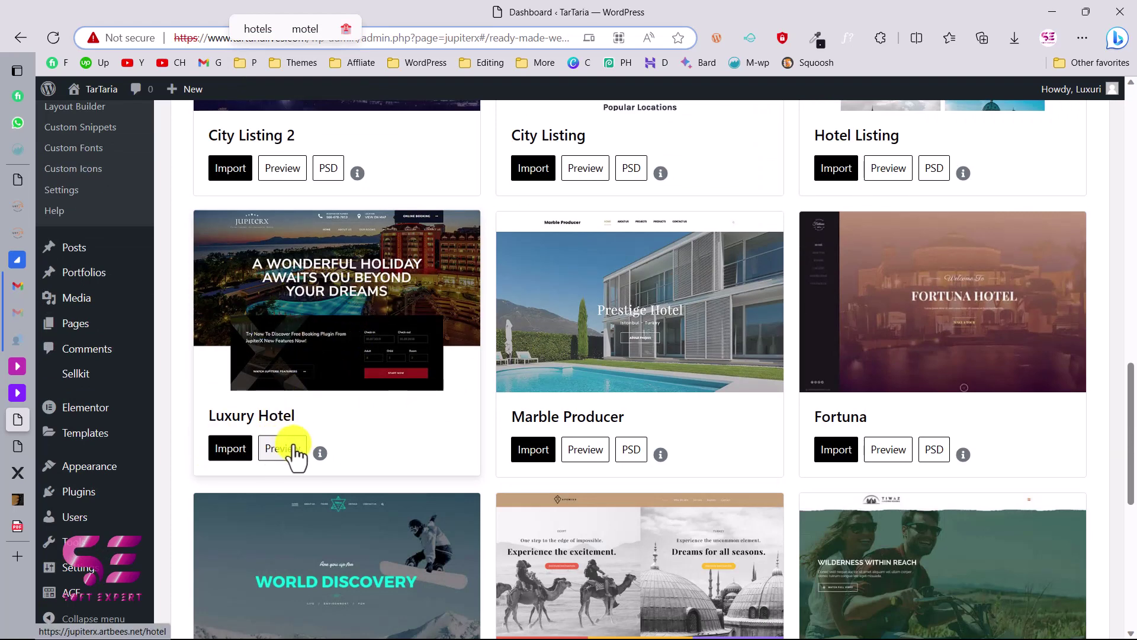
- Import Luxury Hotel as a Full Import with media, replacing the current site content
click(232, 450)
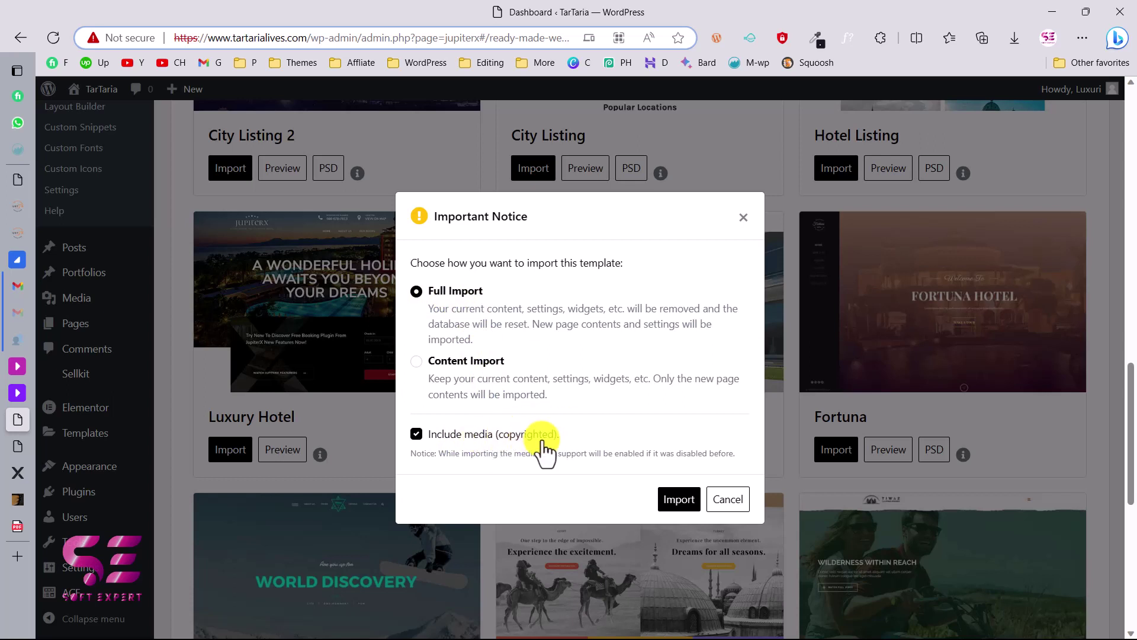
click(679, 499)
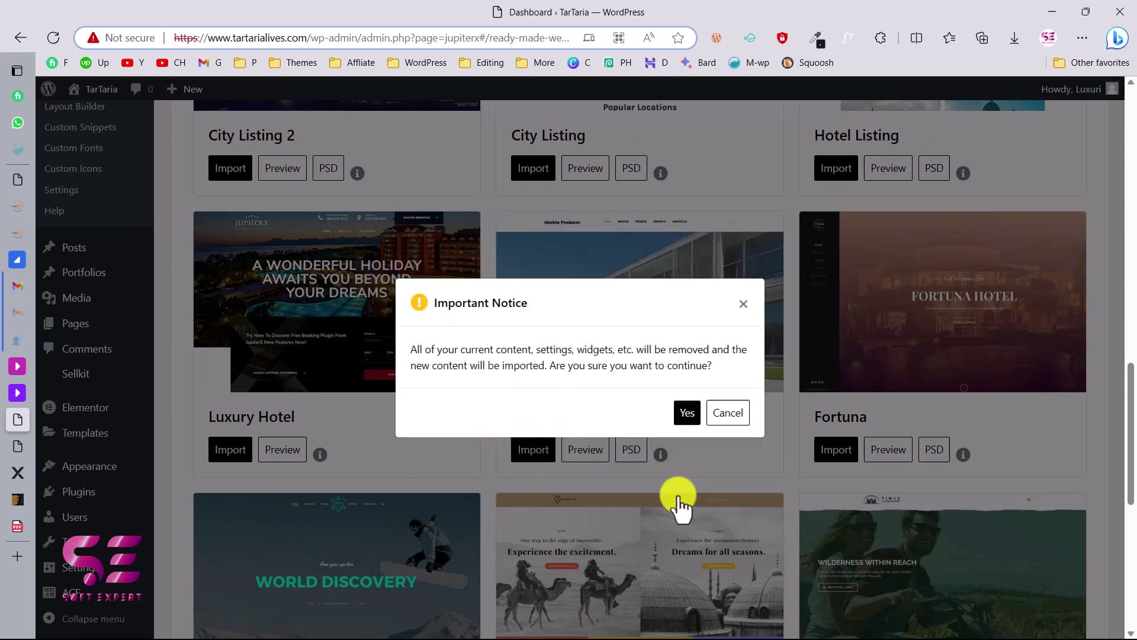
click(686, 413)
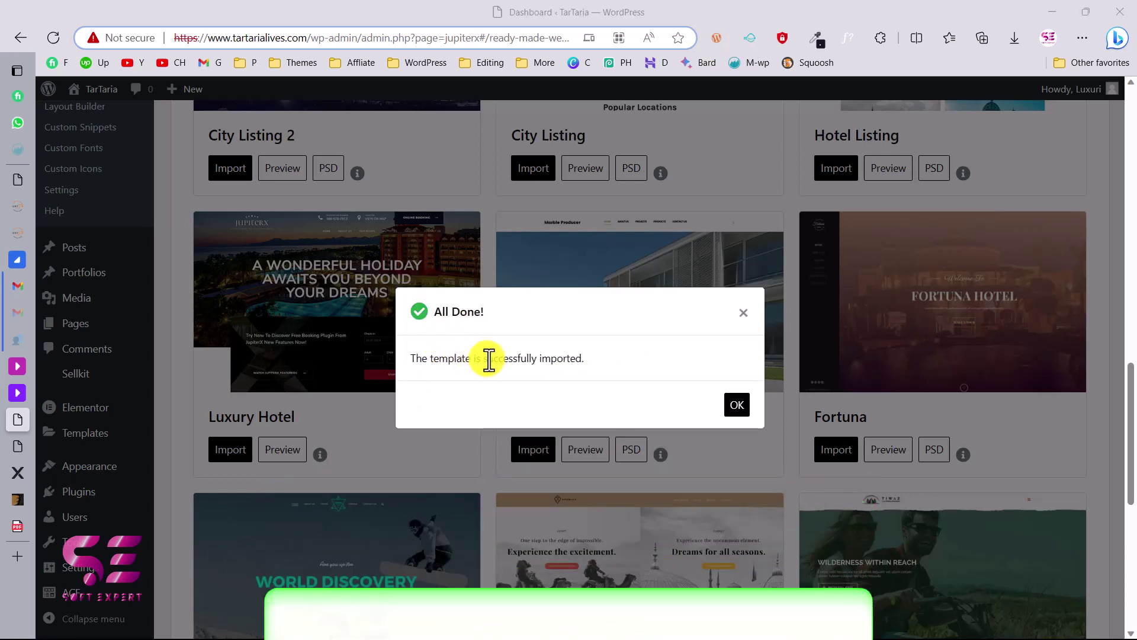
click(737, 408)
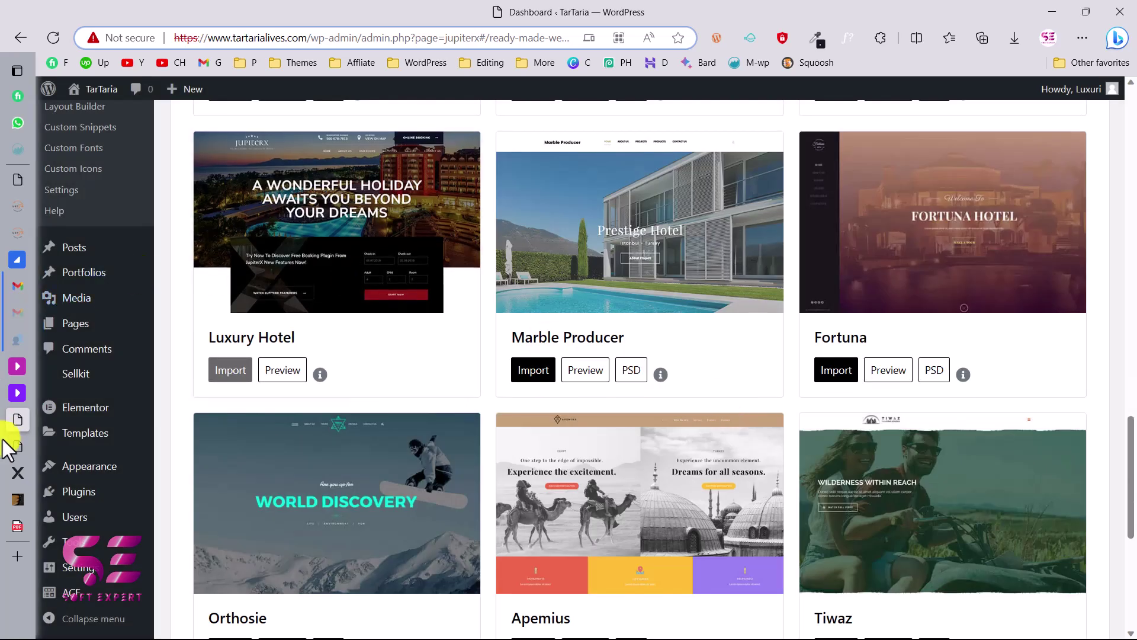
- Switch to the site's front page and scroll through the imported Luxury Hotel homepage
click(18, 447)
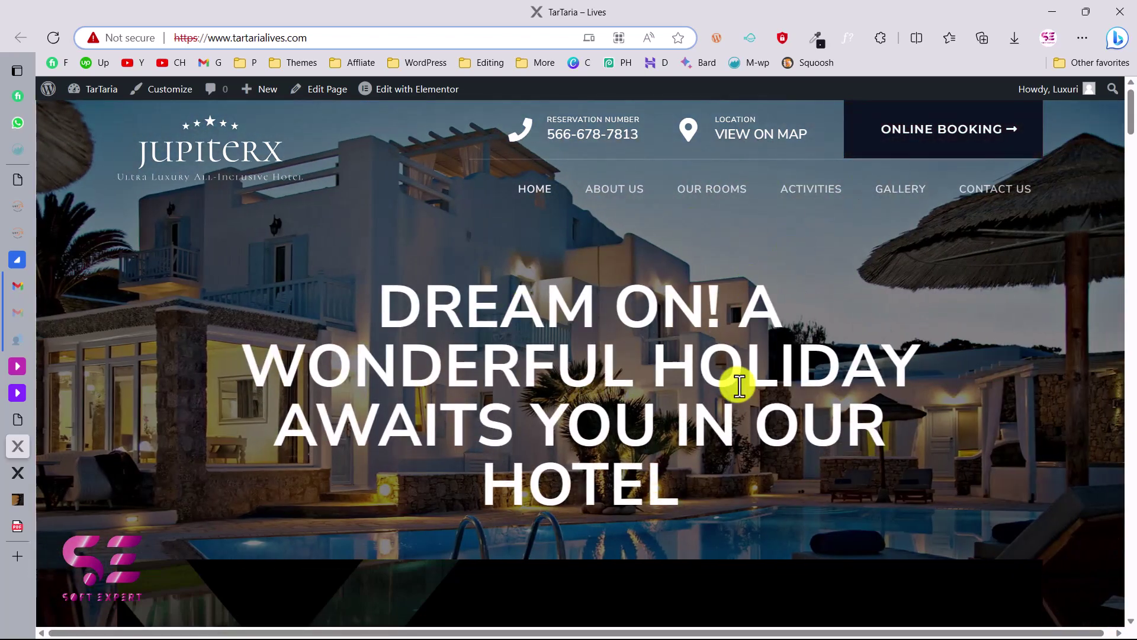
scroll(740, 385, down, 3)
scroll(740, 386, down, 3)
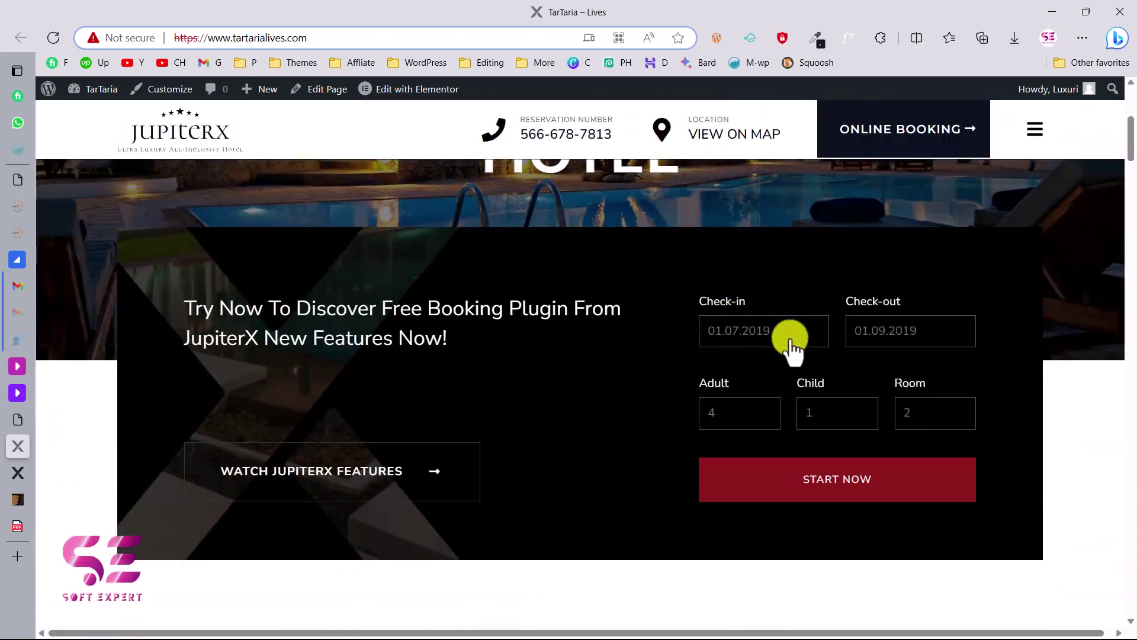
scroll(792, 341, down, 3)
scroll(792, 342, down, 10)
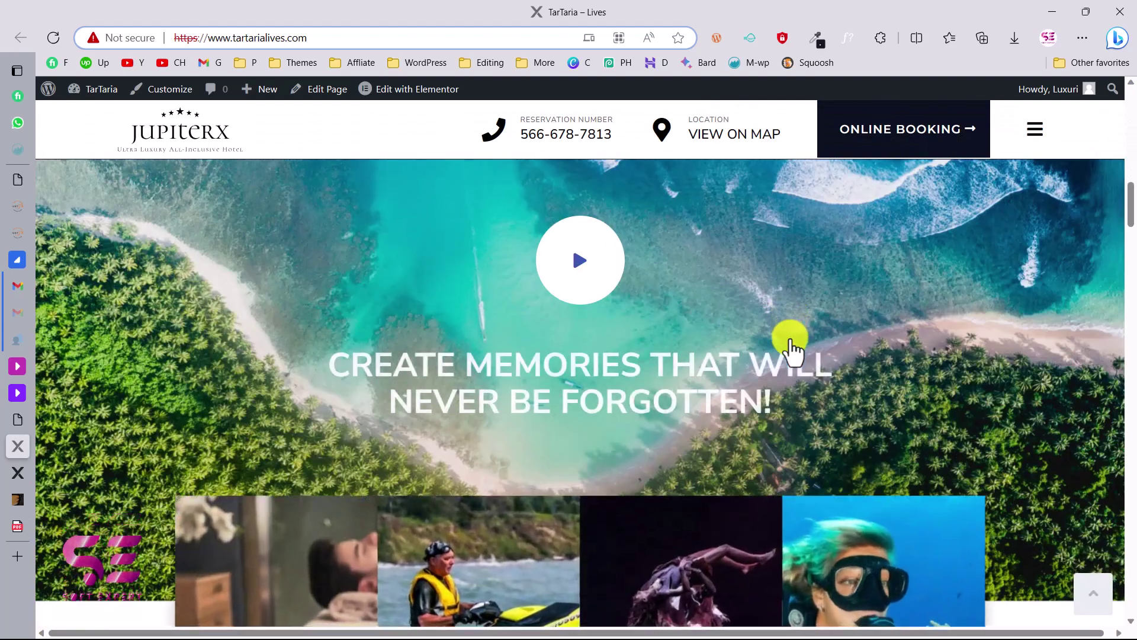
scroll(792, 350, down, 10)
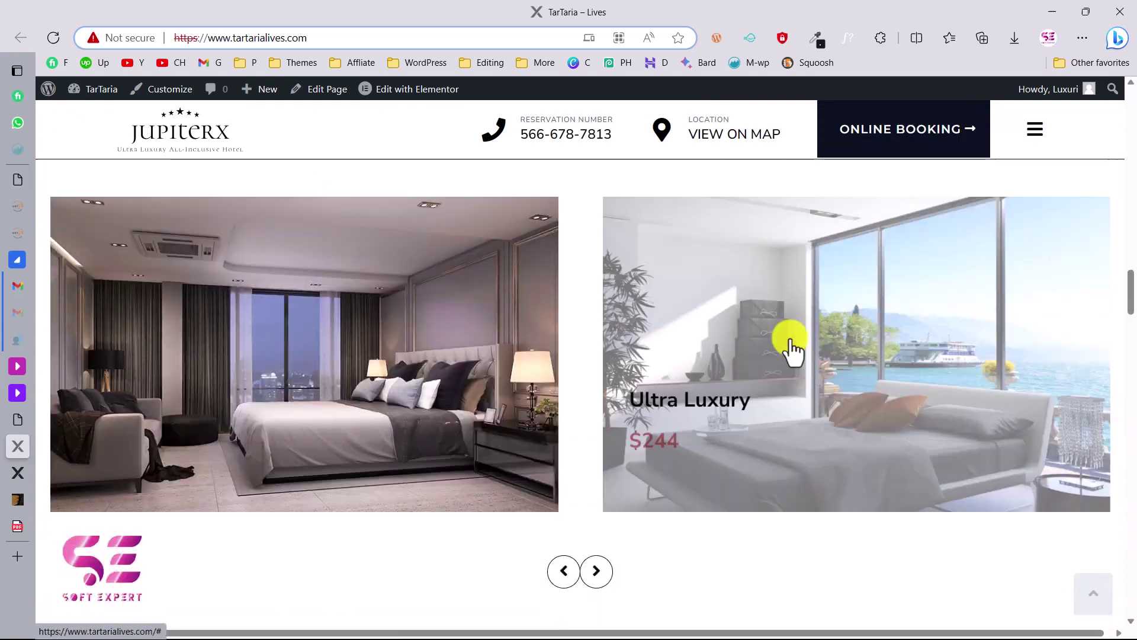
scroll(792, 350, down, 10)
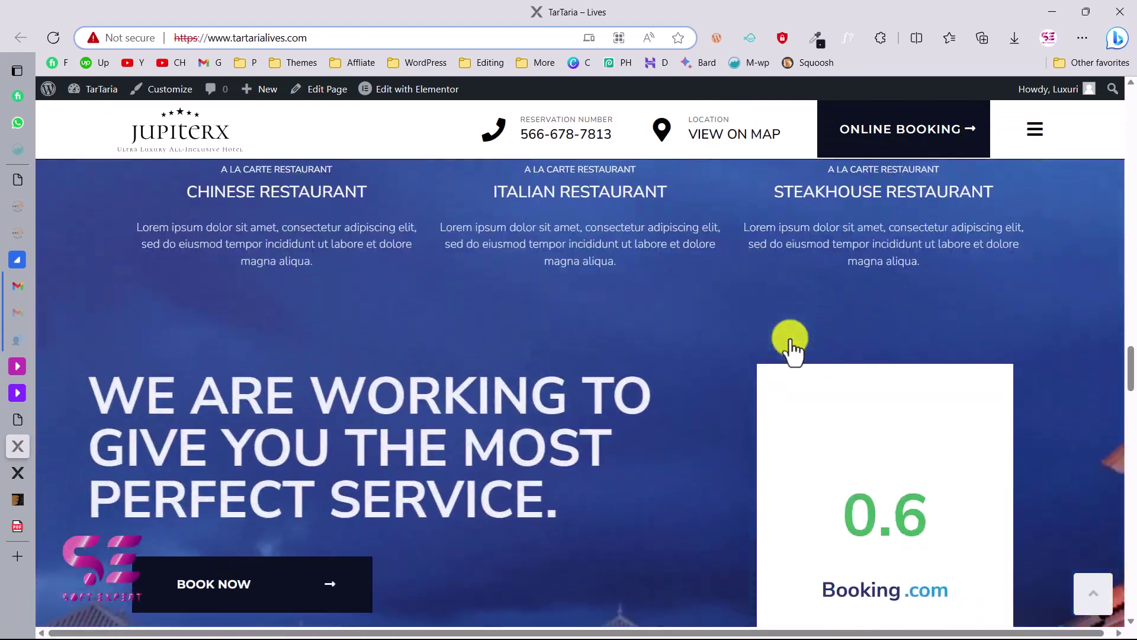
scroll(792, 349, down, 10)
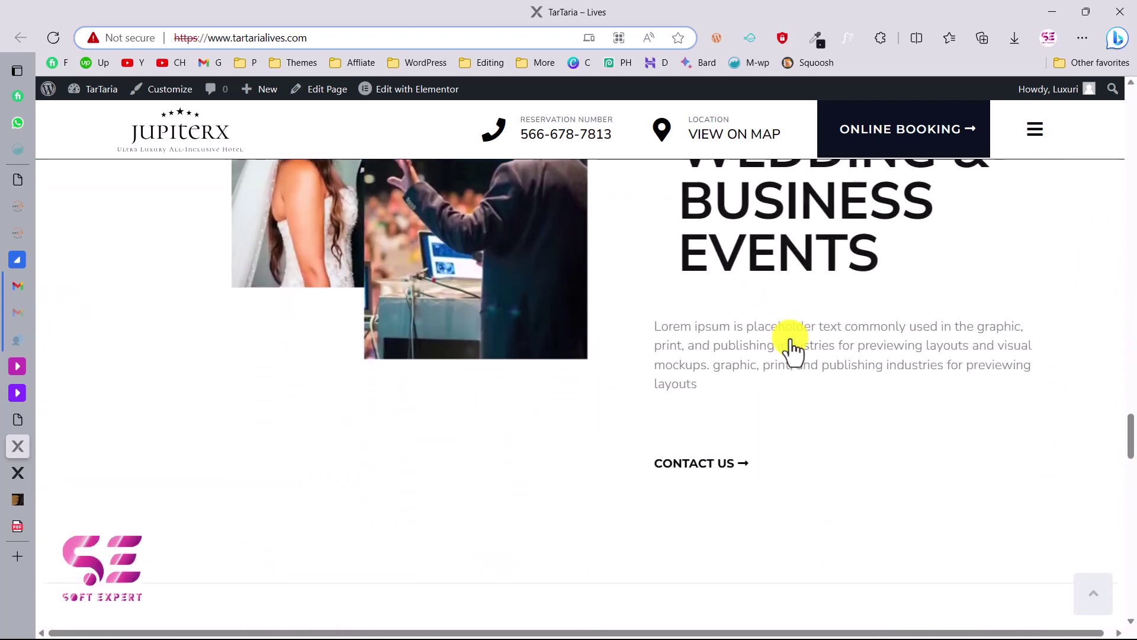
scroll(792, 350, up, 15)
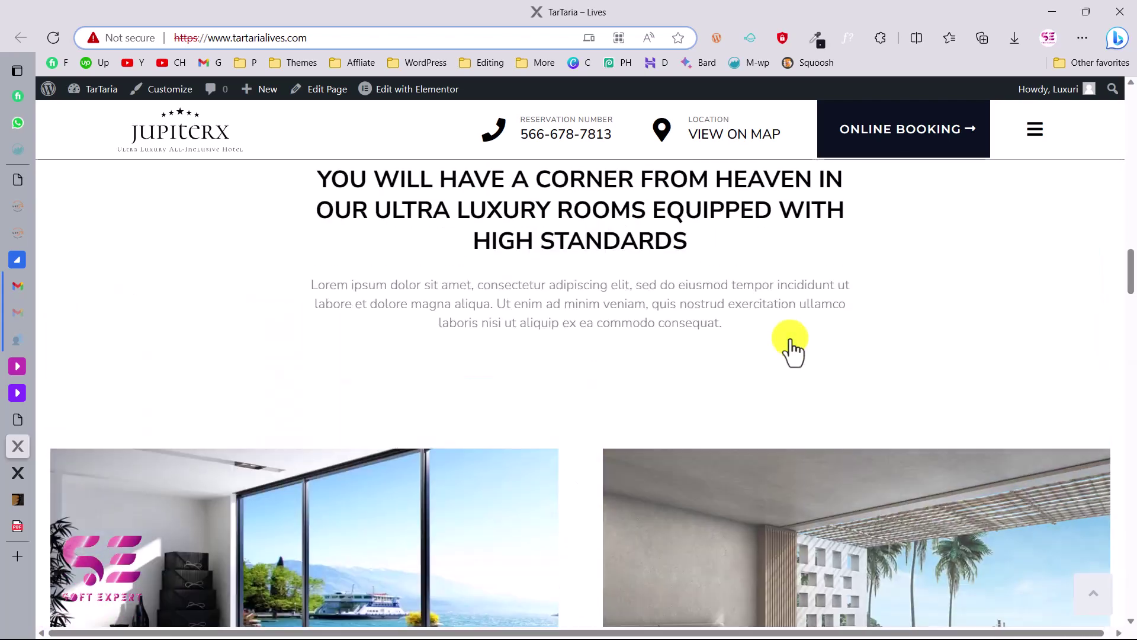
scroll(792, 350, up, 15)
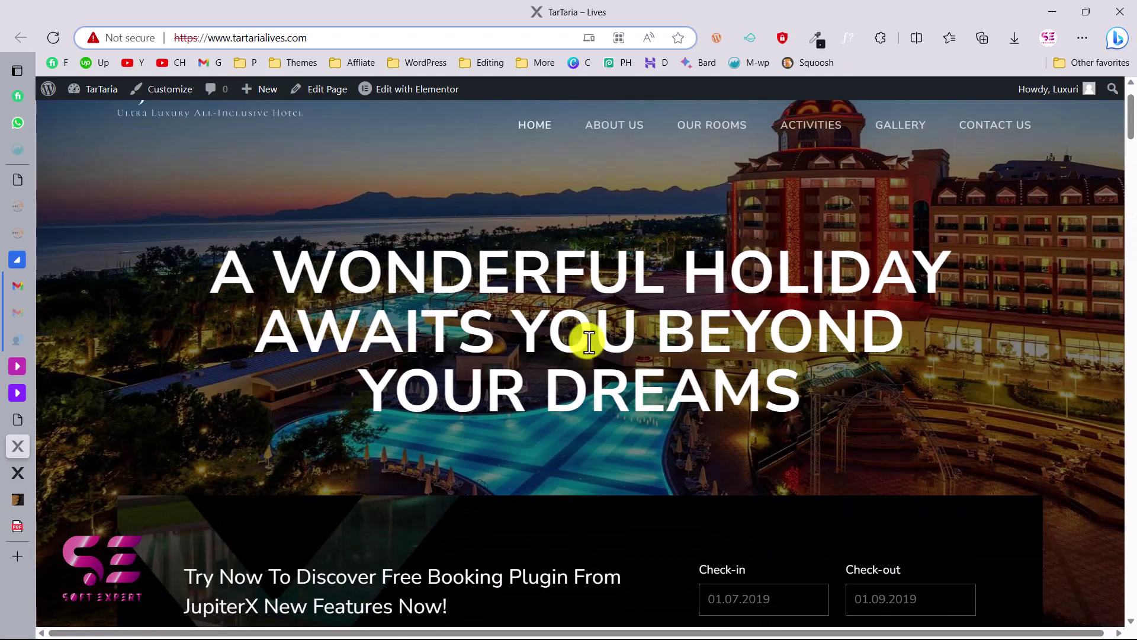
- Bring up the link options for Edit with Elementor in the admin bar
mouse_move(407, 95)
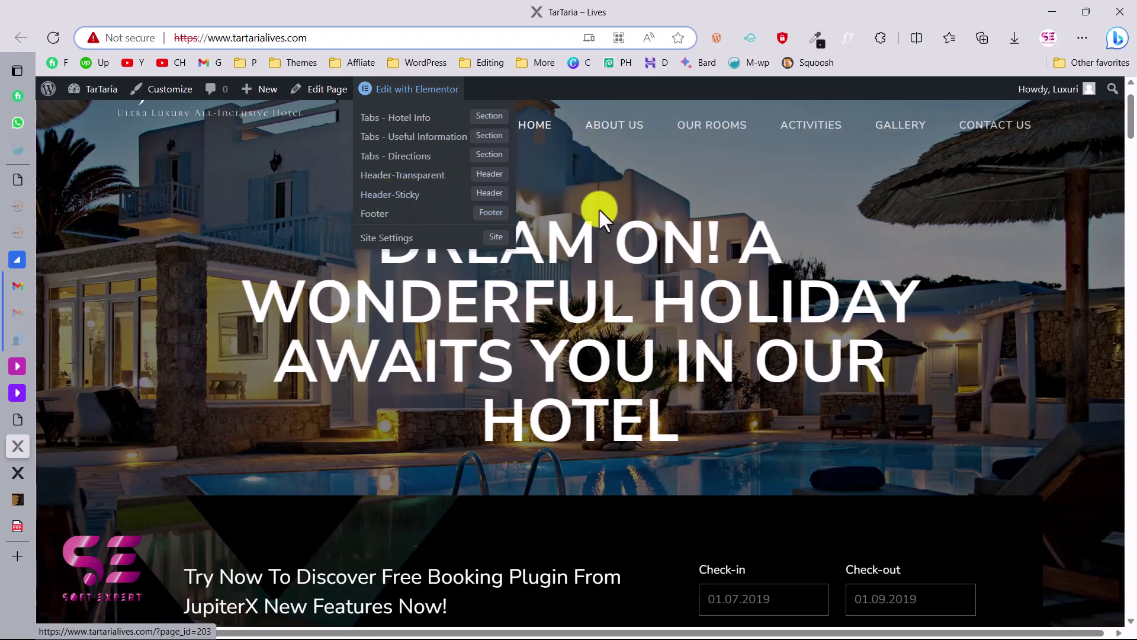
scroll(597, 223, up, 2)
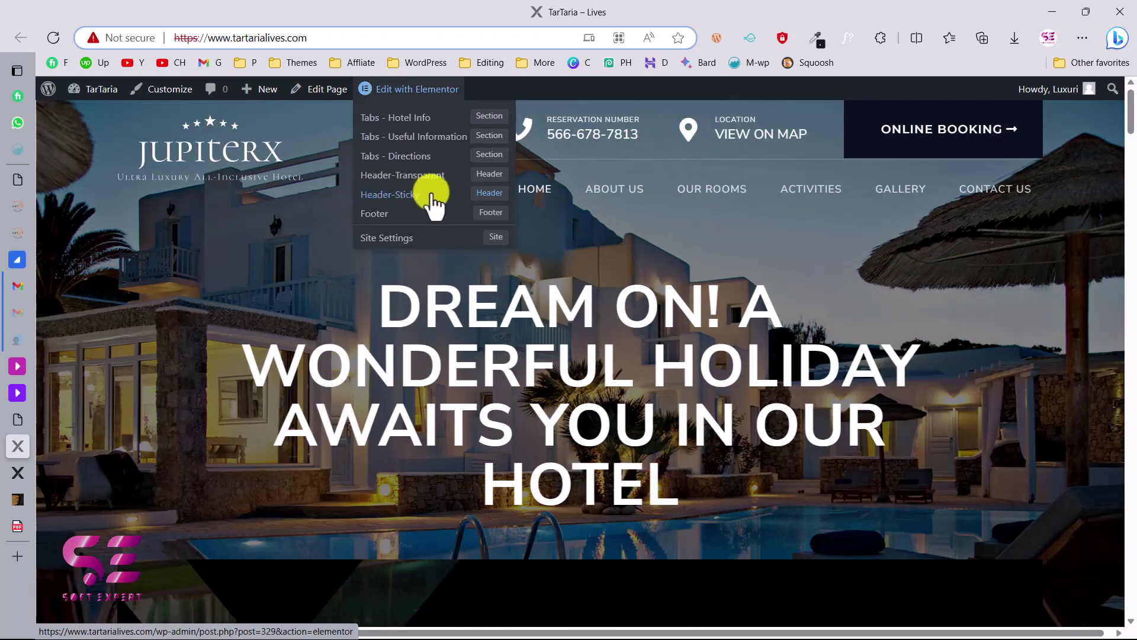
scroll(557, 268, down, 8)
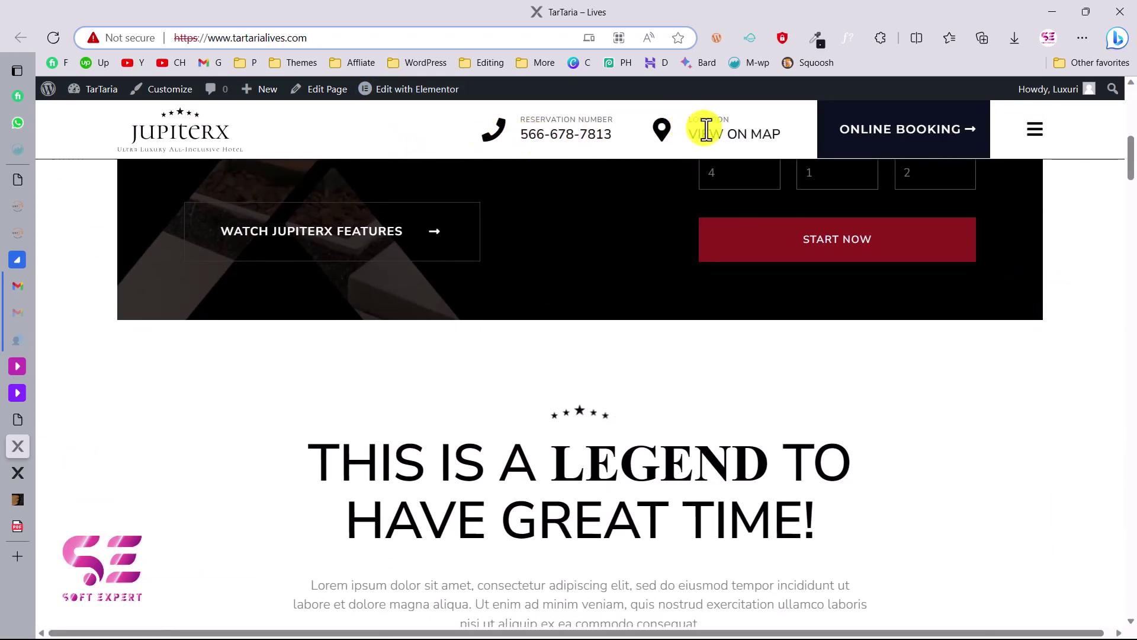
scroll(567, 302, down, 2)
scroll(568, 300, up, 6)
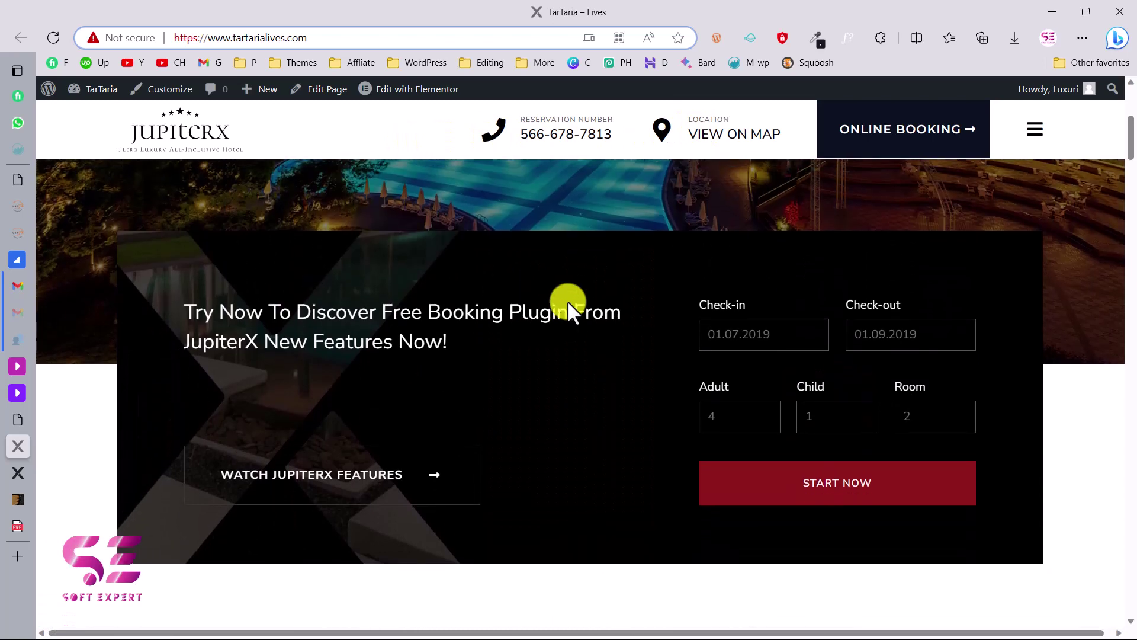
scroll(568, 300, down, 4)
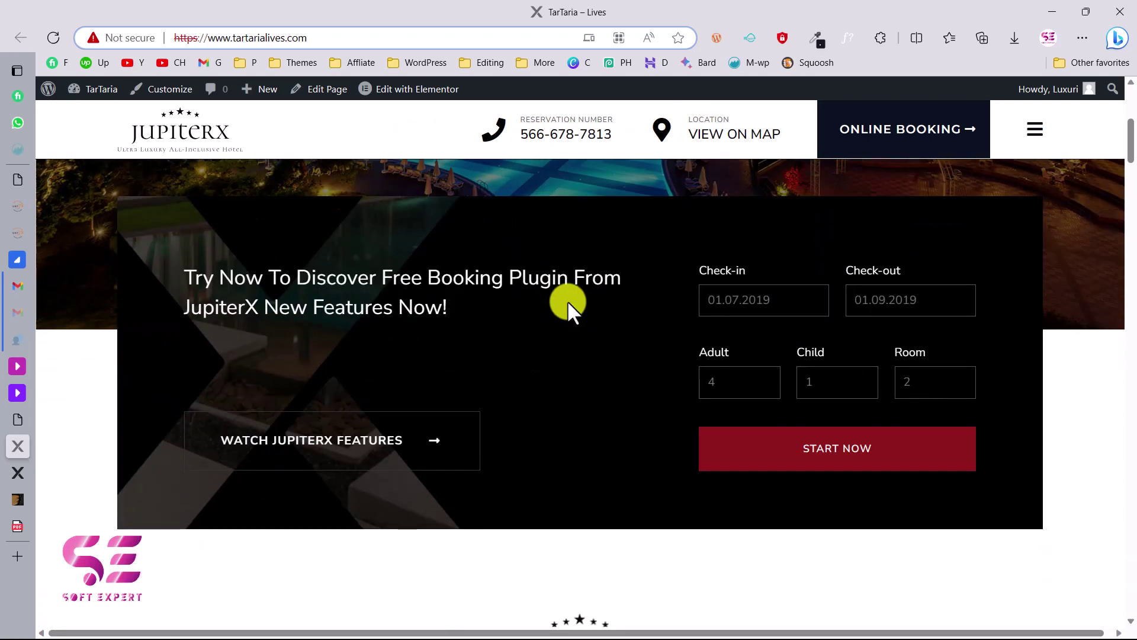
right_click(401, 92)
- Open the Elementor editor in a new tab and dismiss the AI image and Containers announcements
click(427, 99)
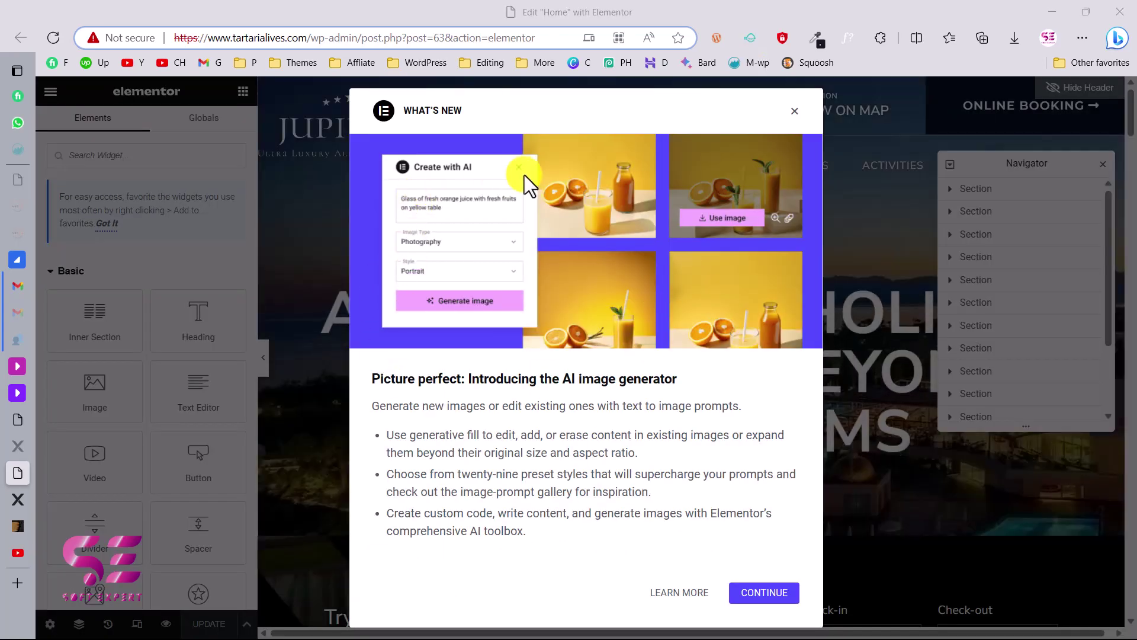
click(796, 112)
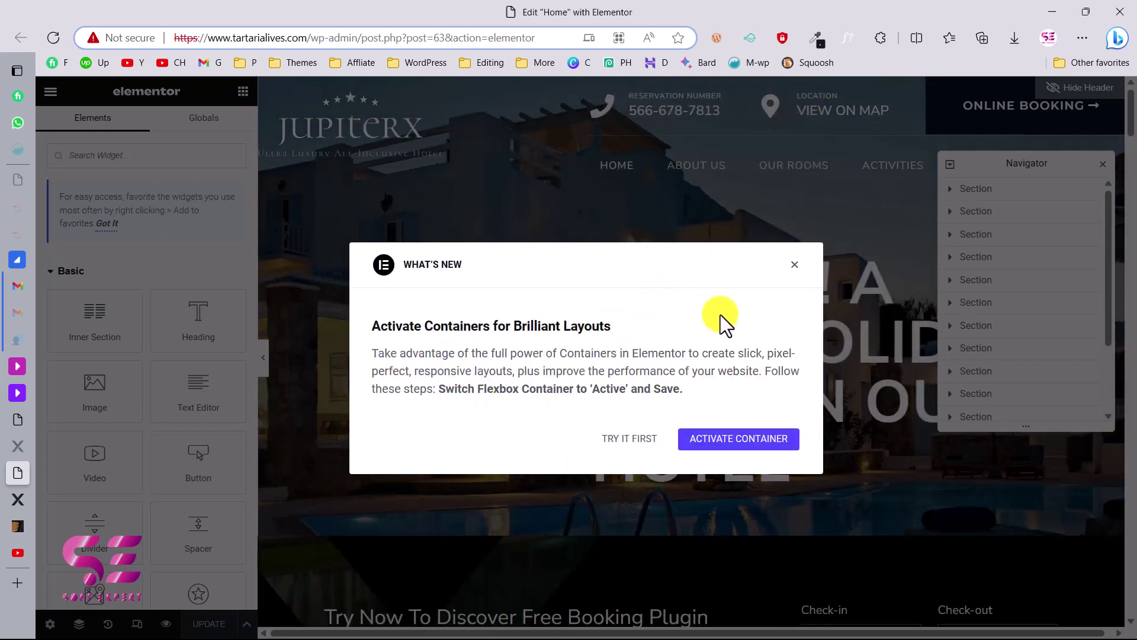
click(795, 264)
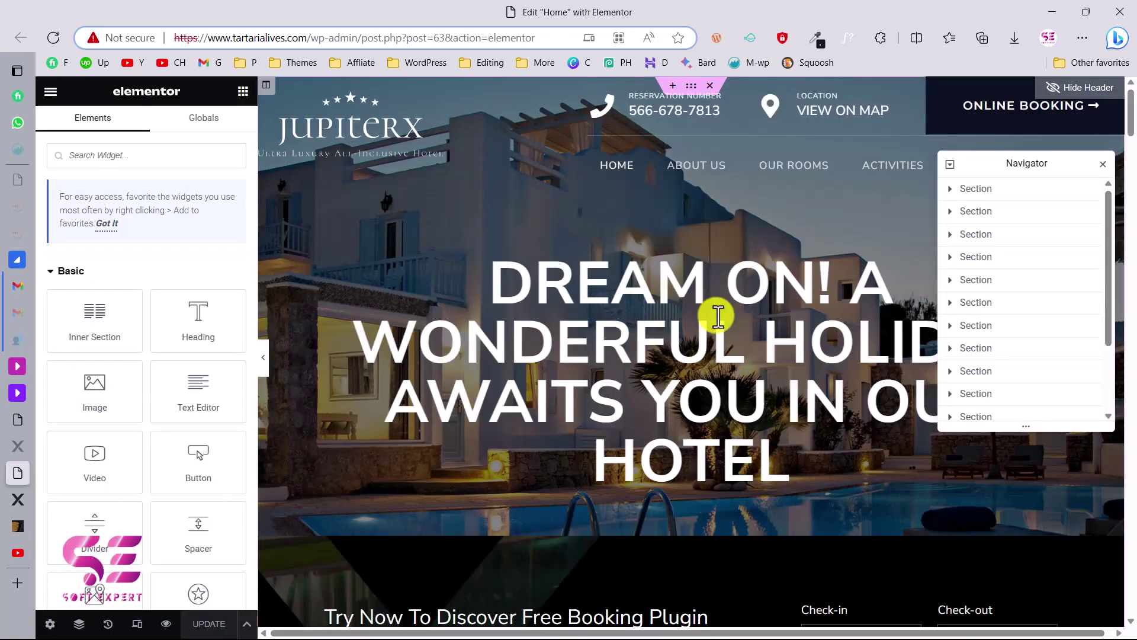
scroll(718, 317, down, 3)
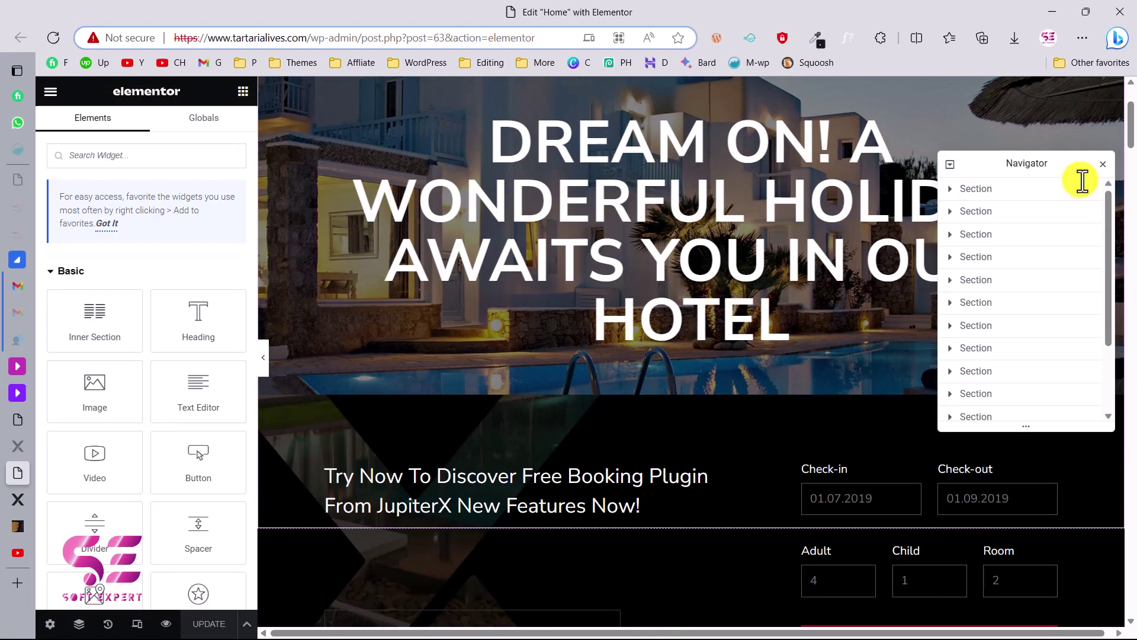
- Close the structure overview and select the booking plugin heading's title text
click(1106, 166)
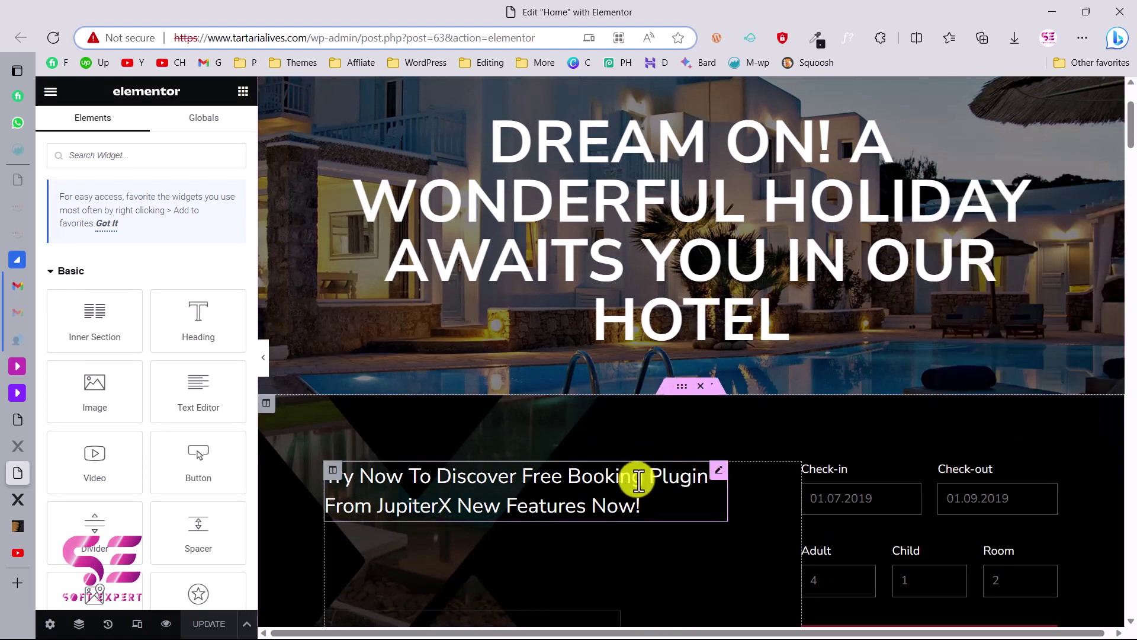
click(639, 481)
drag(191, 303, 59, 295)
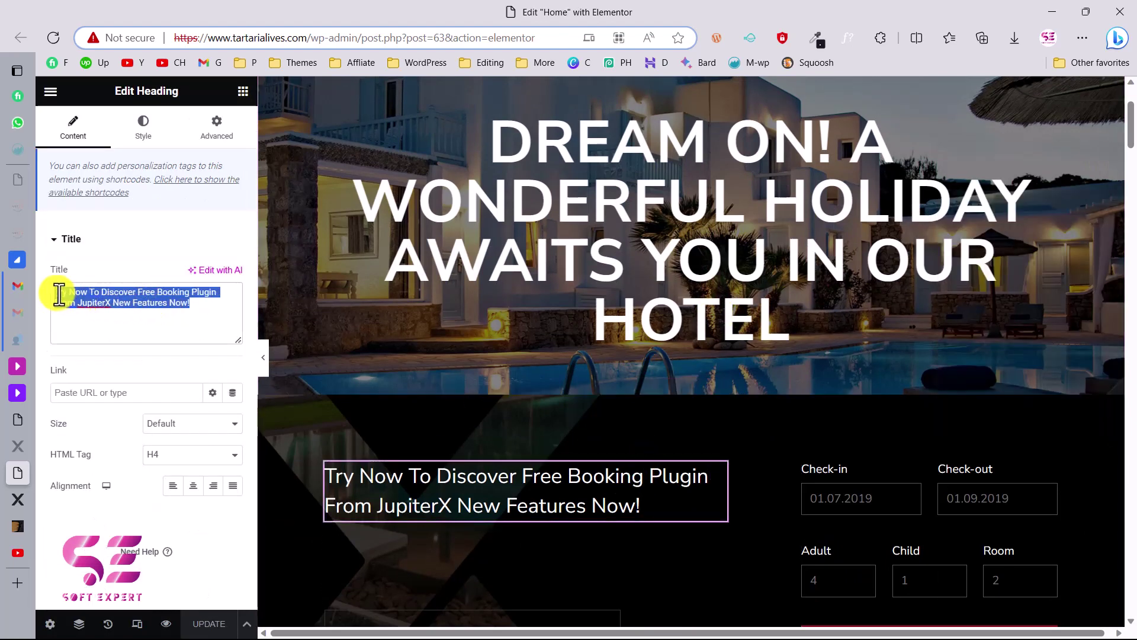
click(60, 295)
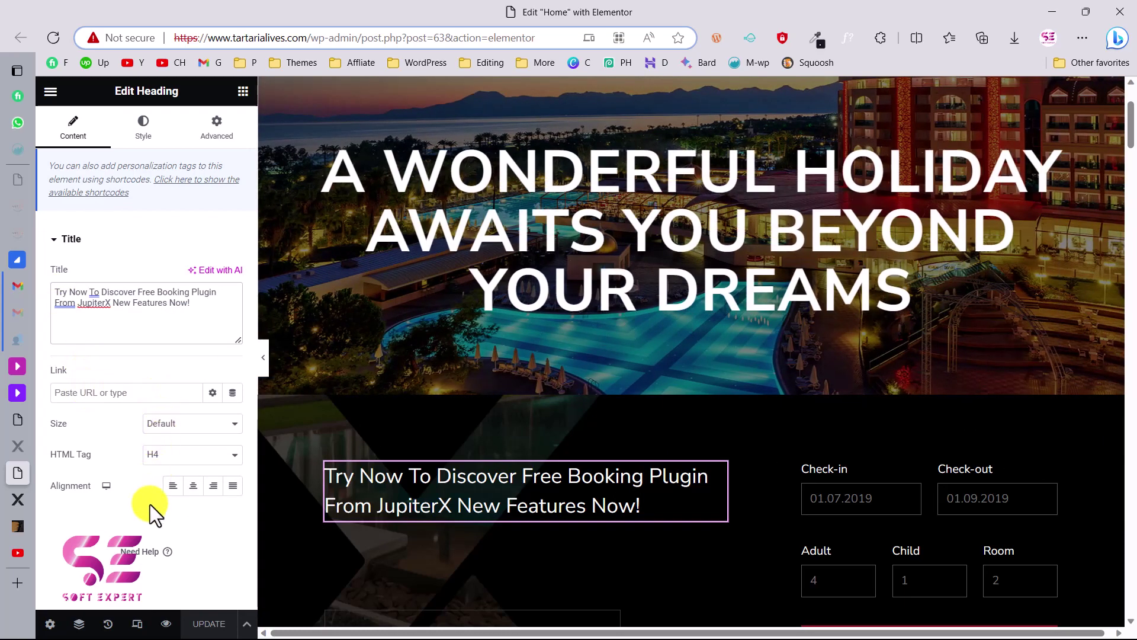
scroll(322, 500, down, 6)
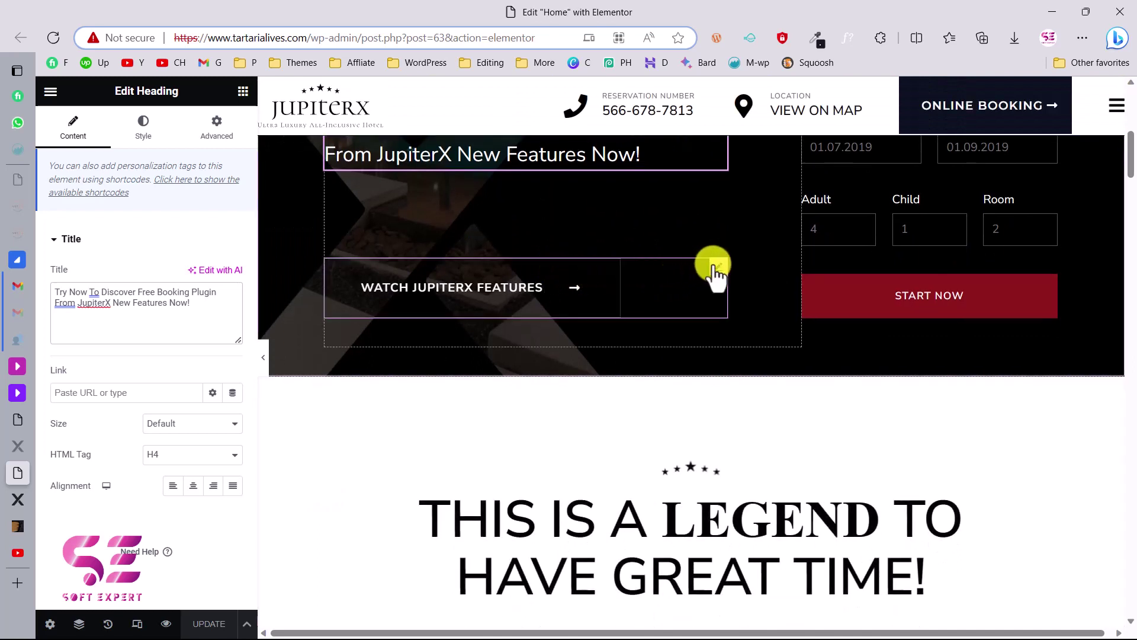
- Change the 'Watch JupiterX Features' button link from the ThemeForest URL to '#'
click(717, 267)
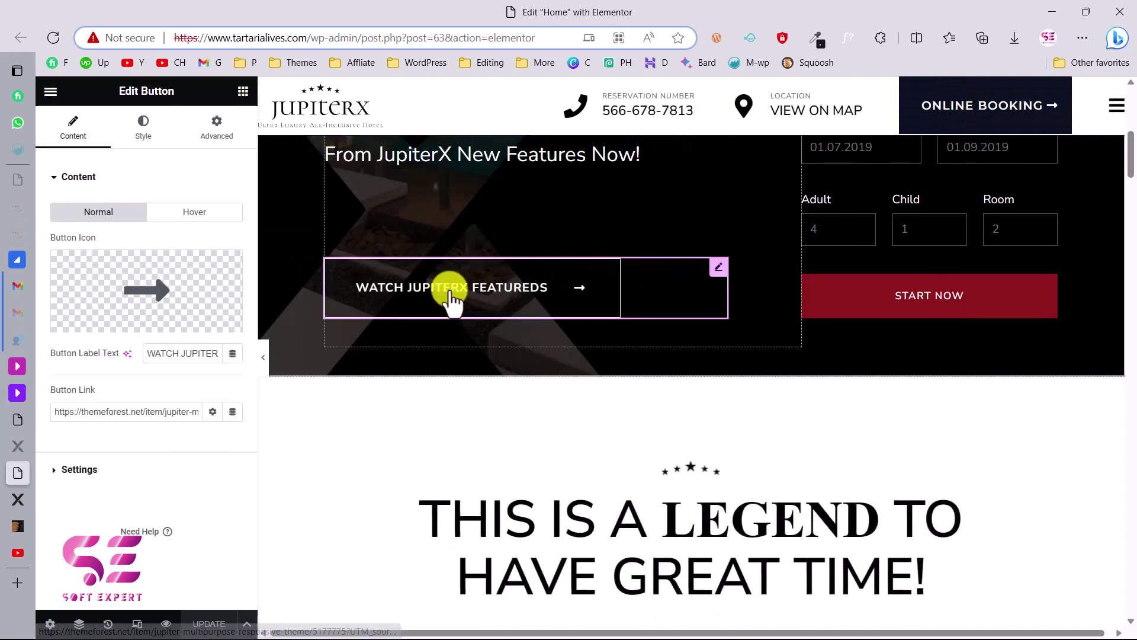
drag(182, 354, 116, 357)
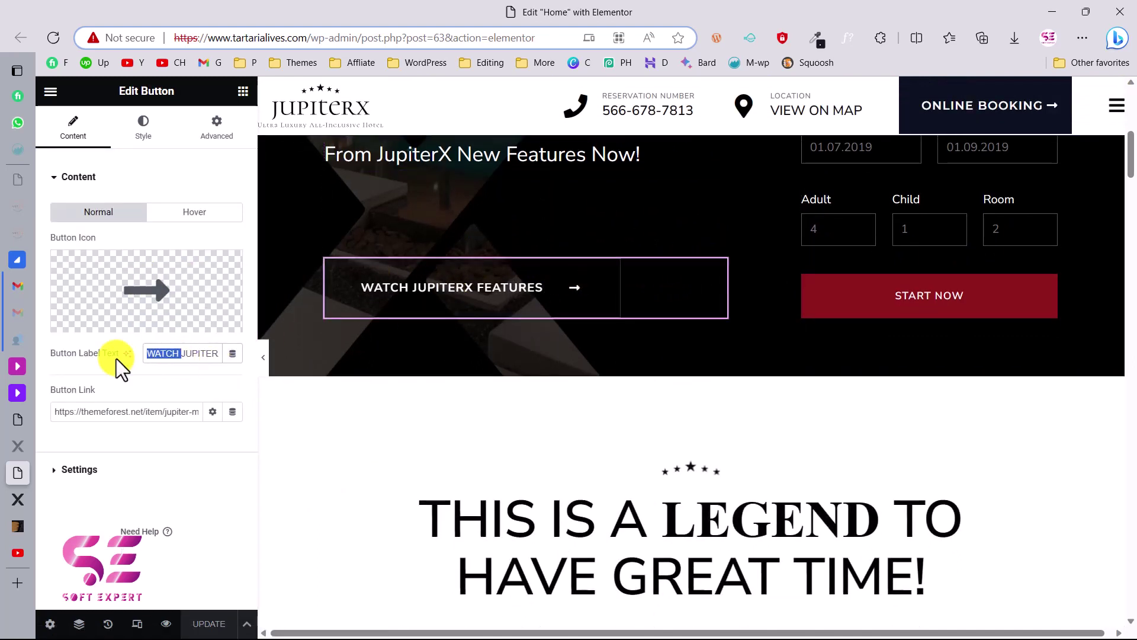
double_click(130, 411)
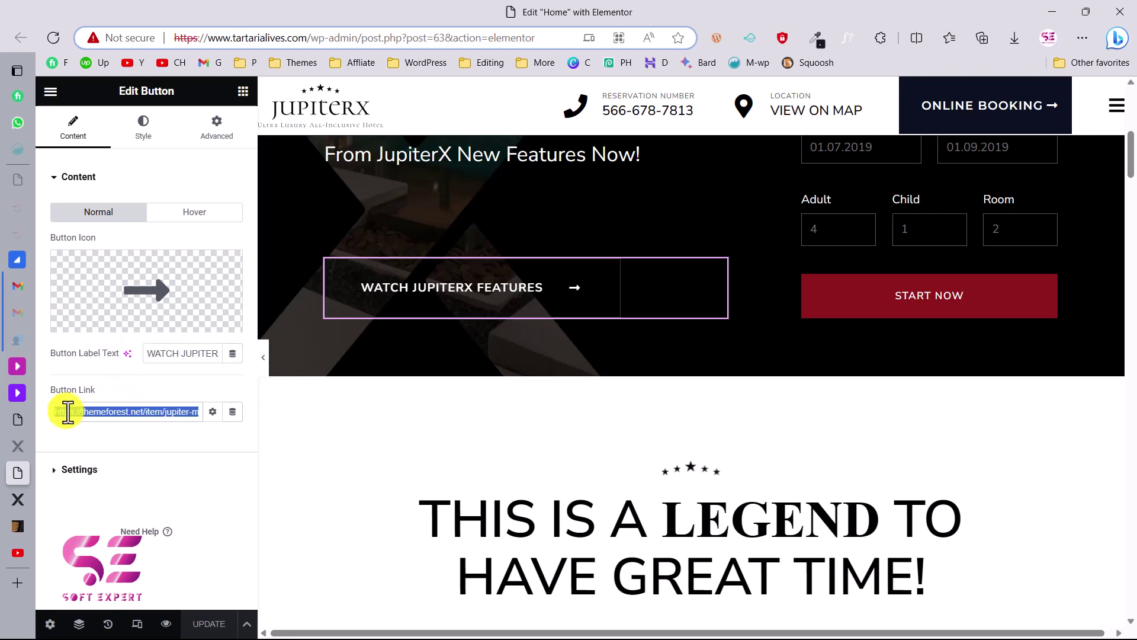
key(BackSpace)
text(#)
scroll(513, 404, down, 10)
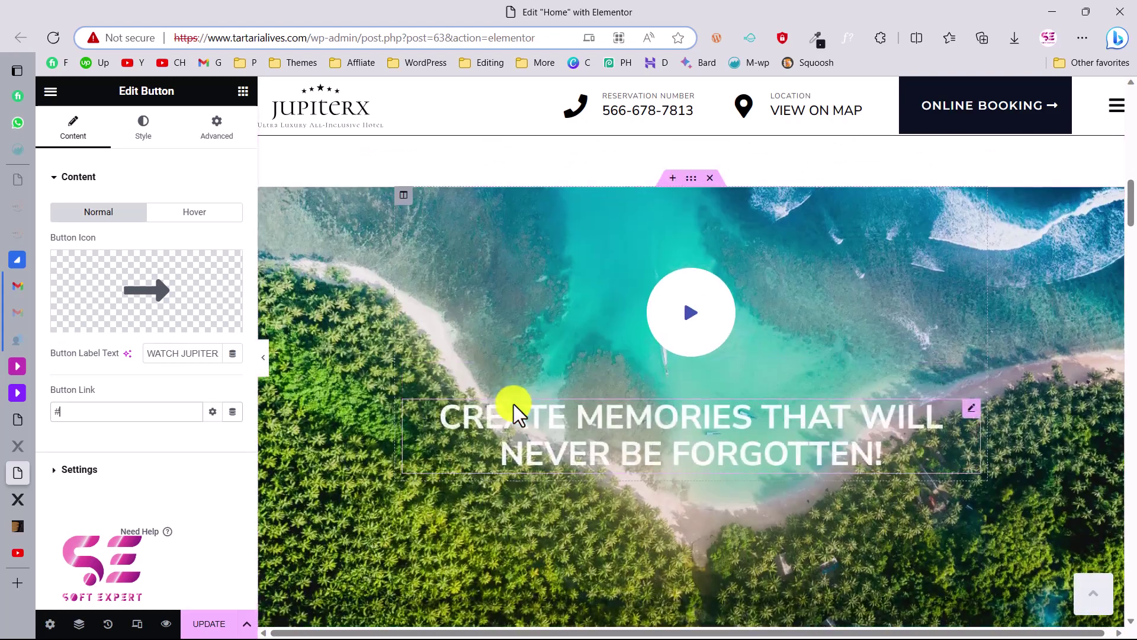
scroll(514, 404, down, 20)
scroll(514, 404, down, 3)
scroll(514, 404, up, 4)
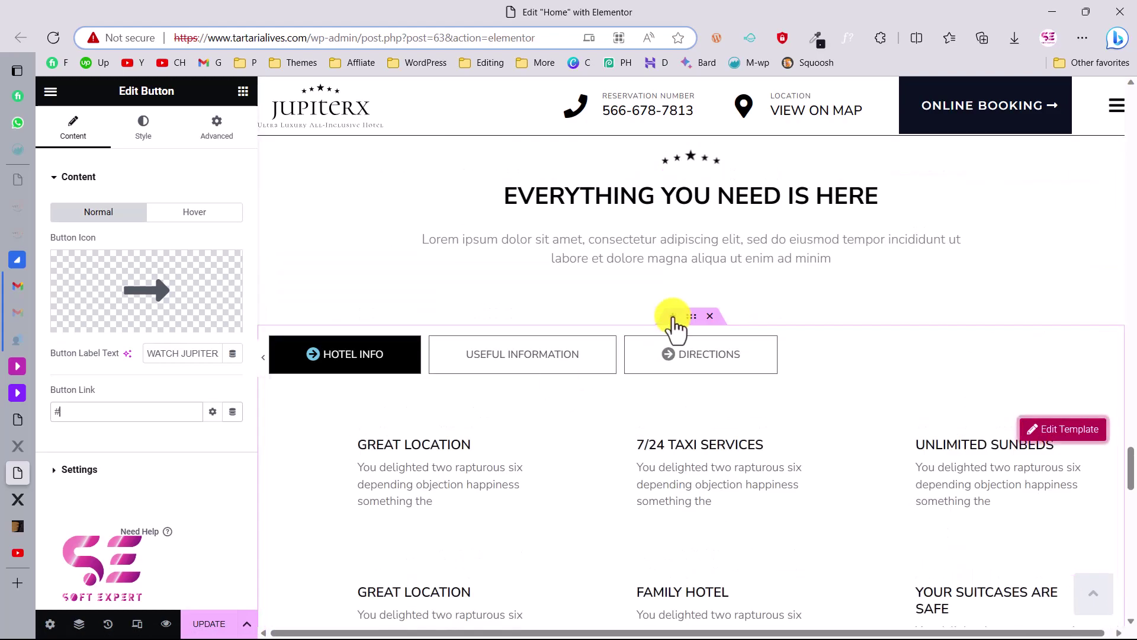
- Add a section above the Hotel Info tabs with an Image widget showing qvbHSWdr.jpeg from the Media Library
click(673, 317)
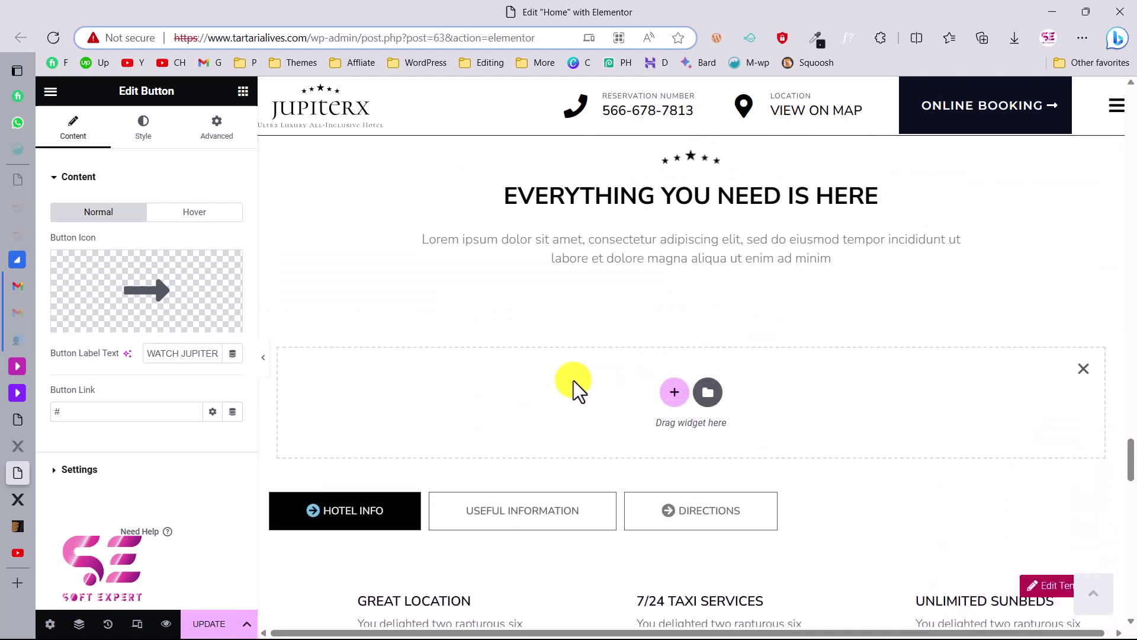
click(239, 91)
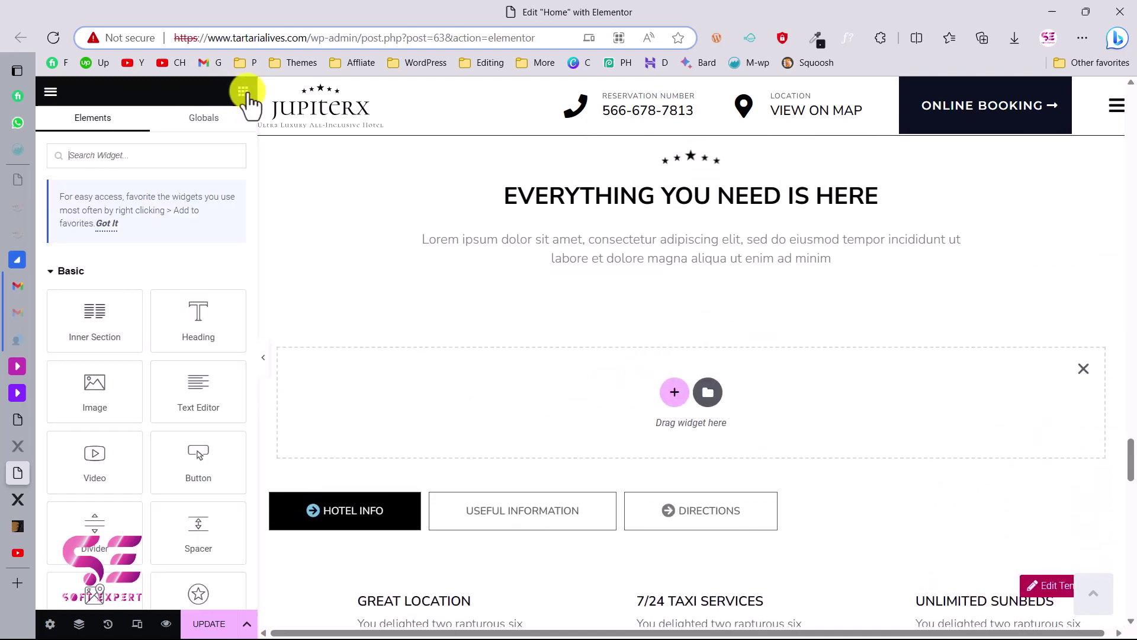
drag(112, 420, 329, 314)
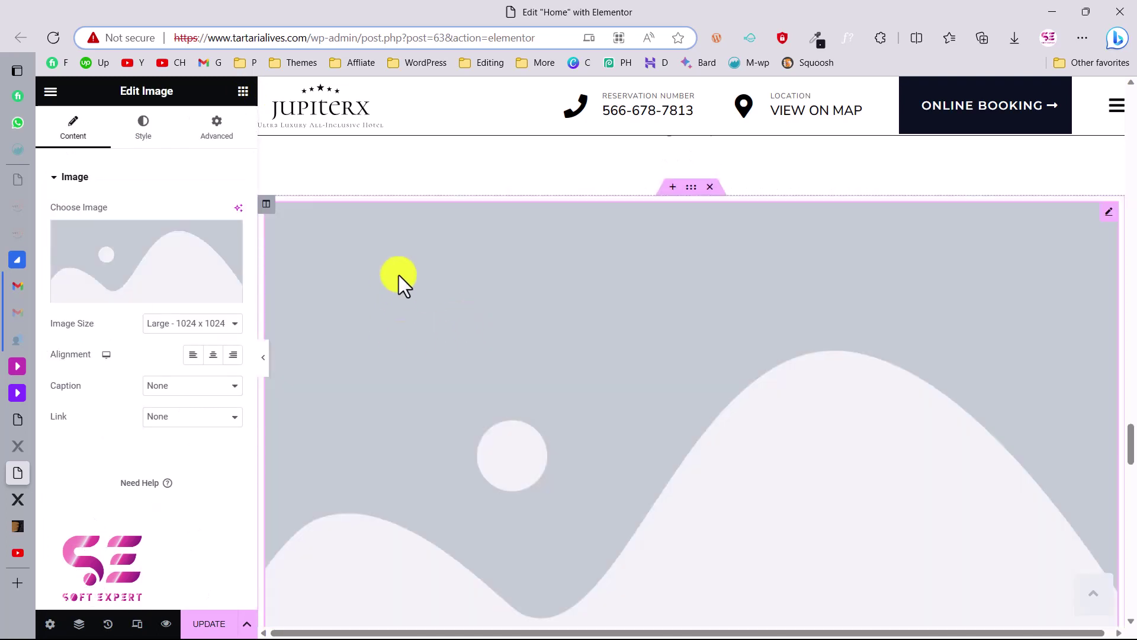
click(170, 272)
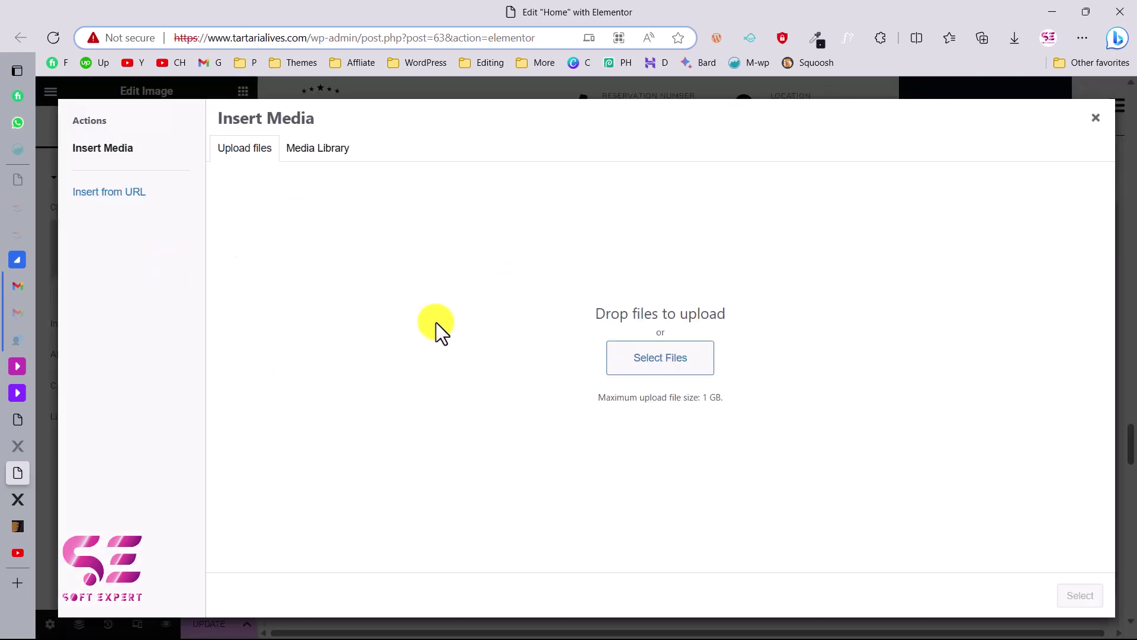
click(321, 169)
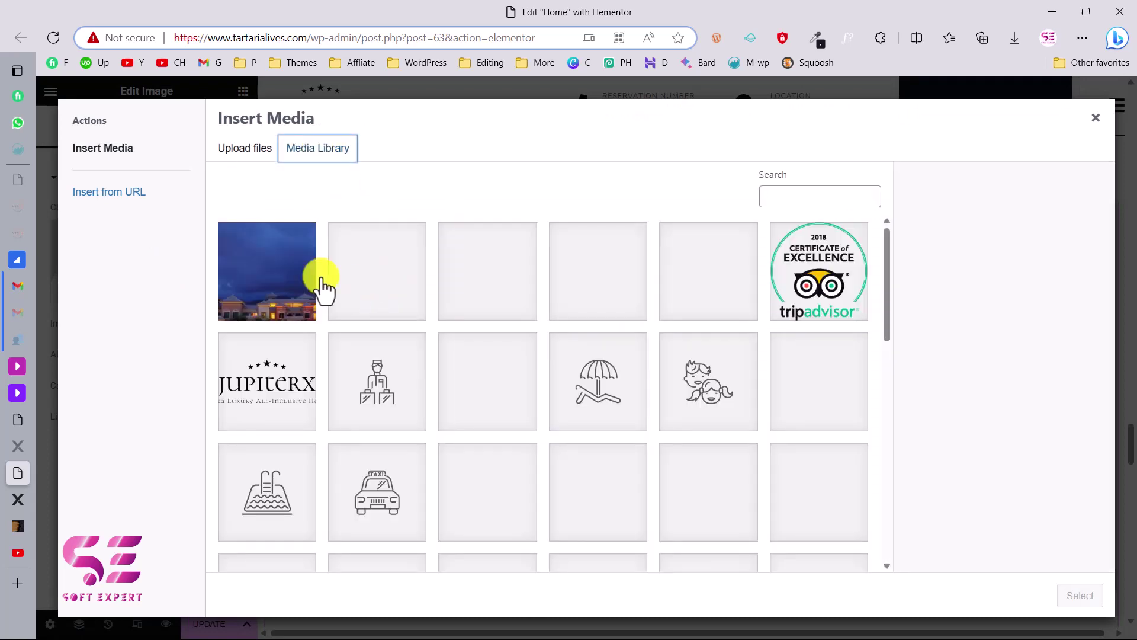
click(377, 271)
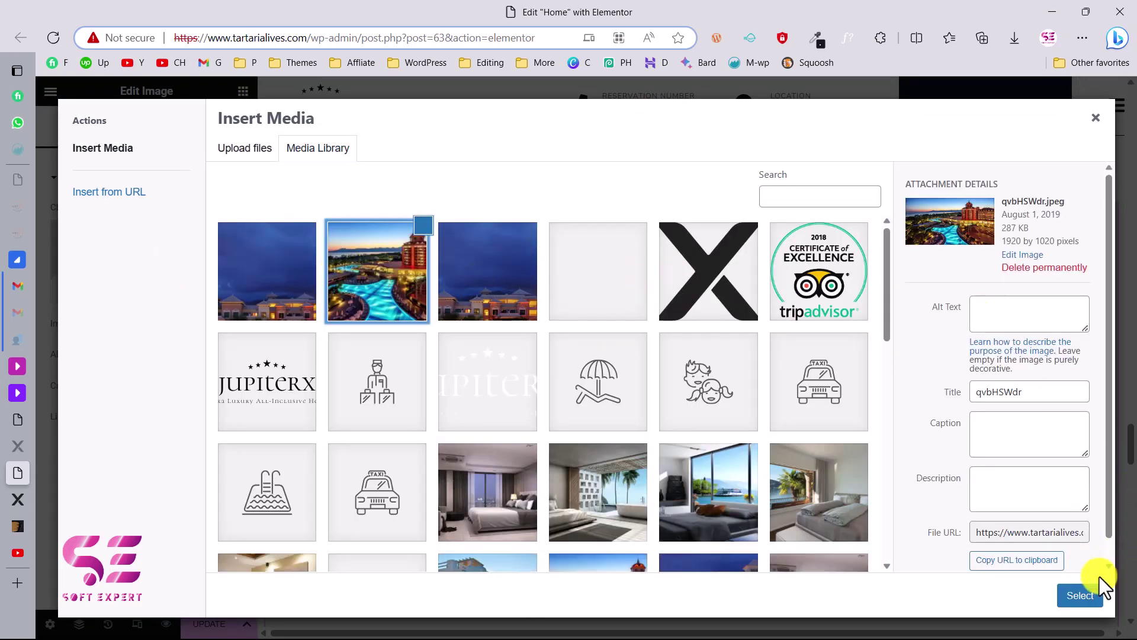
click(1079, 596)
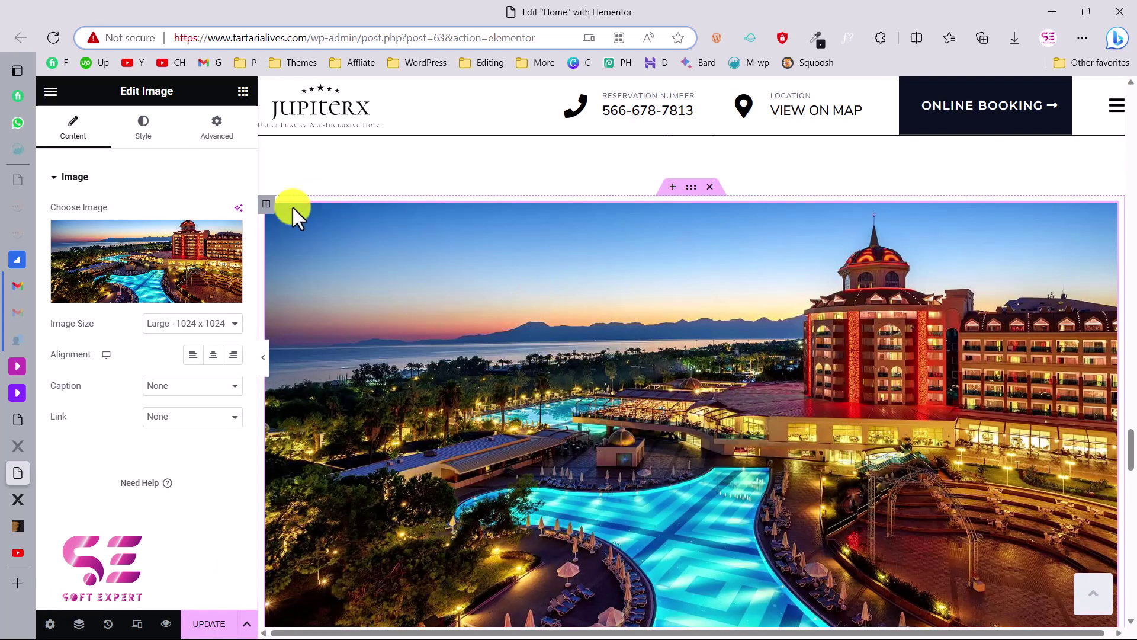
- Add a column with Heading and Text Editor widgets beside the pool photo, then delete the section
right_click(268, 205)
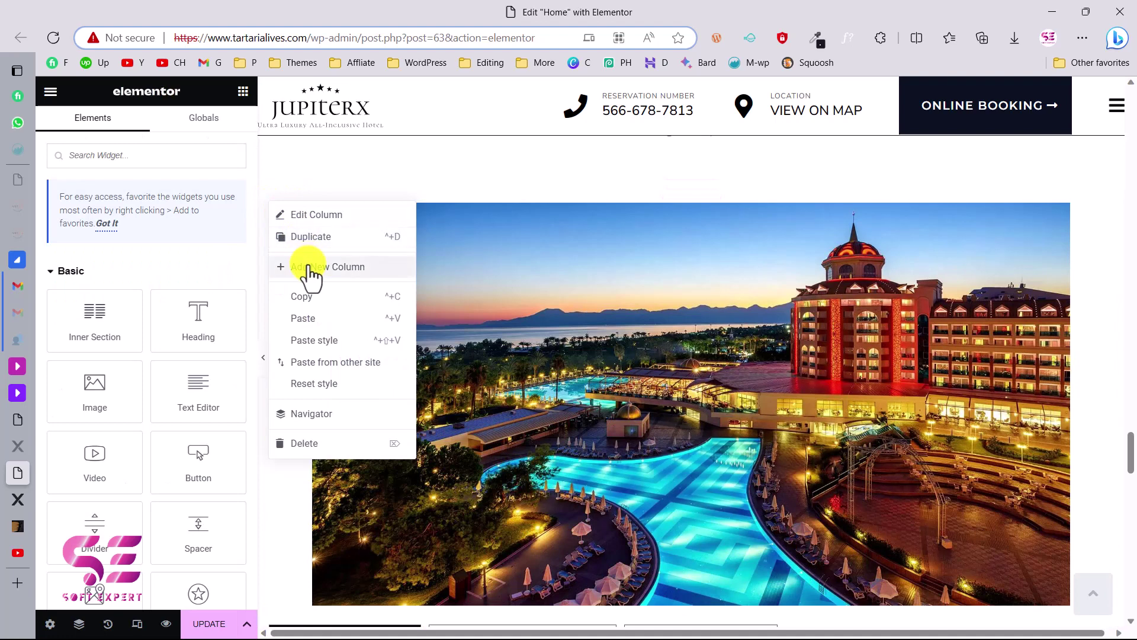
click(308, 267)
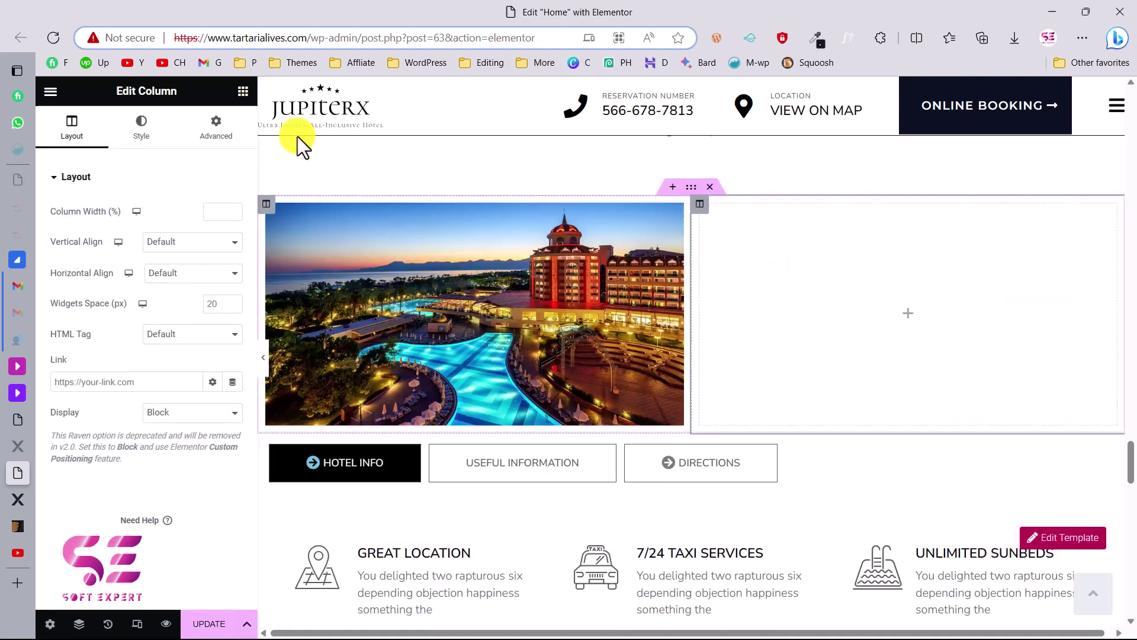
click(242, 92)
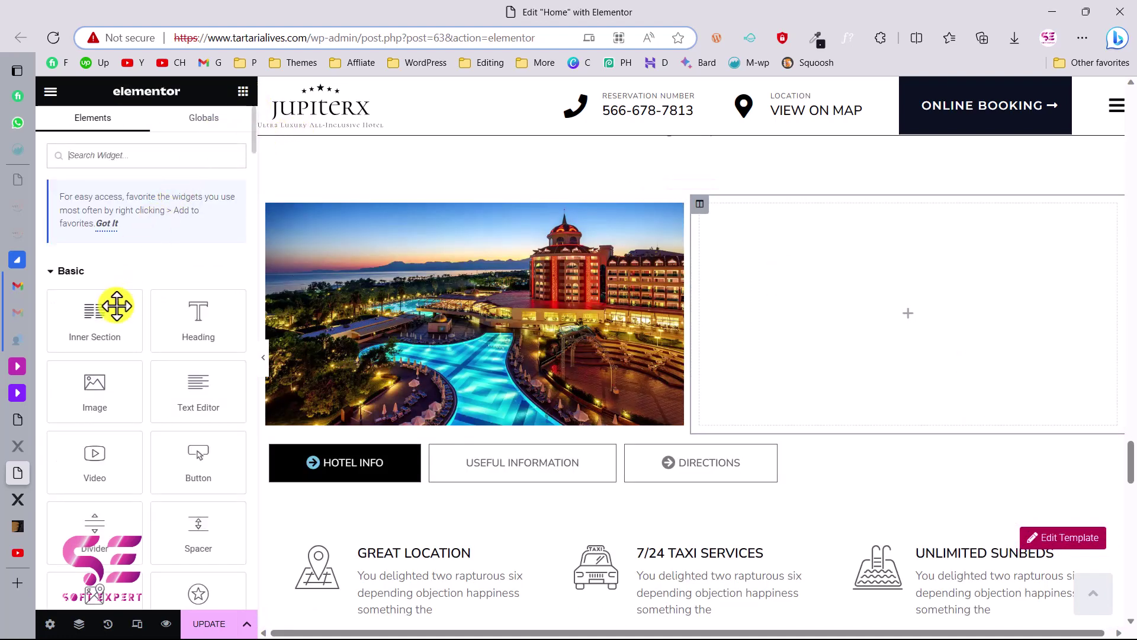
drag(198, 315, 737, 259)
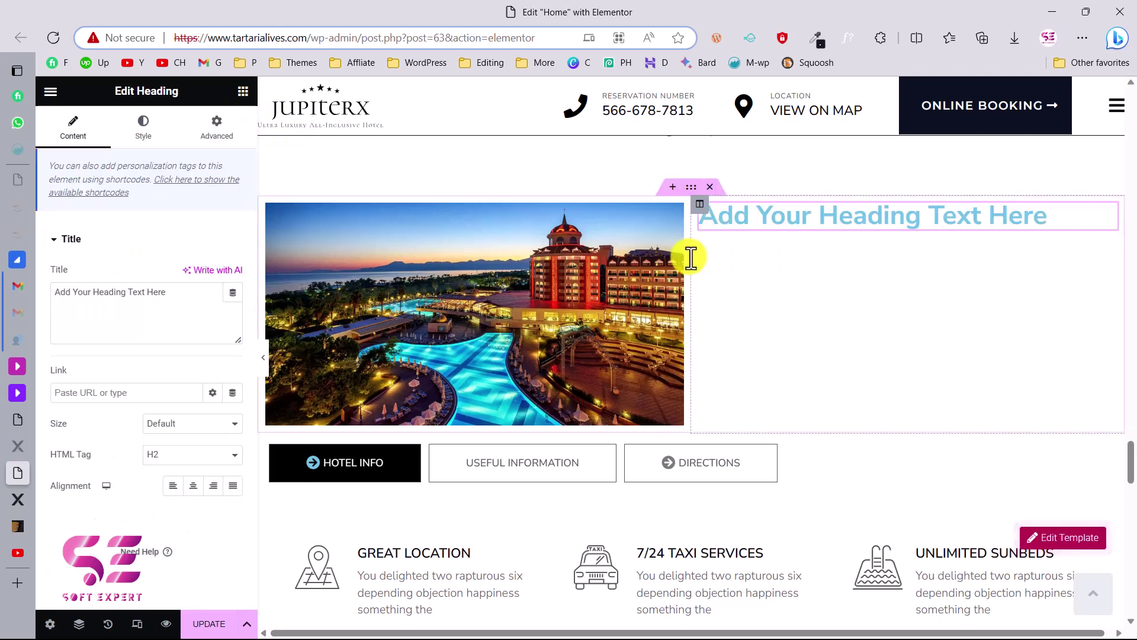
click(244, 92)
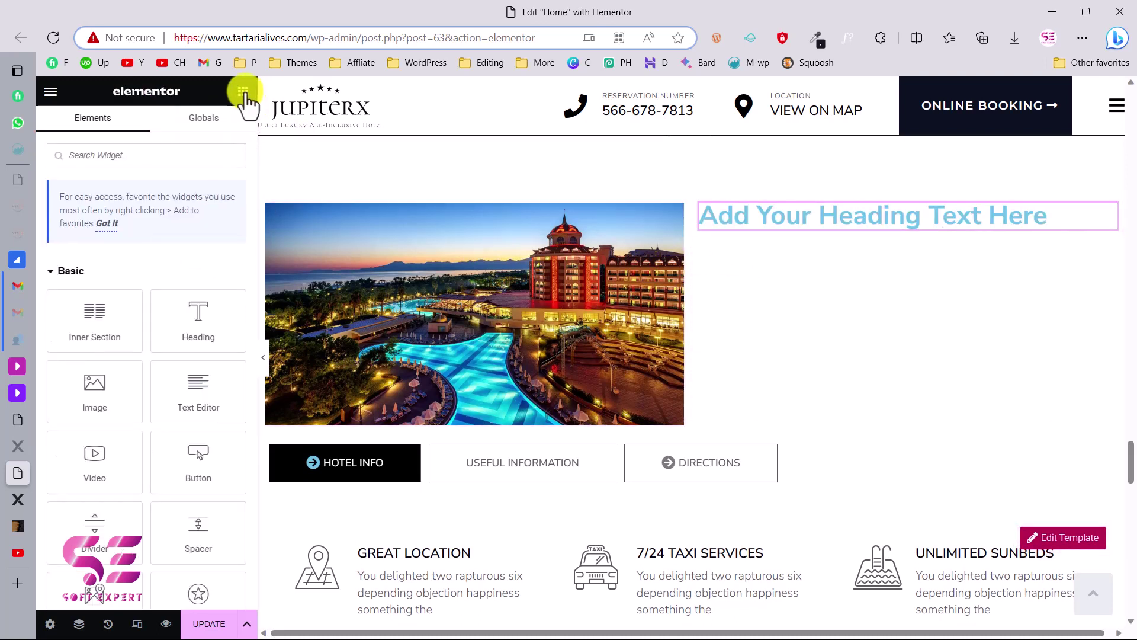
drag(175, 393, 751, 234)
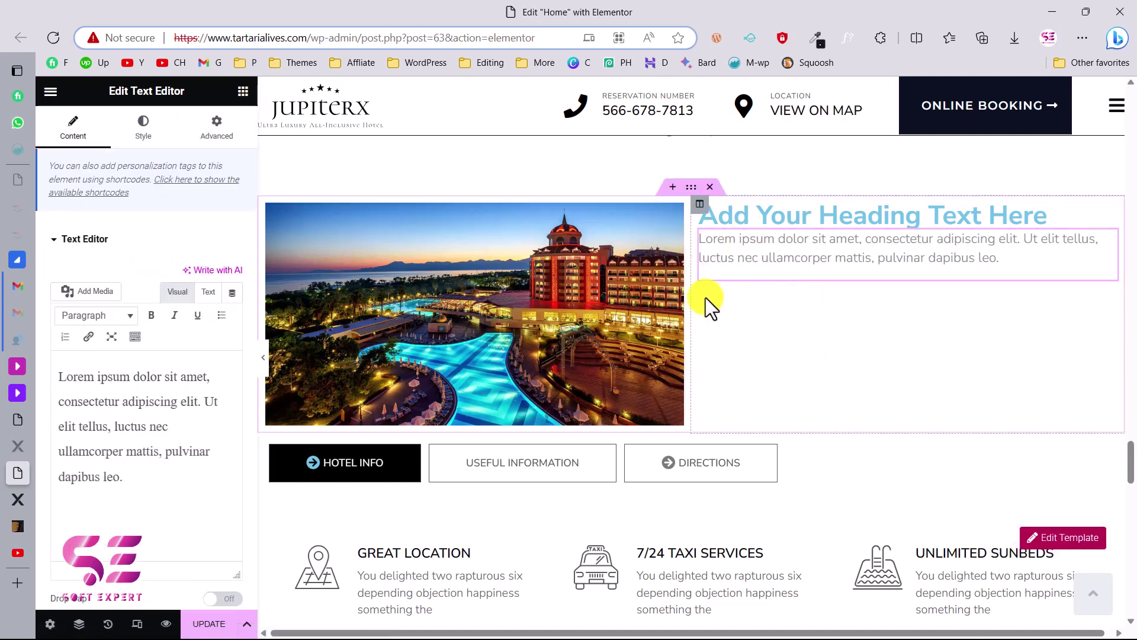
click(711, 187)
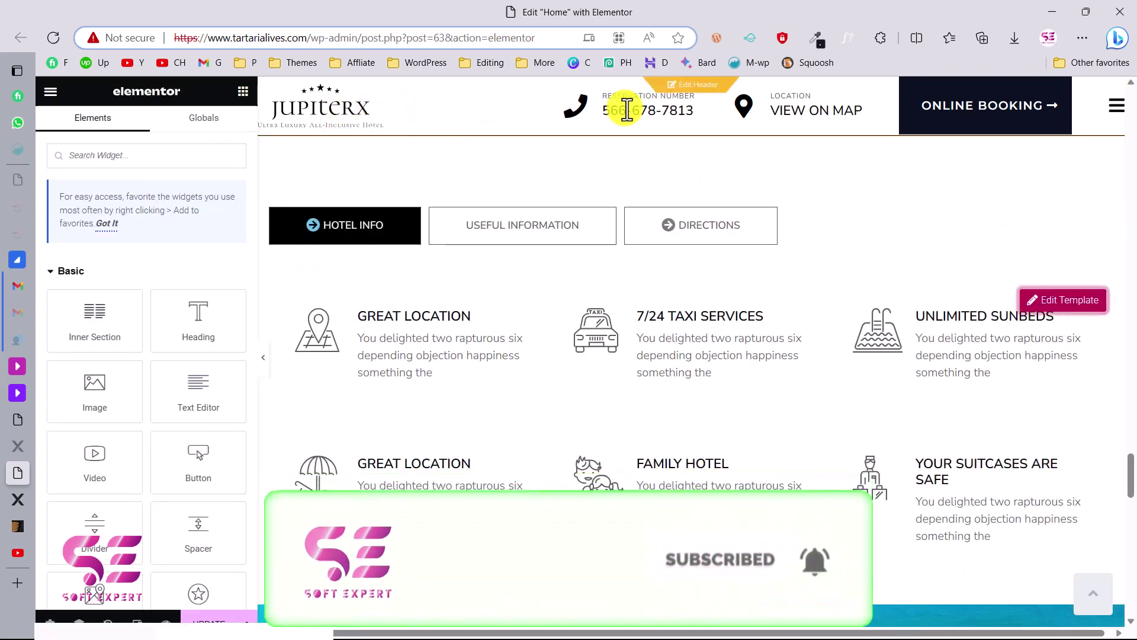
- Discard the page changes, then select the header logo and the Reservation Number icon box's title and phone text
click(699, 84)
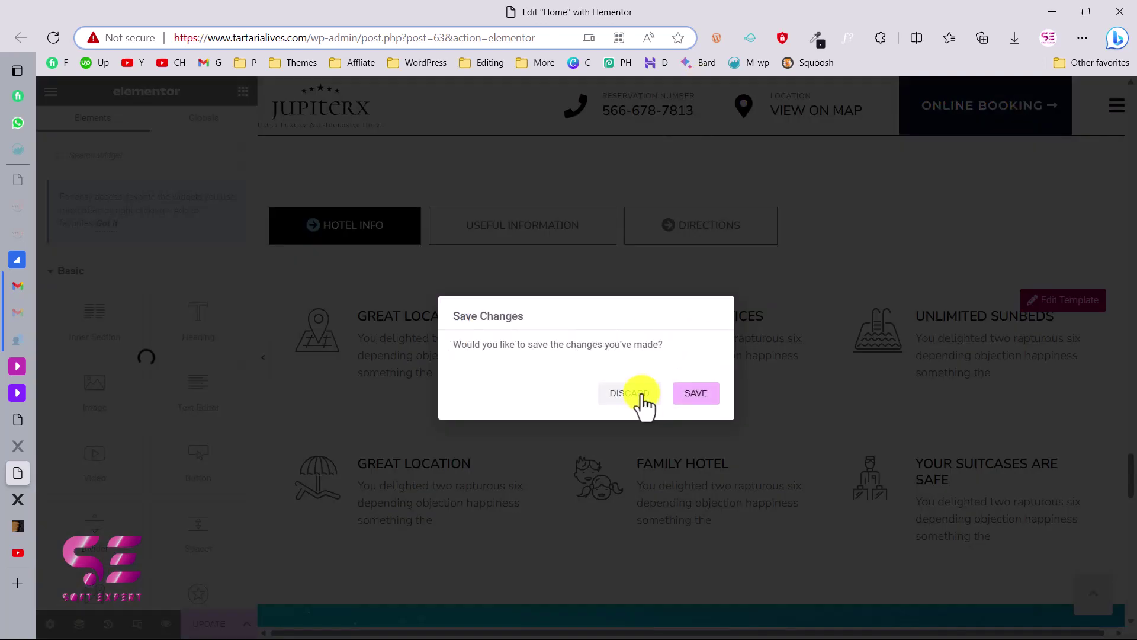
click(190, 622)
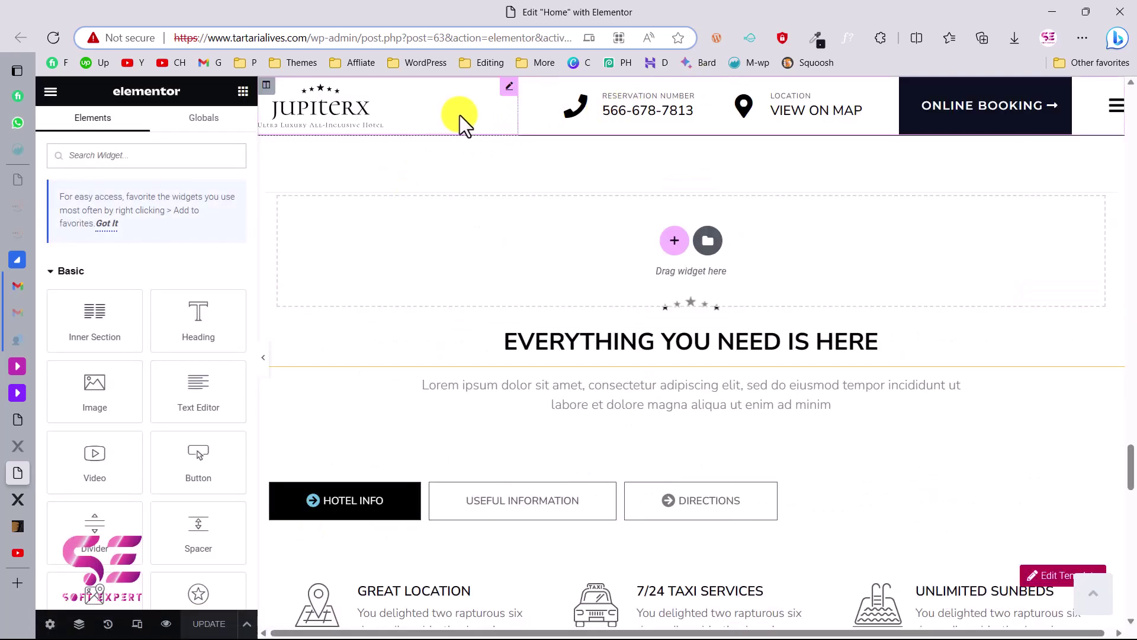
click(382, 112)
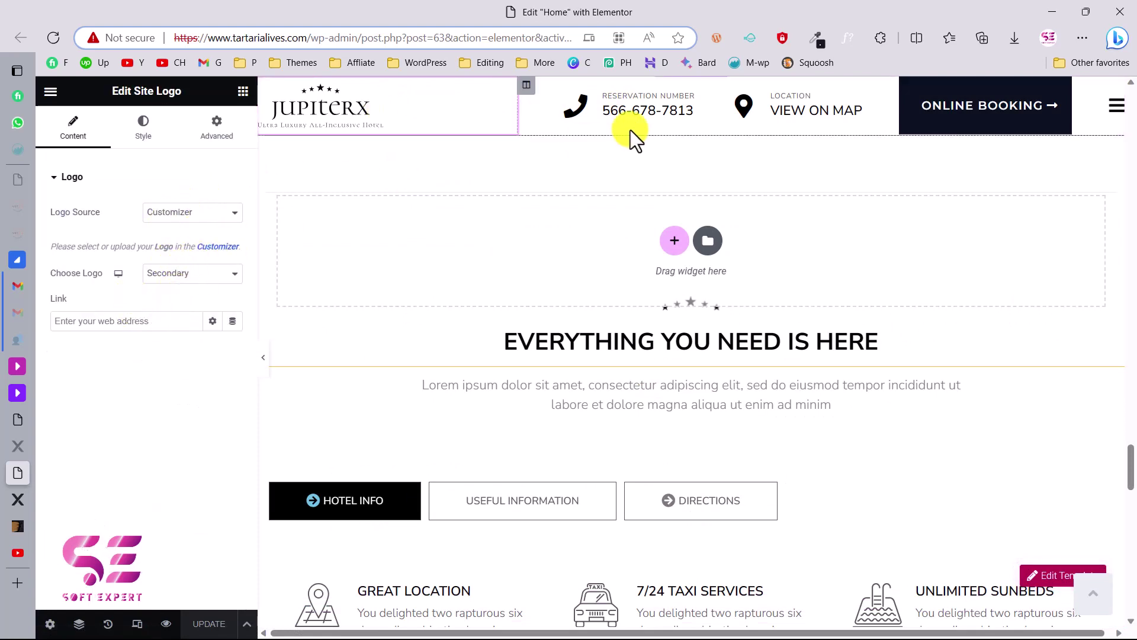
click(705, 107)
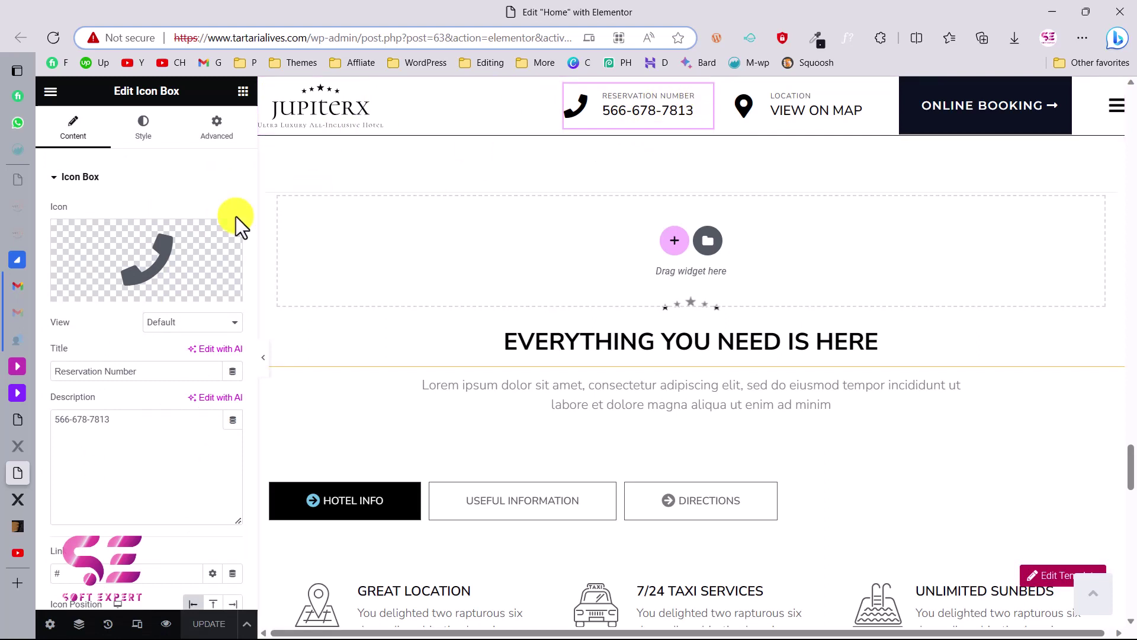
drag(157, 371, 87, 372)
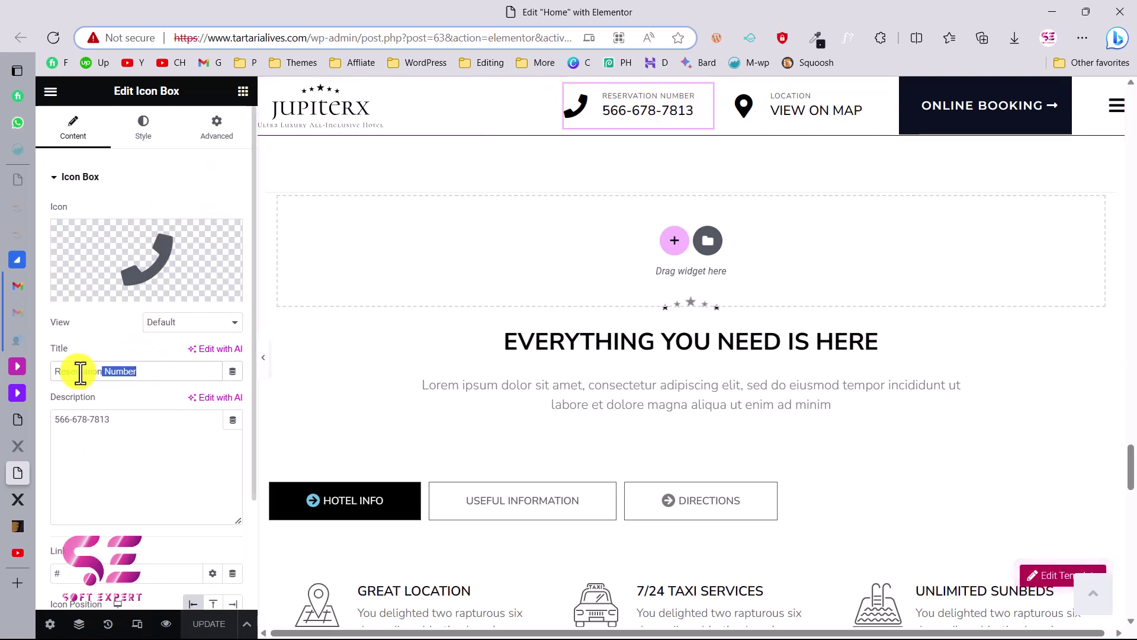
drag(128, 429, 42, 420)
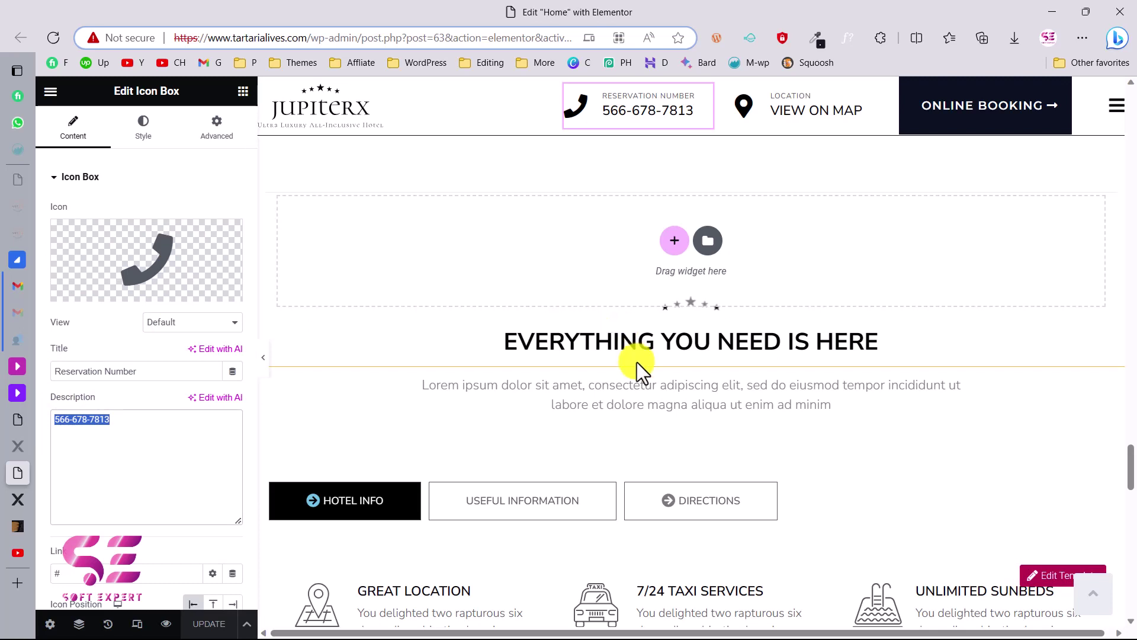
scroll(637, 361, down, 2)
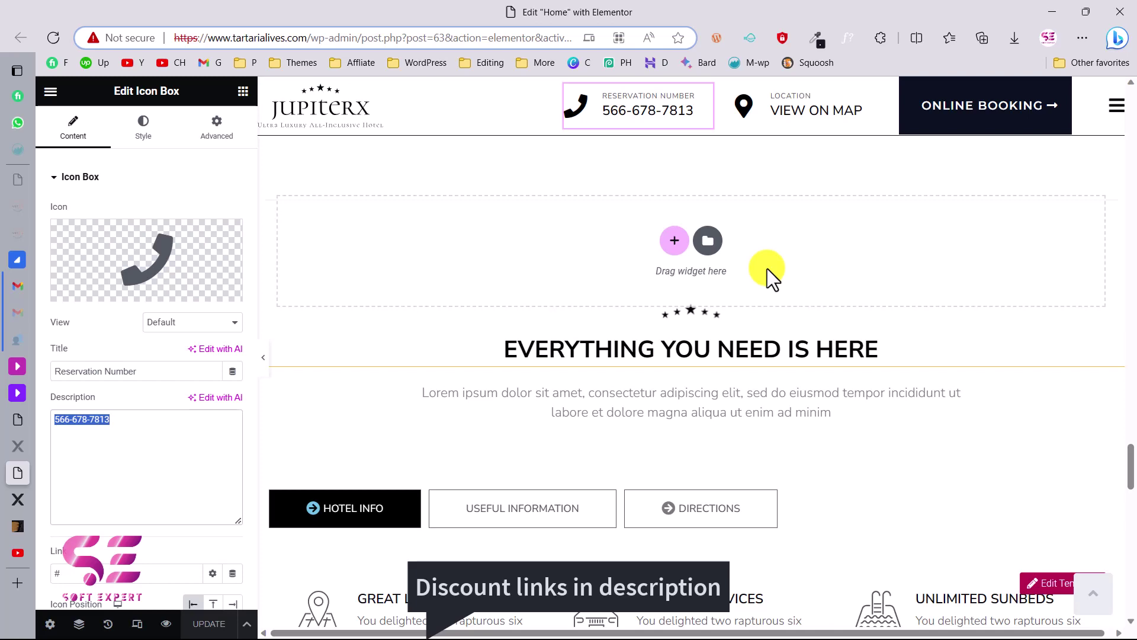
- Switch to YouTube and scroll down the channel's Videos grid of WordPress and Elementor tutorials
click(24, 554)
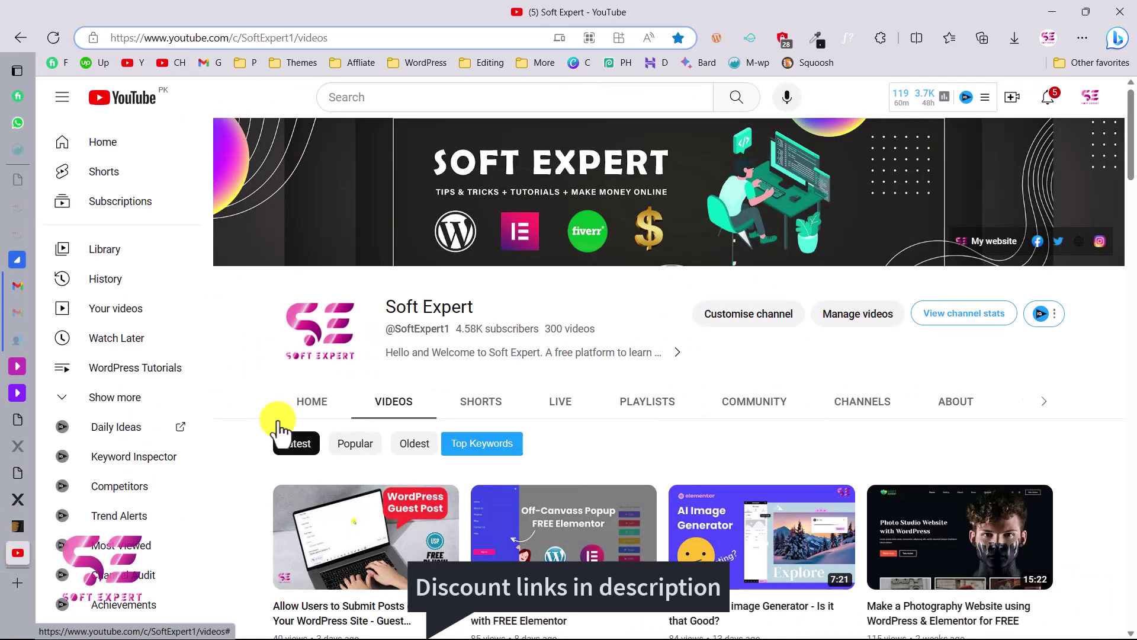
scroll(467, 399, down, 5)
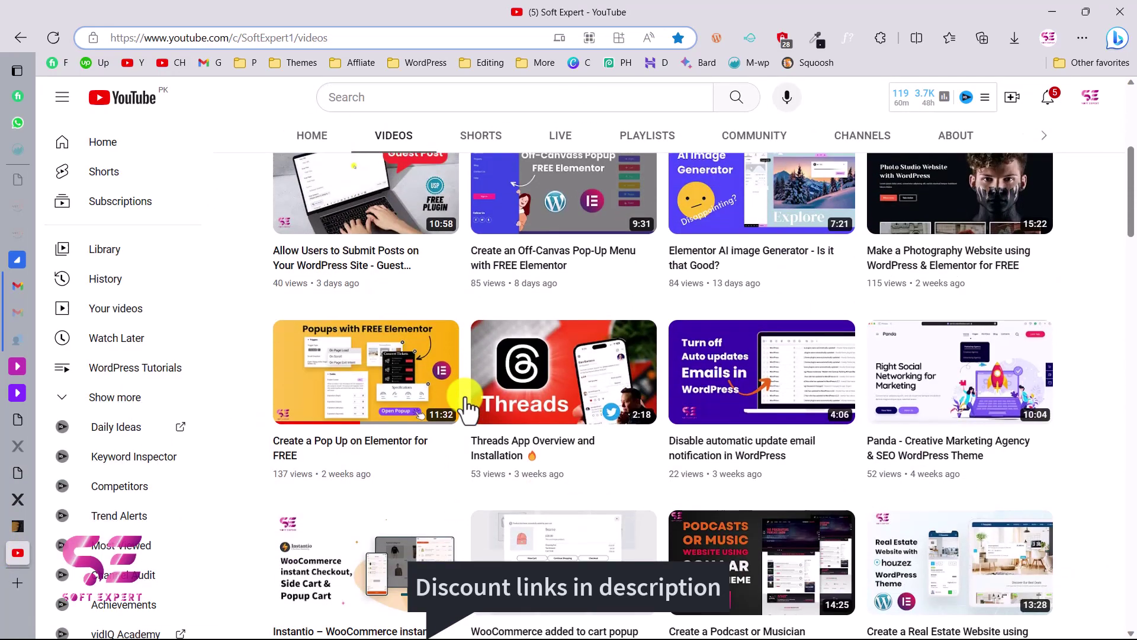
scroll(466, 408, down, 10)
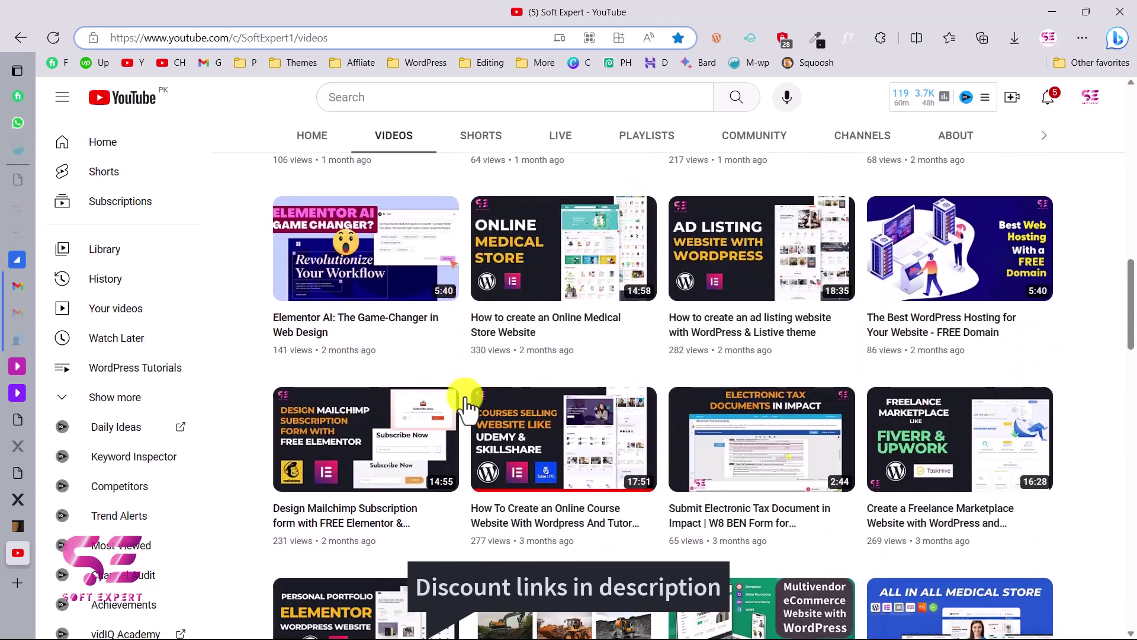
scroll(465, 406, down, 5)
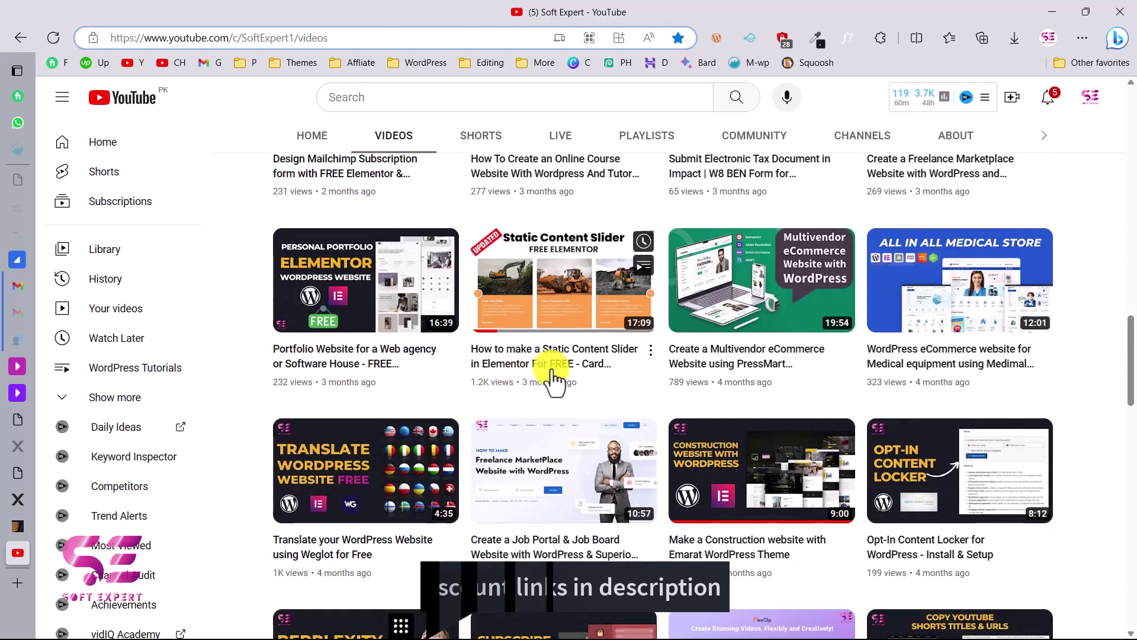
scroll(553, 379, down, 2)
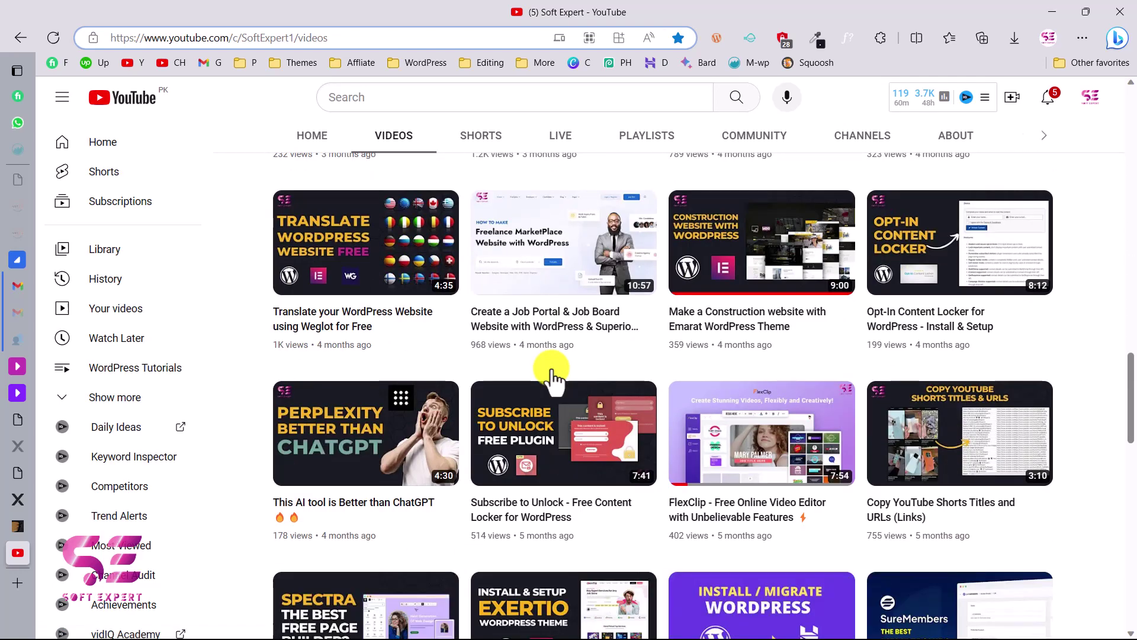